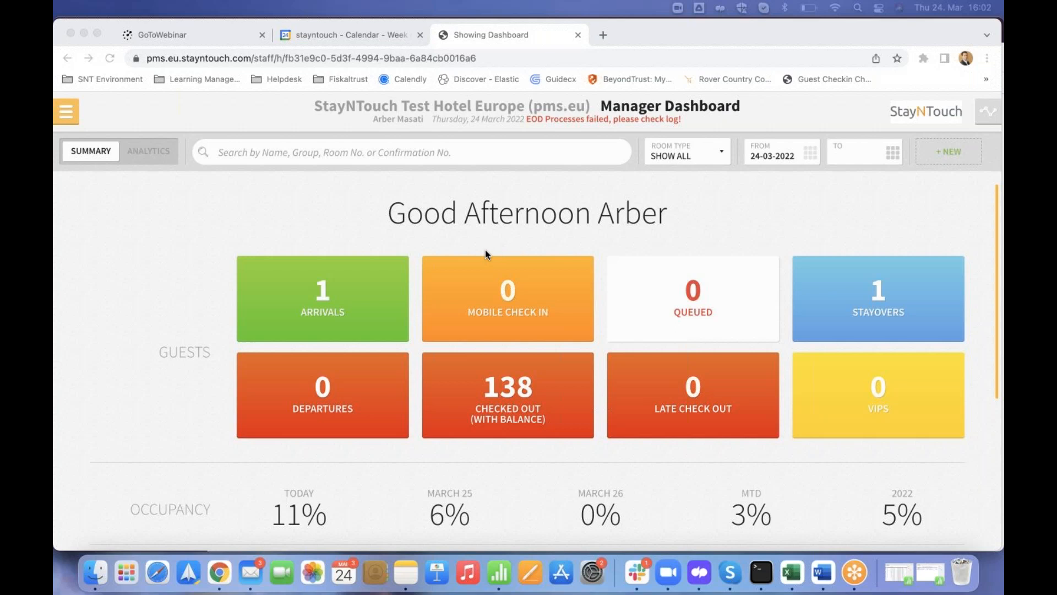
Open the budgets under Financials and bring up the file selection for a CSV import, cancelling it without choosing a file.
click(67, 113)
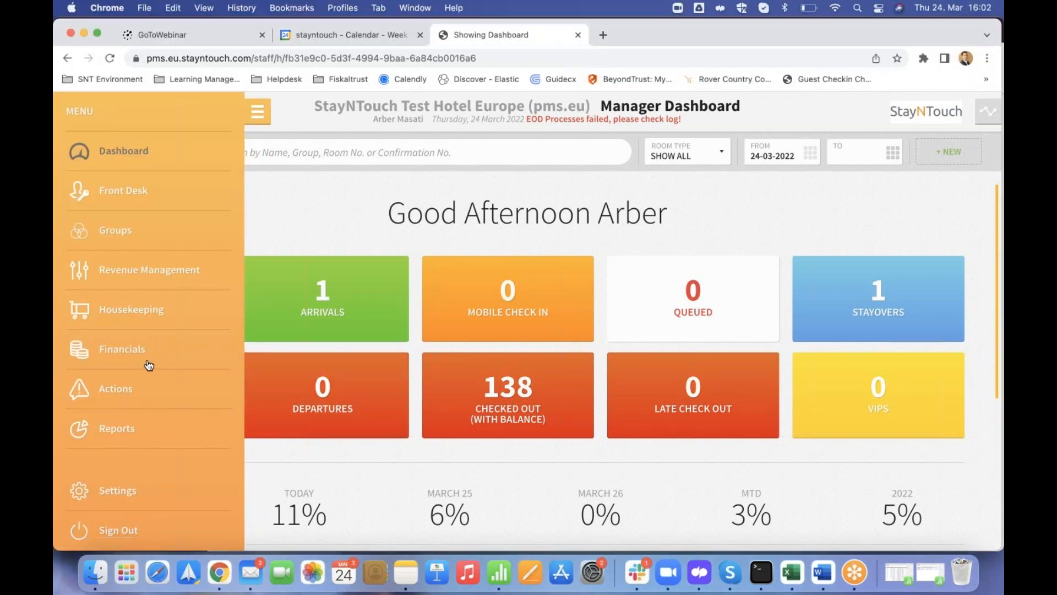
click(135, 354)
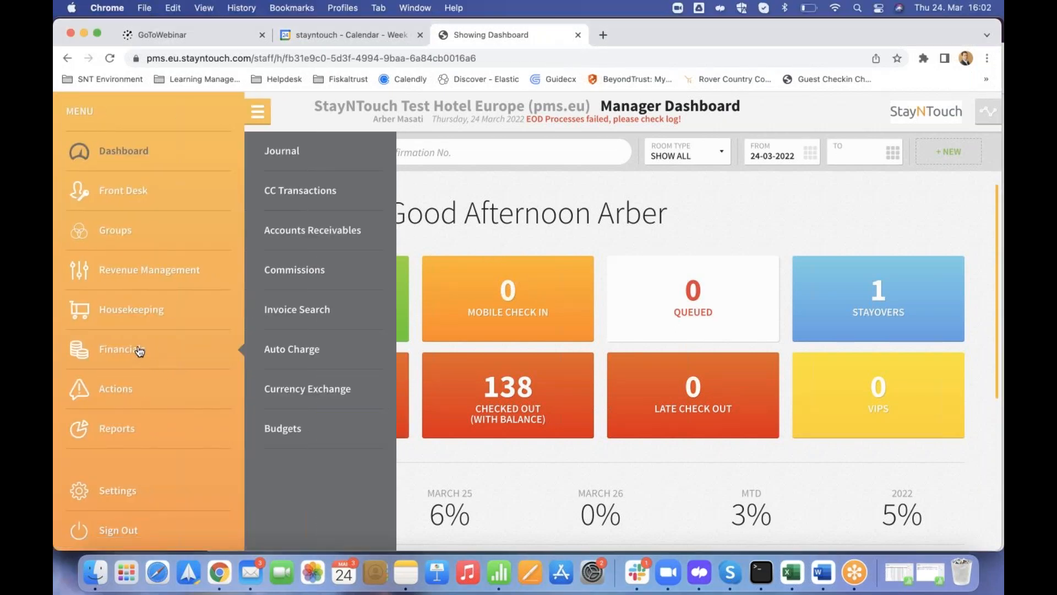
click(282, 428)
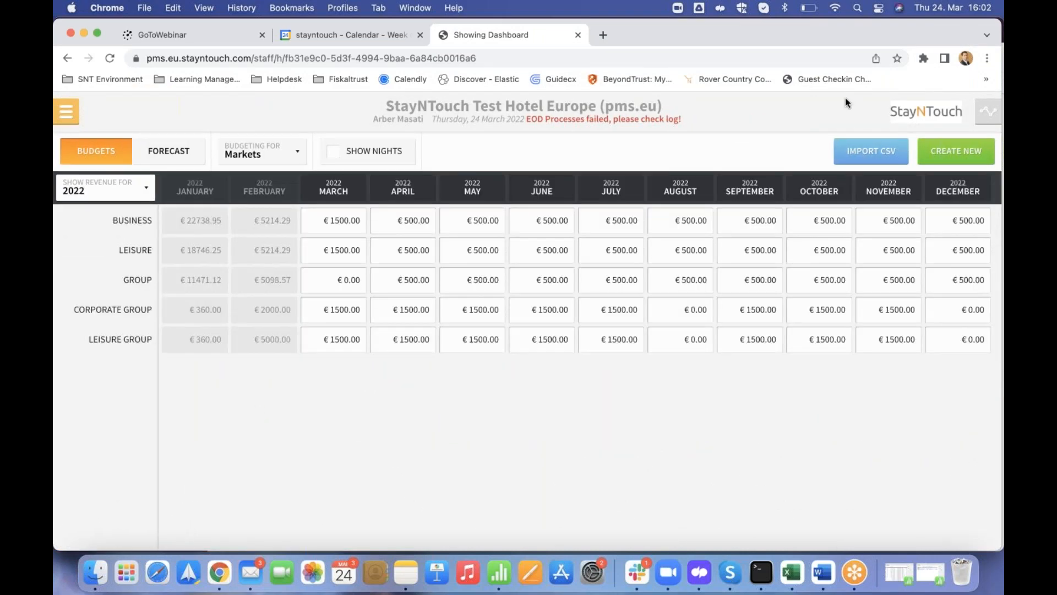
click(875, 154)
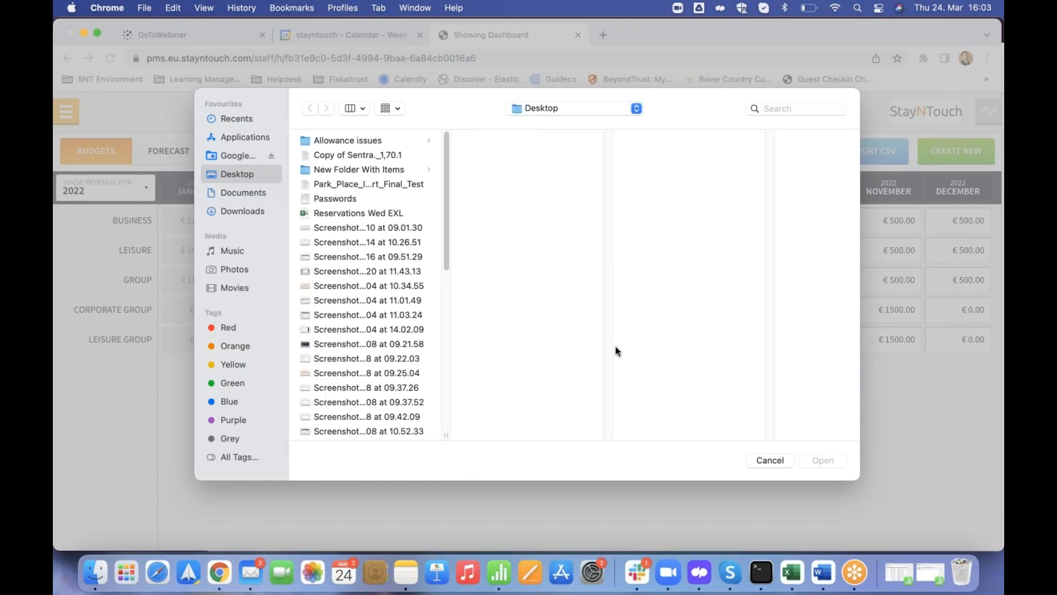
click(773, 461)
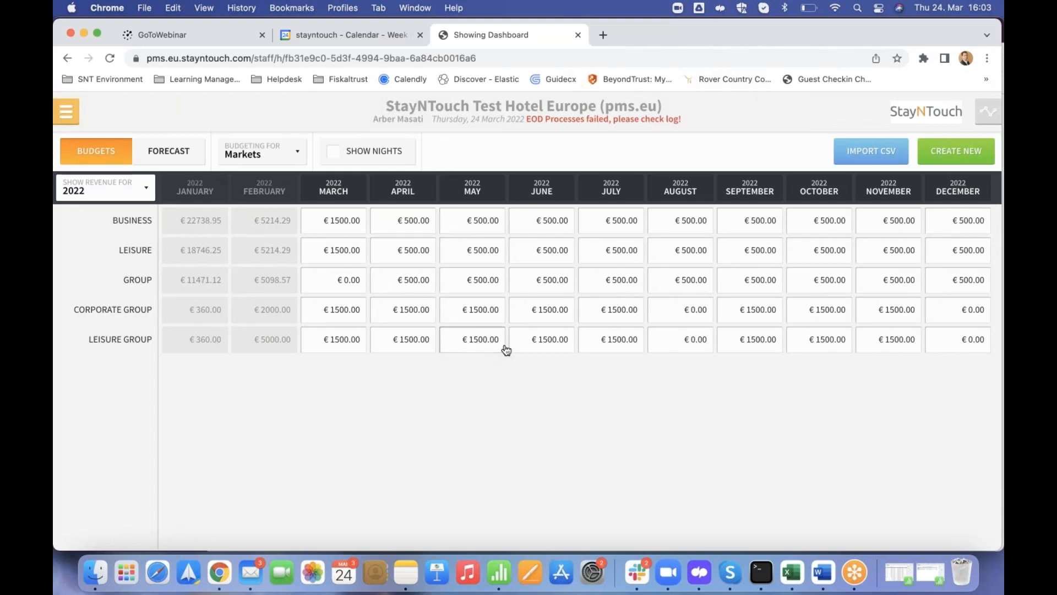
Show the daily budgets for March 2022 and view the CSV import's file selection, leaving without picking a file.
click(341, 193)
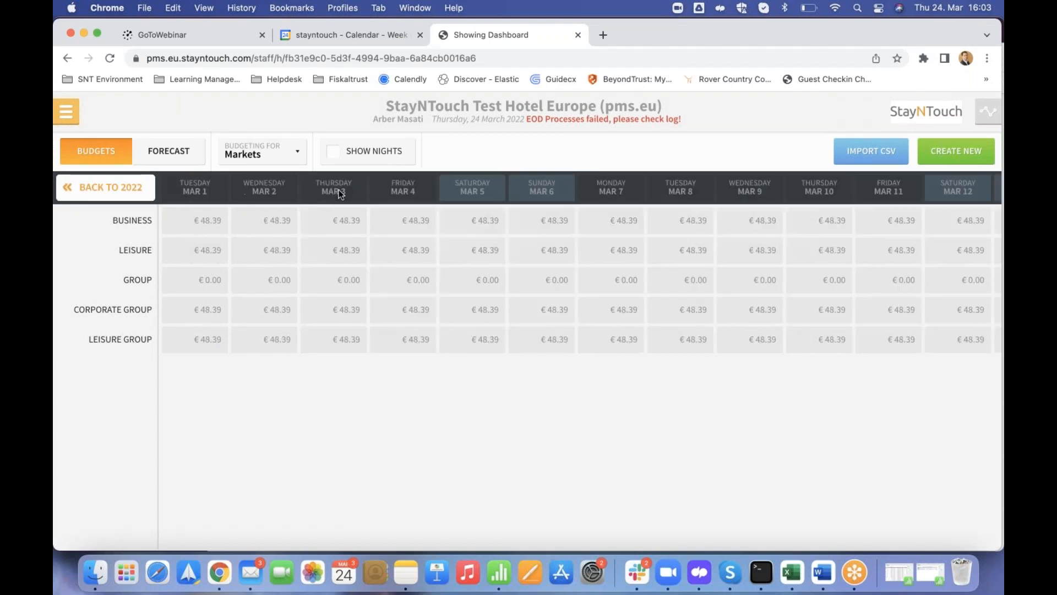
click(871, 157)
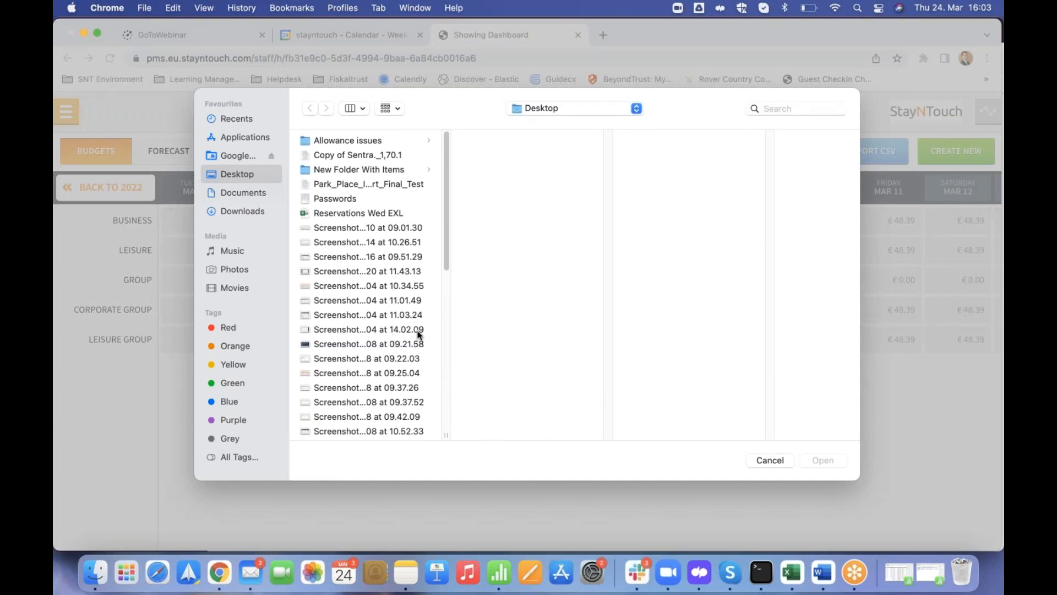
click(769, 461)
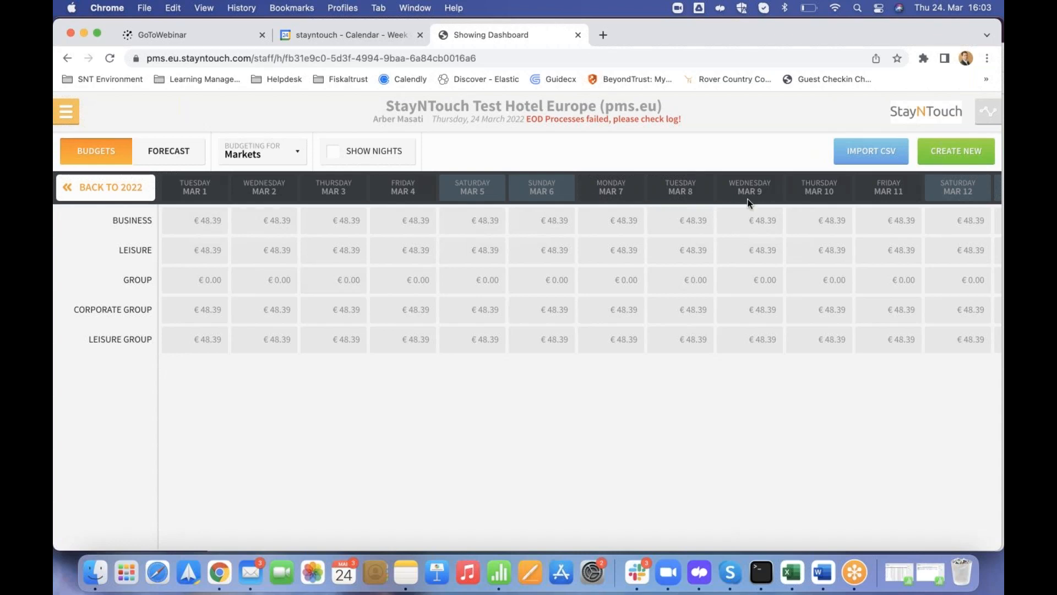
Examine the daily market budgets across all of March, from the past dates through March 31.
scroll(726, 194, right, 2)
drag(726, 194, 371, 208)
drag(881, 189, 278, 207)
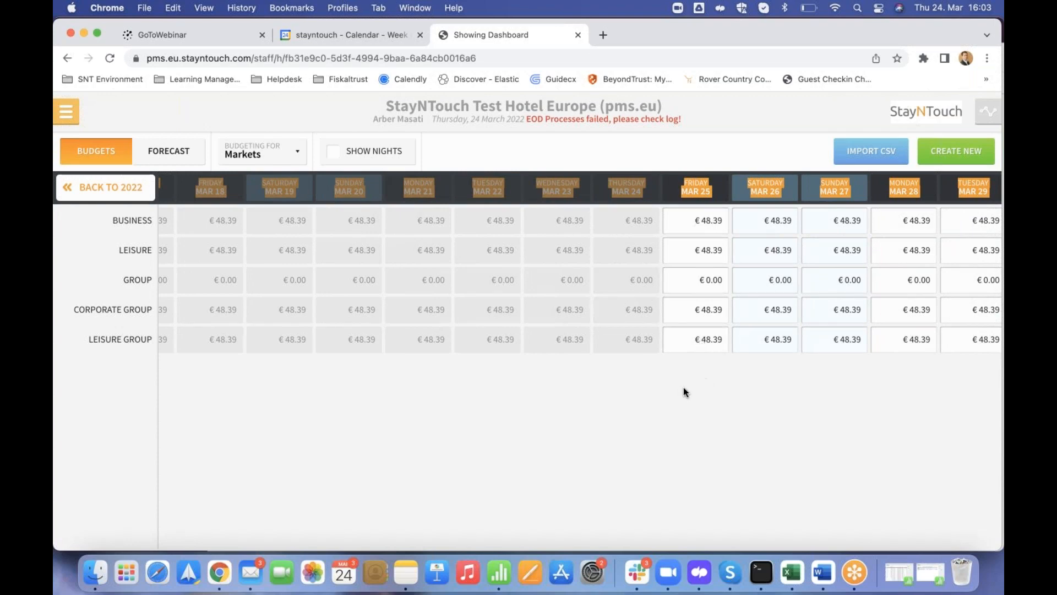
scroll(662, 388, left, 10)
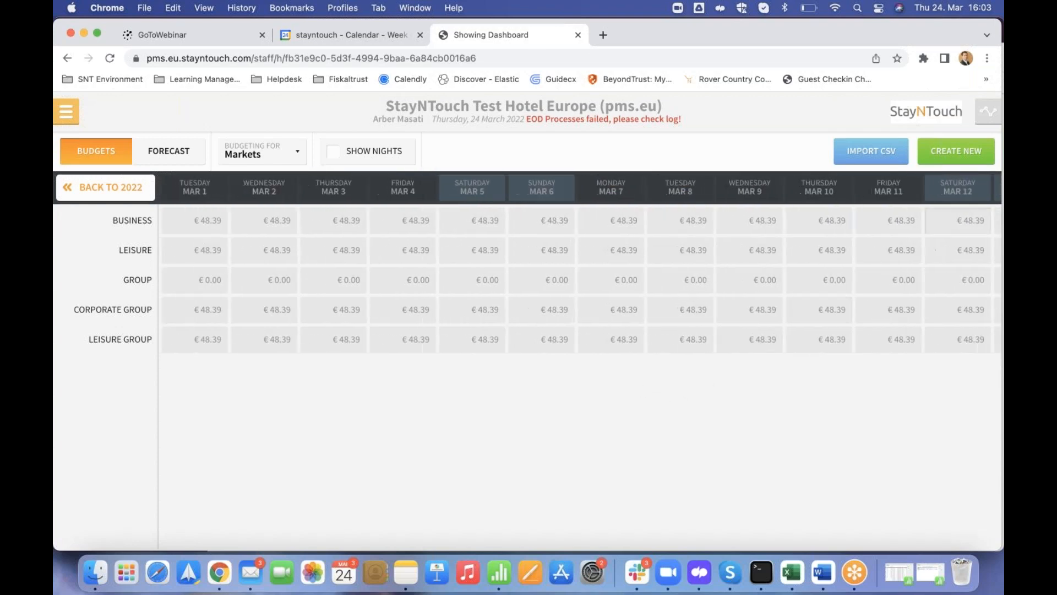
scroll(861, 187, right, 10)
scroll(848, 190, right, 2)
drag(594, 175, 461, 201)
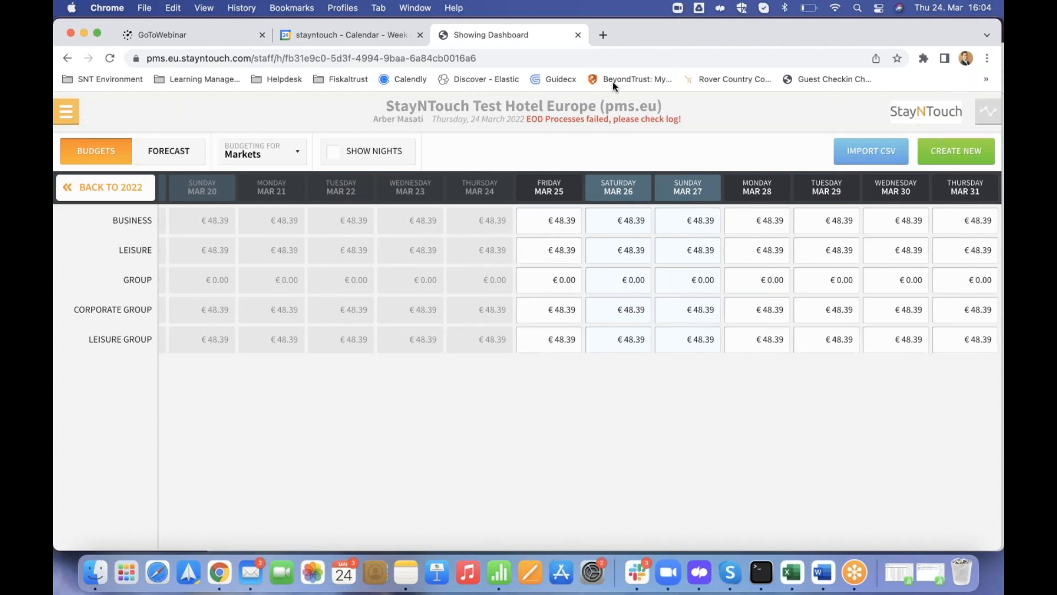
Return to the dashboard and open the details of the group "Group Proforma Invoice" from the managed groups.
click(67, 112)
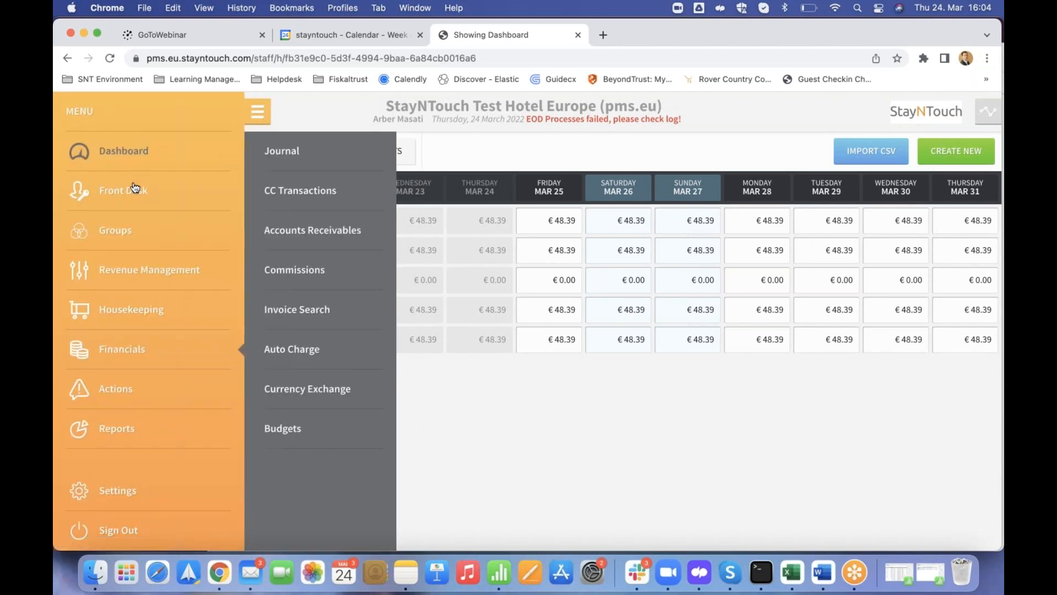
click(135, 150)
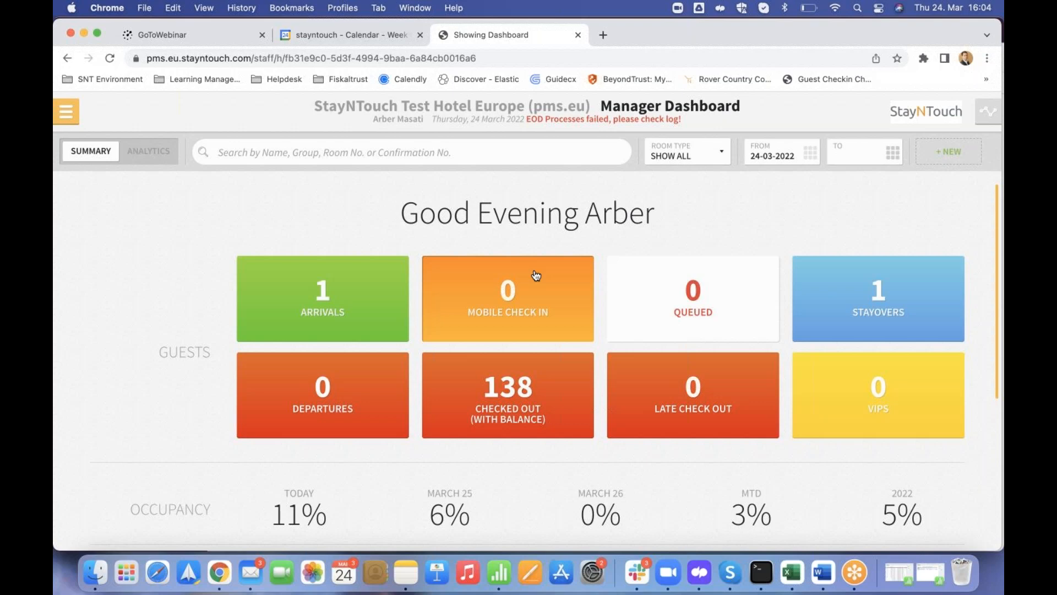
click(69, 117)
click(119, 229)
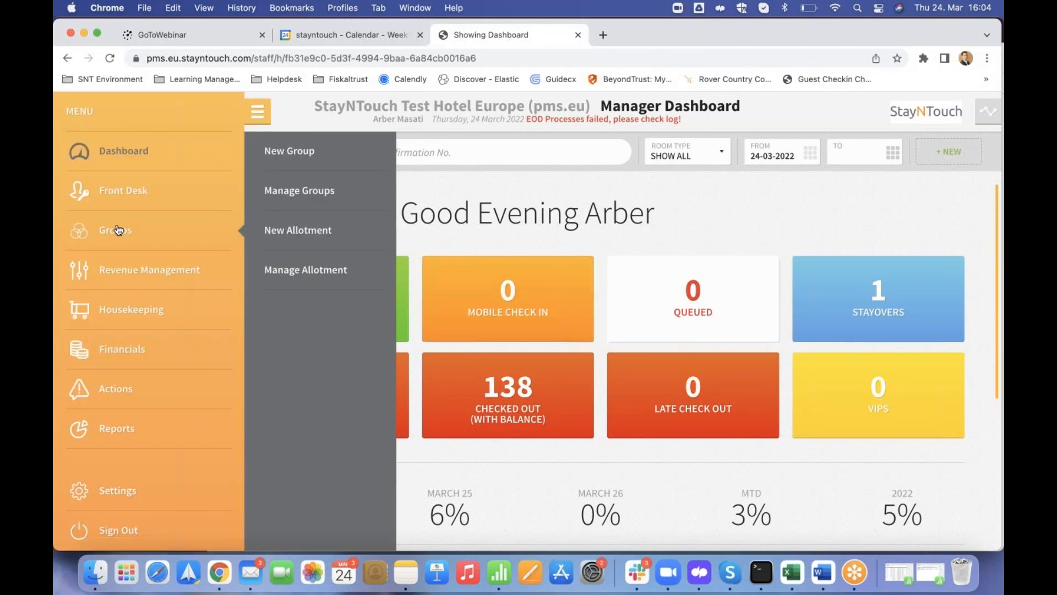
click(320, 193)
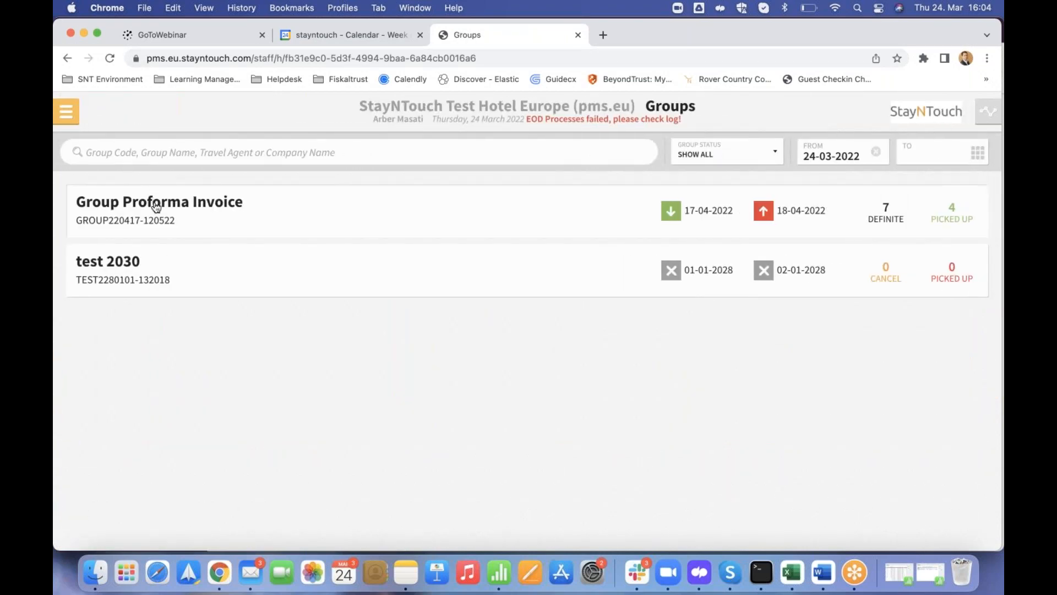
click(150, 207)
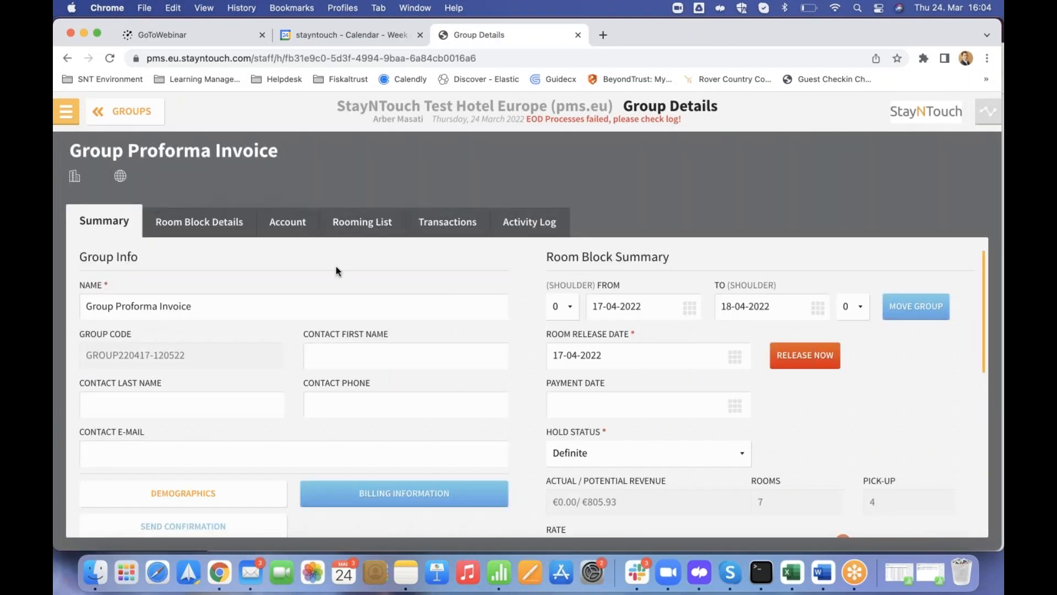
View the allowance activity from the group's transactions and close the overview without saving.
click(454, 227)
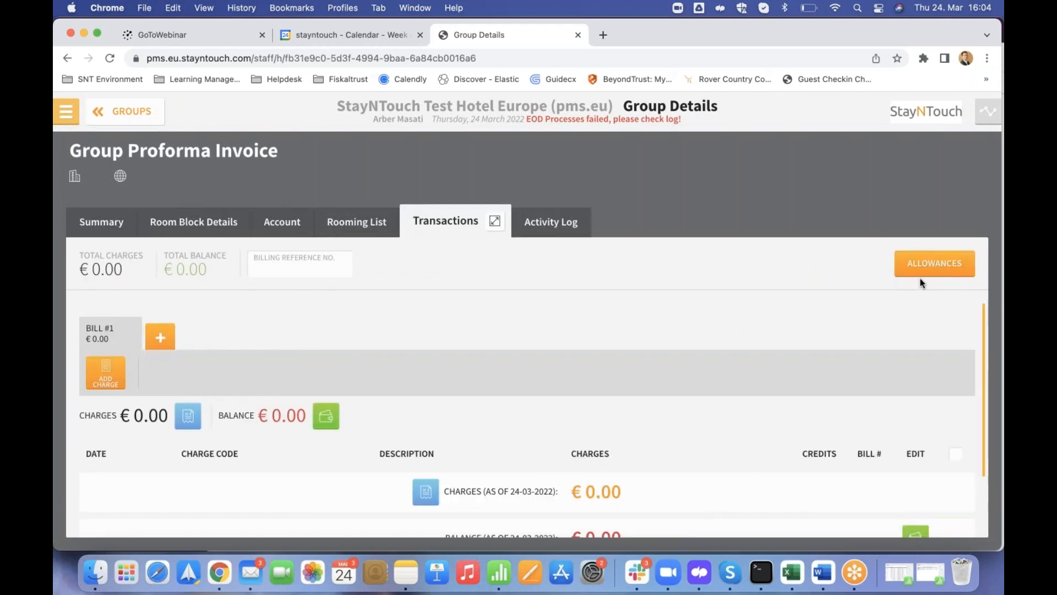
click(937, 270)
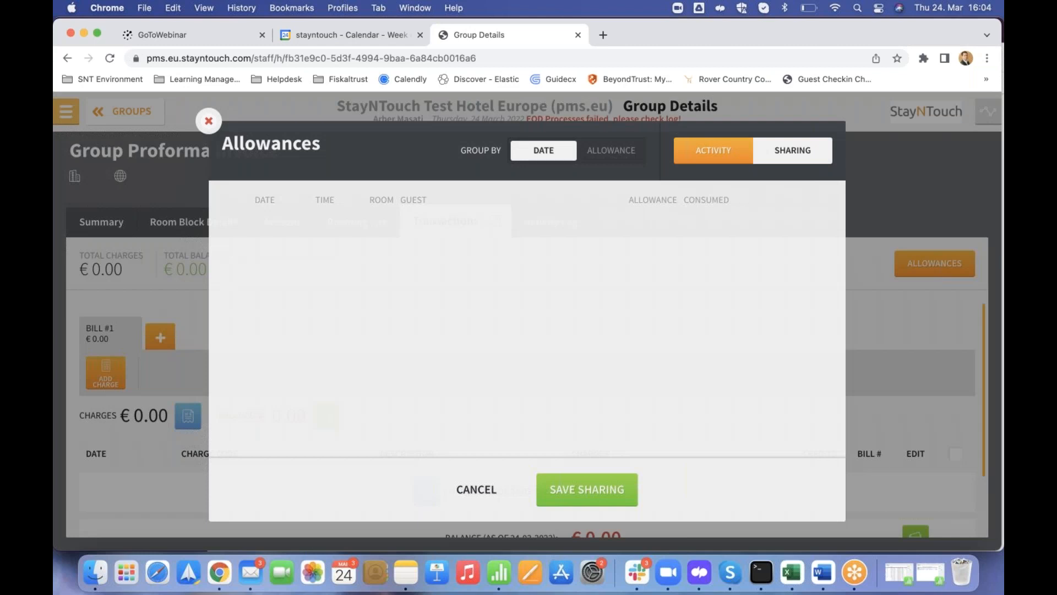
drag(370, 201, 428, 201)
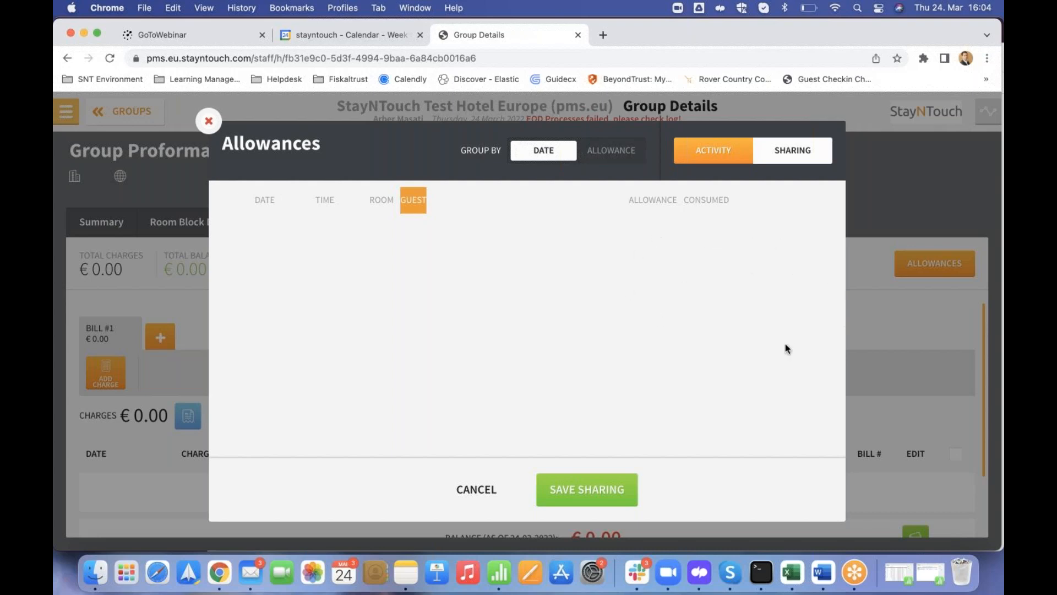
click(208, 123)
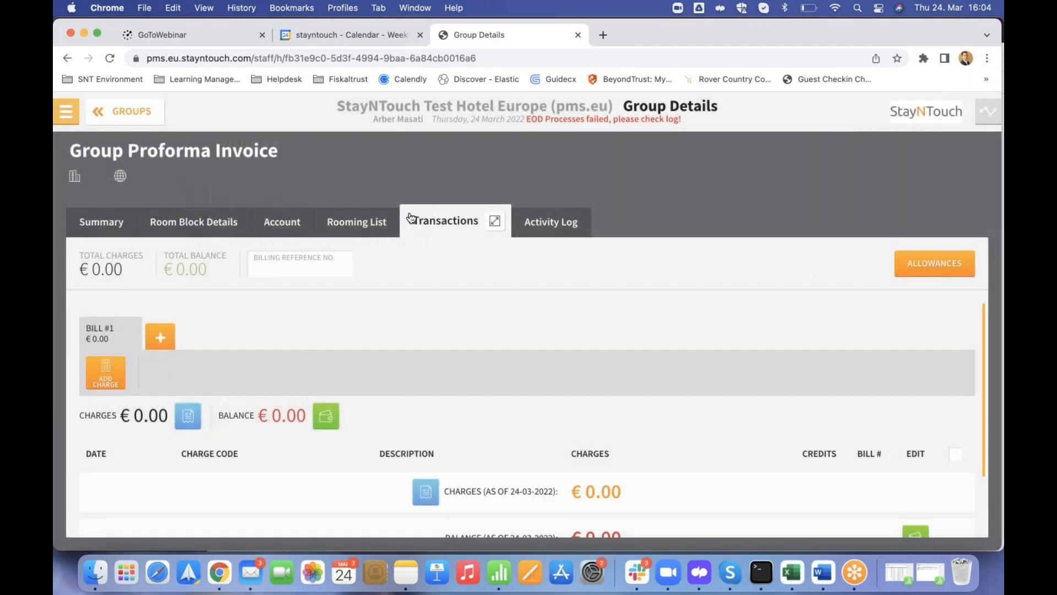
Revisit the transactions of "Group Proforma Invoice" through the groups list and go back to the dashboard.
click(130, 115)
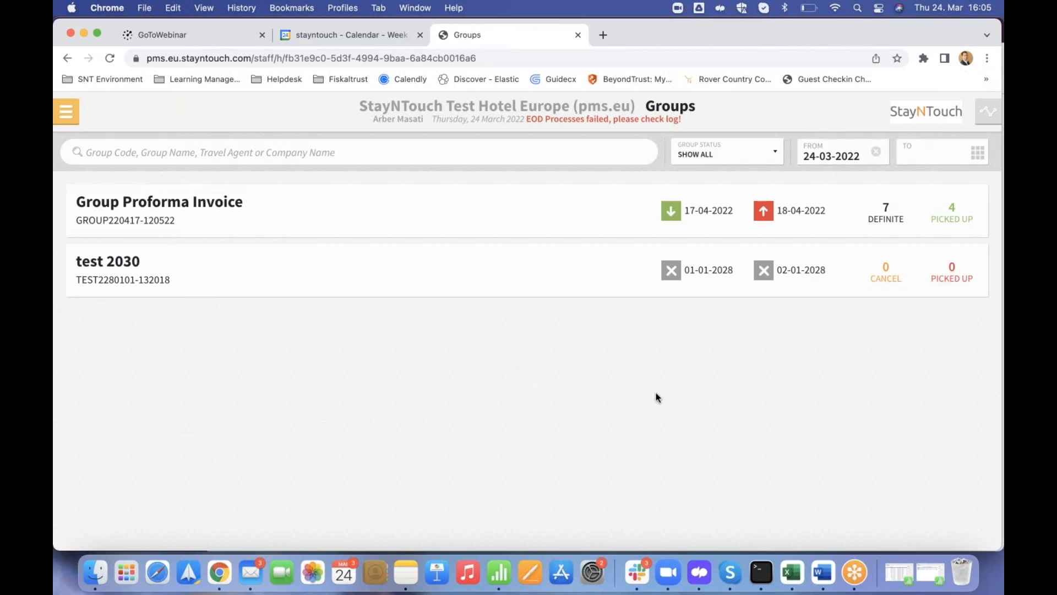
click(388, 229)
click(462, 229)
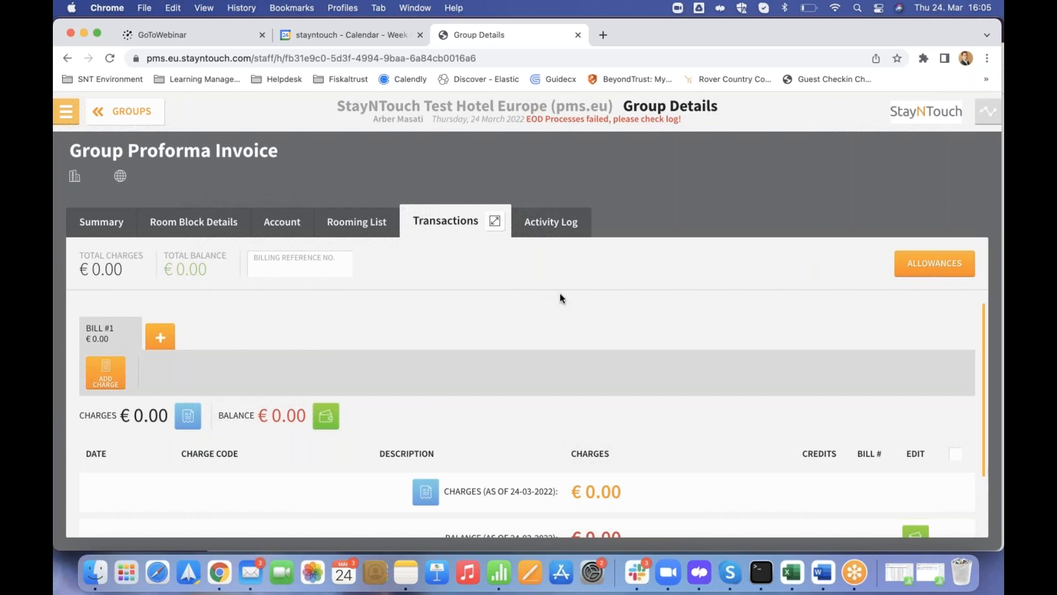
click(148, 115)
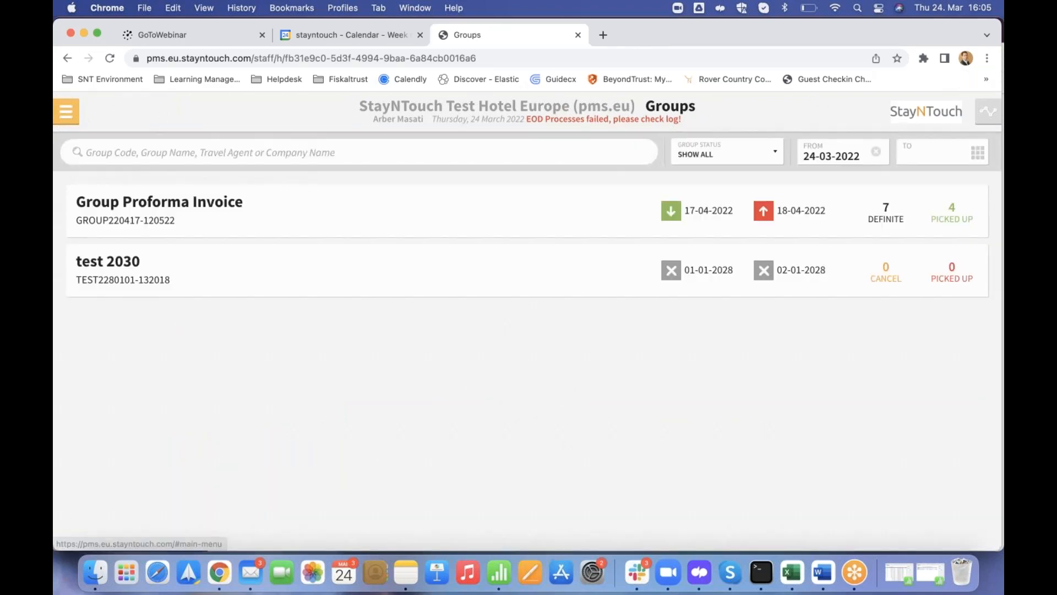
click(75, 113)
click(122, 157)
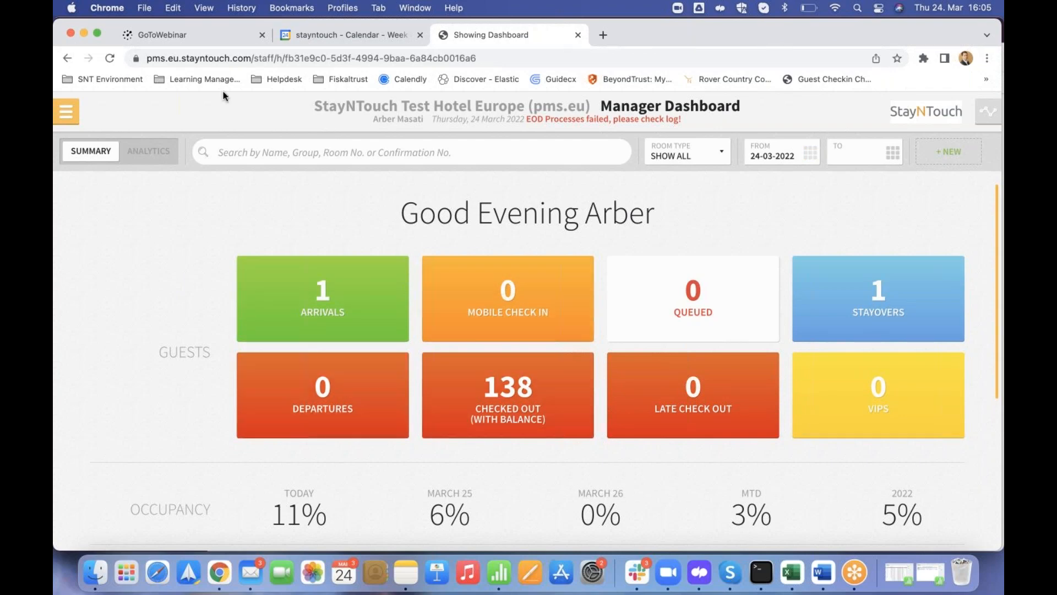
Start a new report, search the report names for "tax" and select the Yearly Tax Report.
click(66, 114)
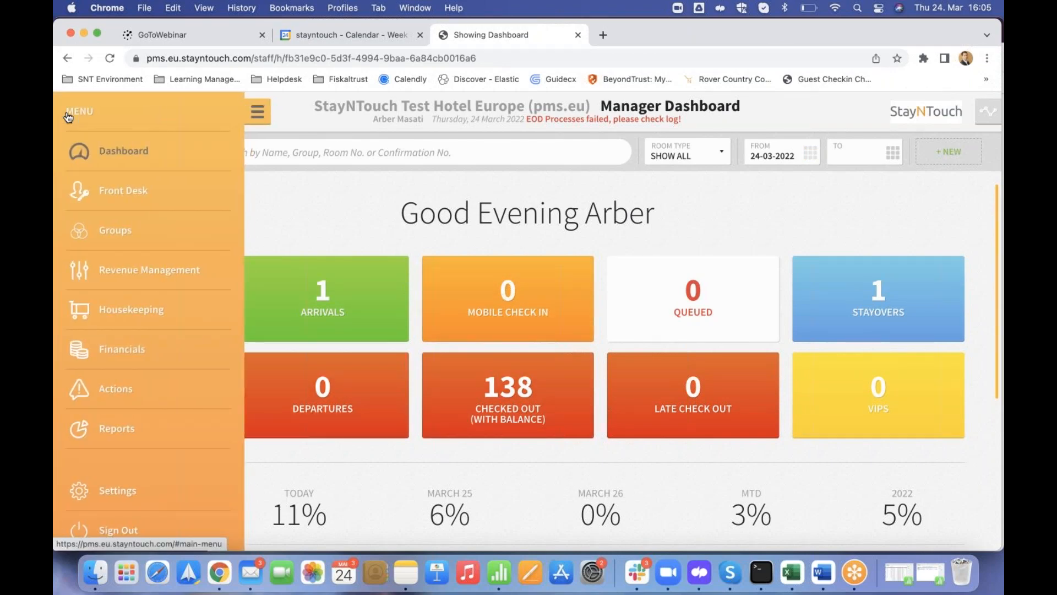
click(129, 430)
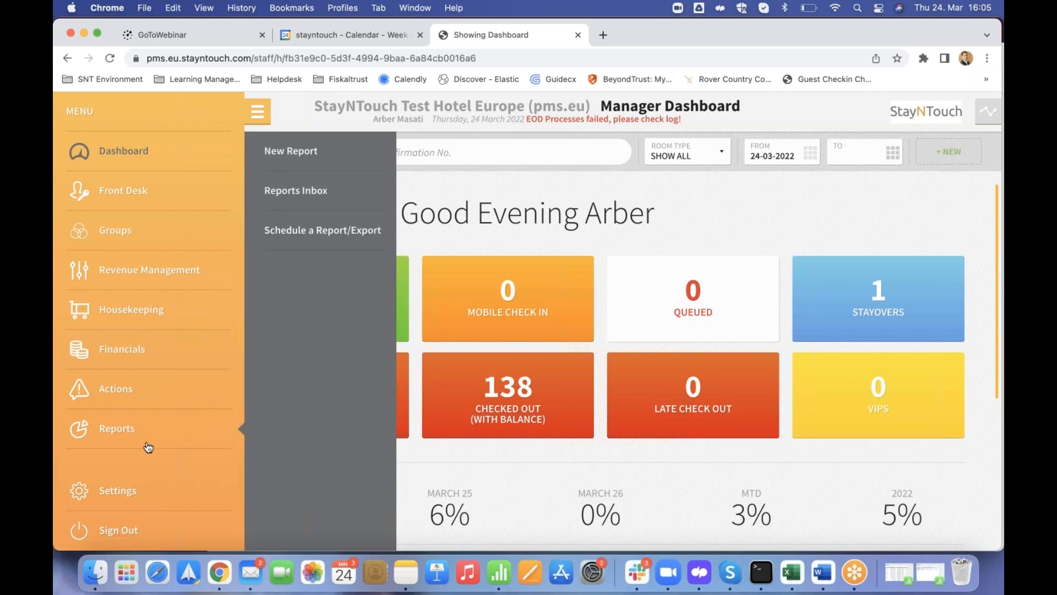
click(274, 151)
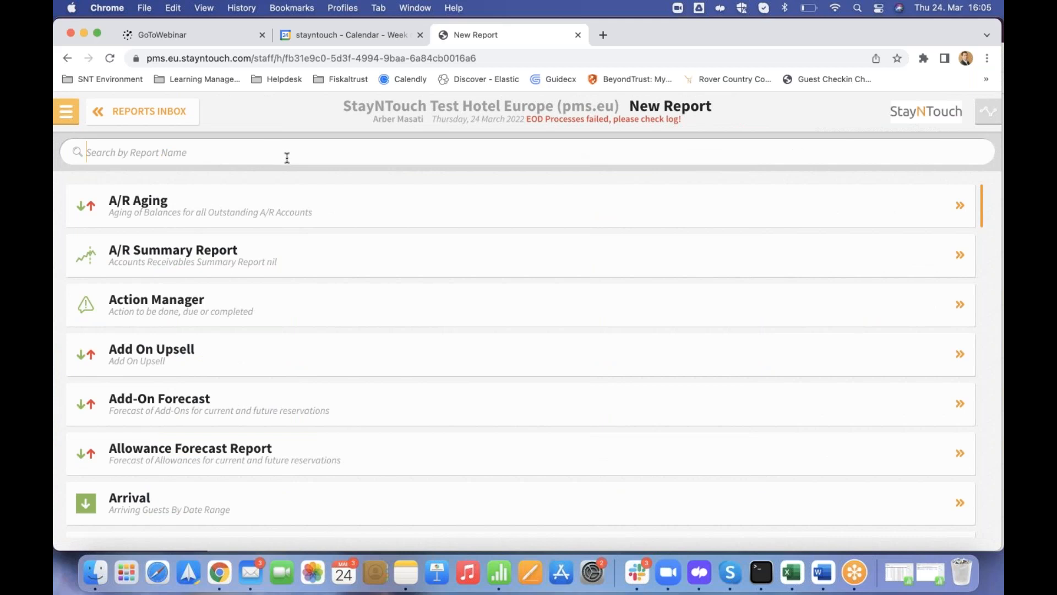
text(tax)
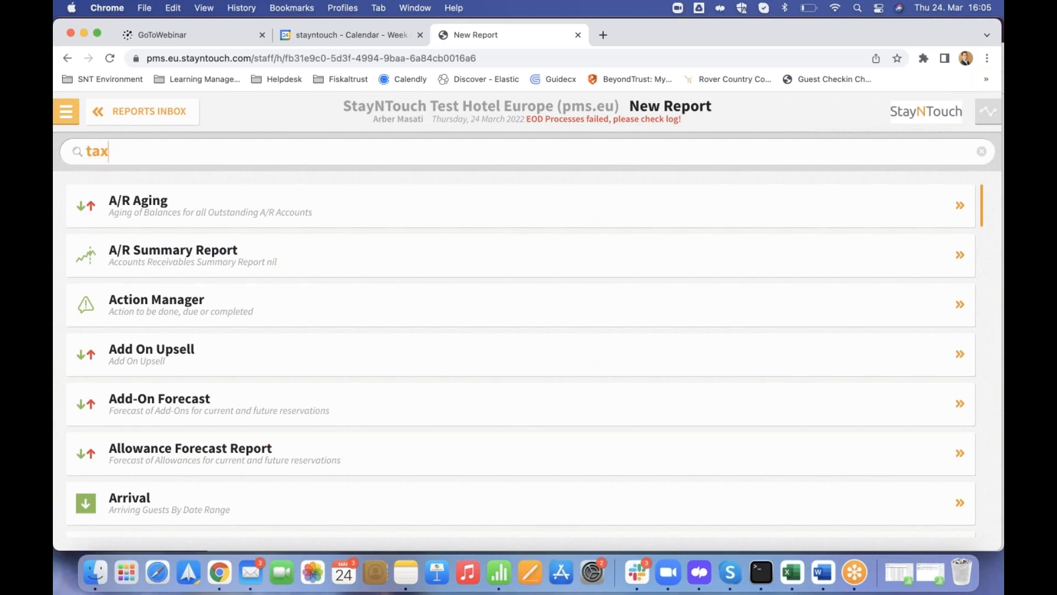
click(300, 303)
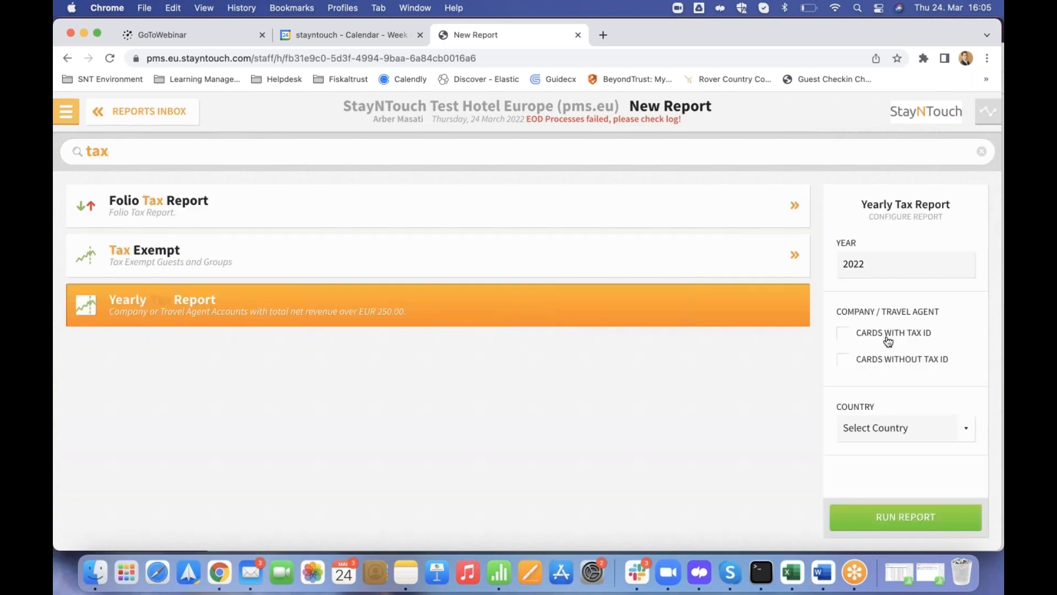
Set the Yearly Tax Report's year to 2021 and include cards both with and without a tax ID.
click(856, 268)
click(864, 283)
click(843, 359)
click(843, 333)
Browse the country filter of the Yearly Tax Report and select all countries.
click(940, 428)
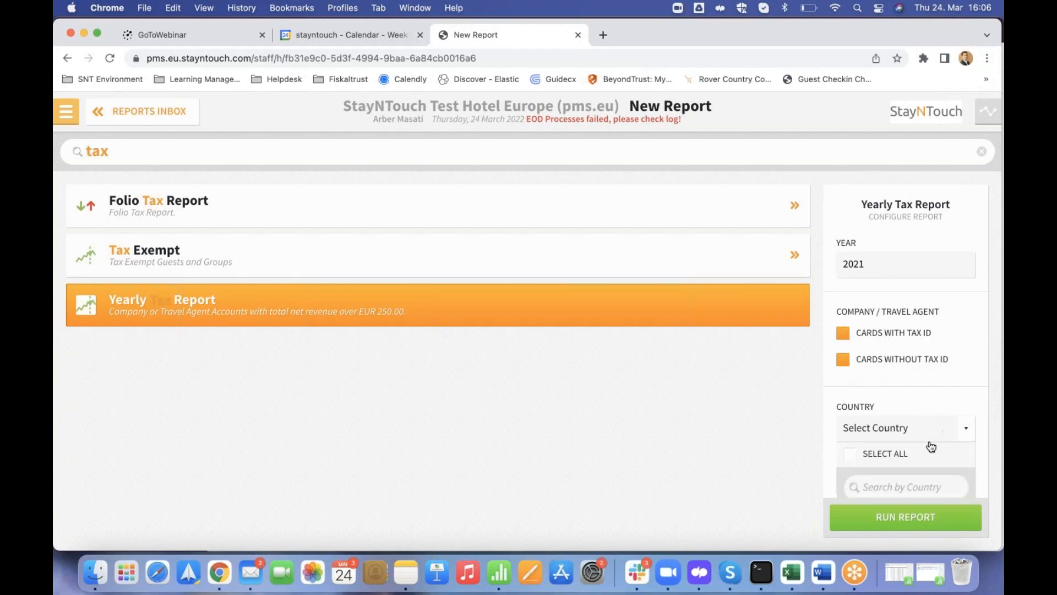
scroll(914, 461, down, 2)
scroll(877, 405, down, 10)
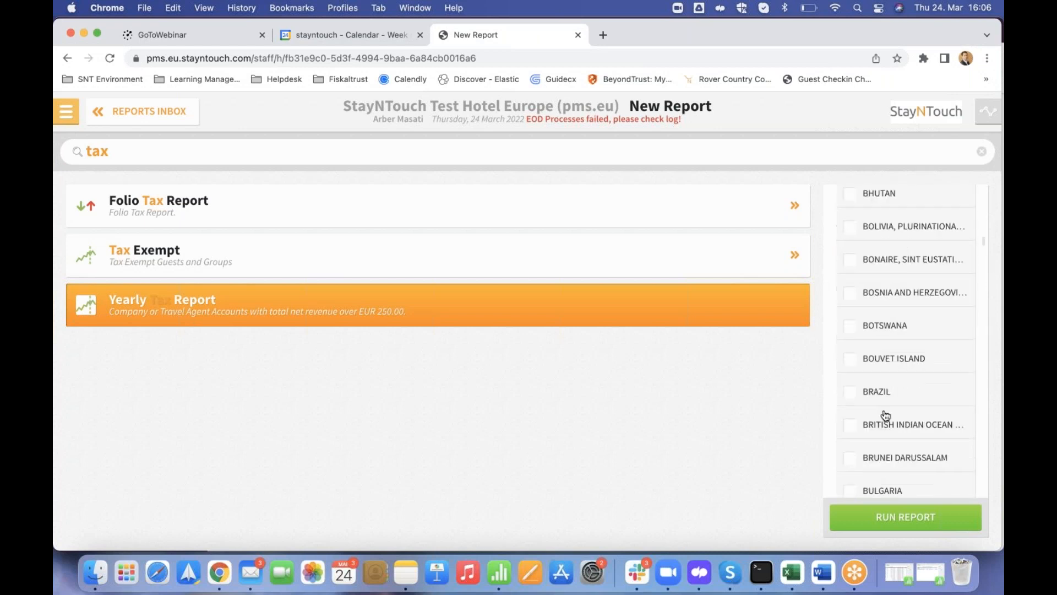
scroll(883, 340, up, 15)
scroll(885, 432, down, 5)
scroll(885, 433, up, 6)
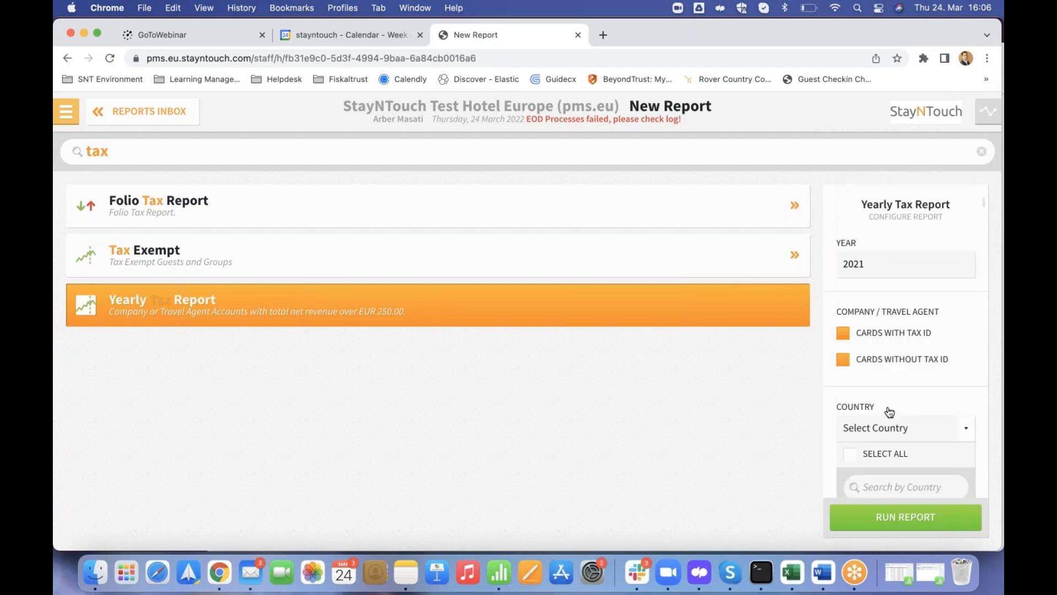
click(865, 454)
scroll(866, 453, down, 3)
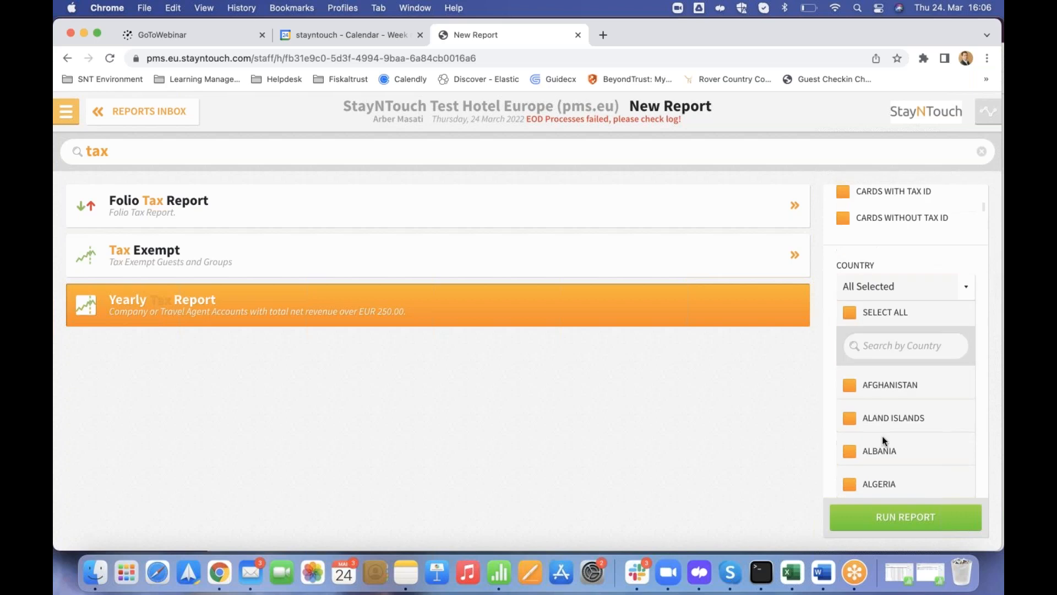
Restrict the country filter to Afghanistan, Aland Islands and Albania, and go to the Reports Inbox without running the report.
click(852, 317)
click(850, 392)
click(852, 421)
click(857, 456)
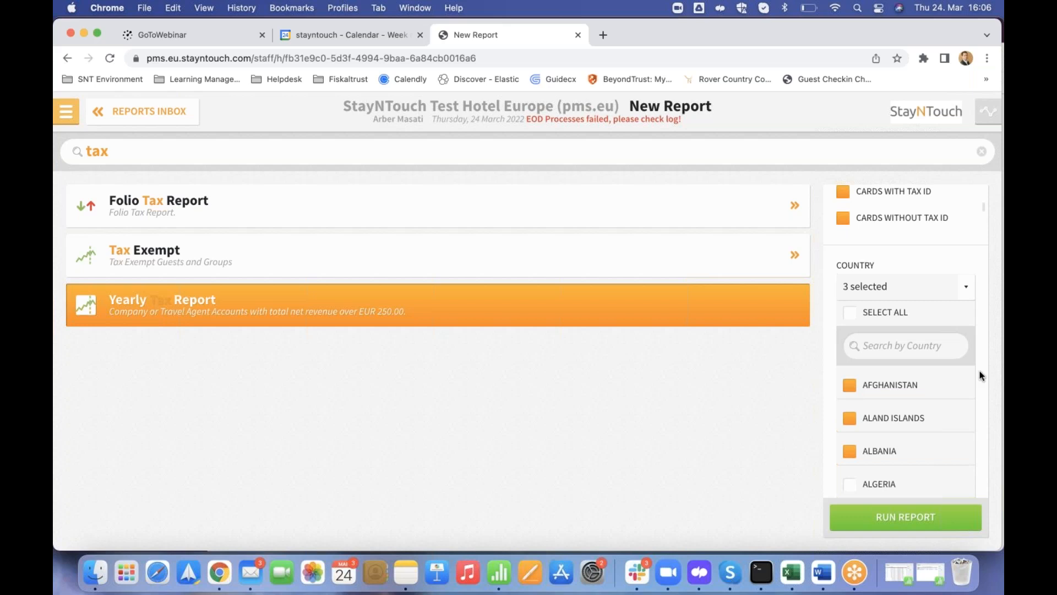
click(154, 112)
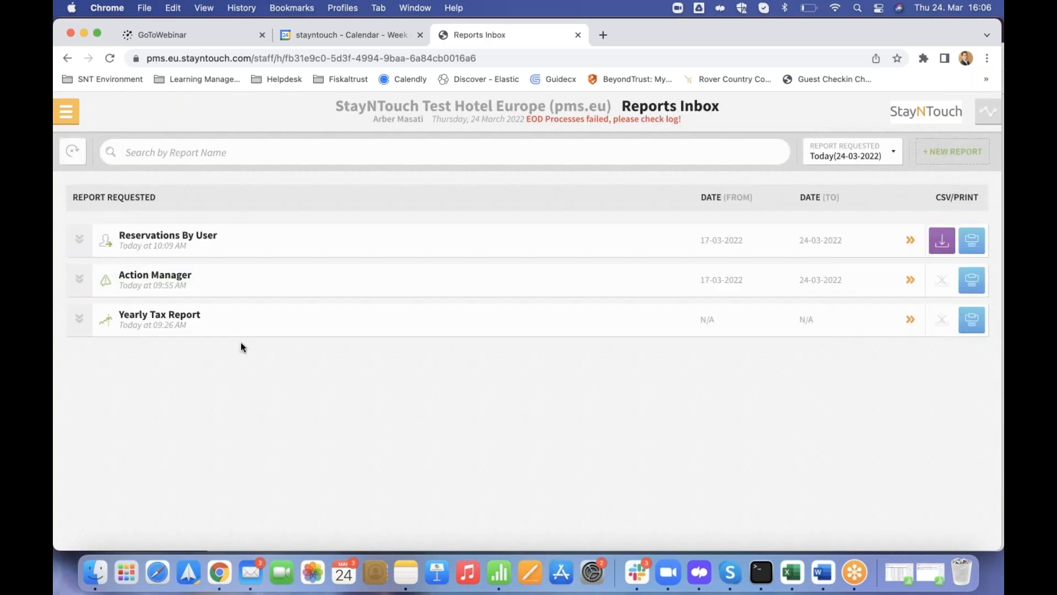
Open the Yearly Tax Report from the inbox, examine its enlarged print preview and cancel printing.
click(161, 318)
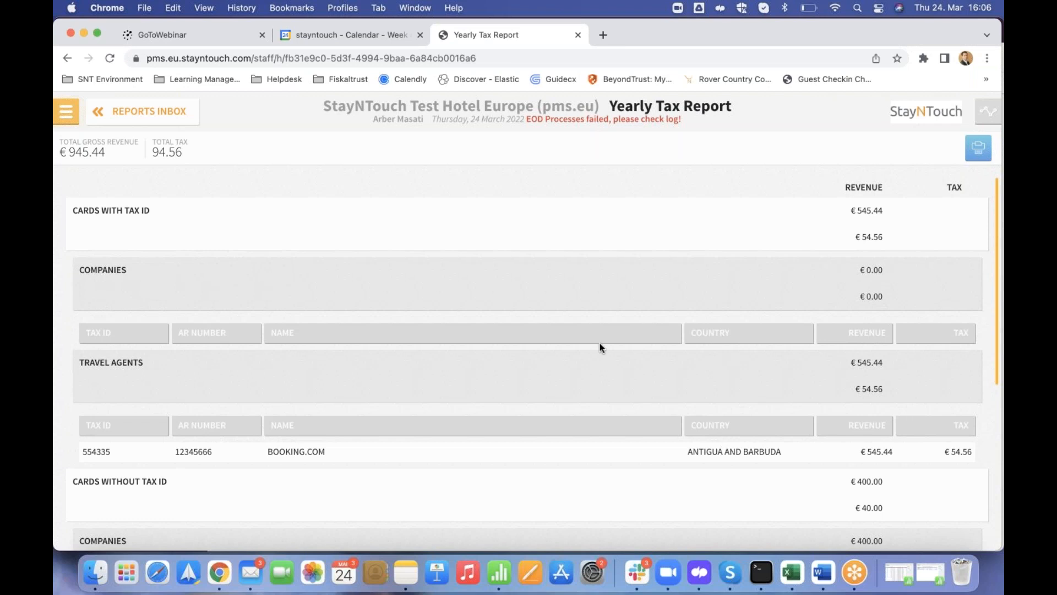
click(979, 148)
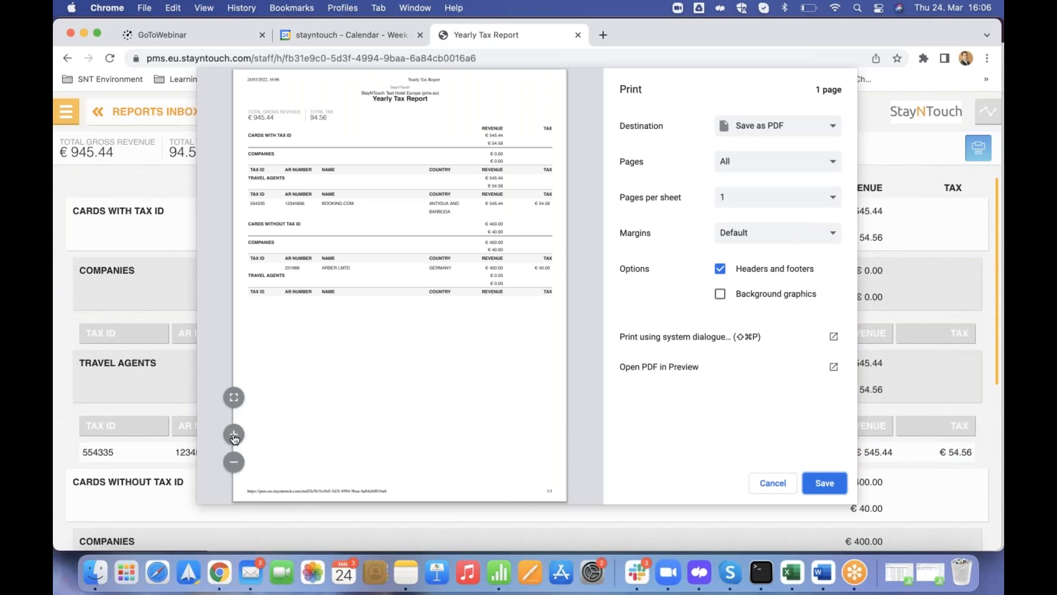
click(234, 436)
click(234, 436)
click(234, 443)
click(234, 443)
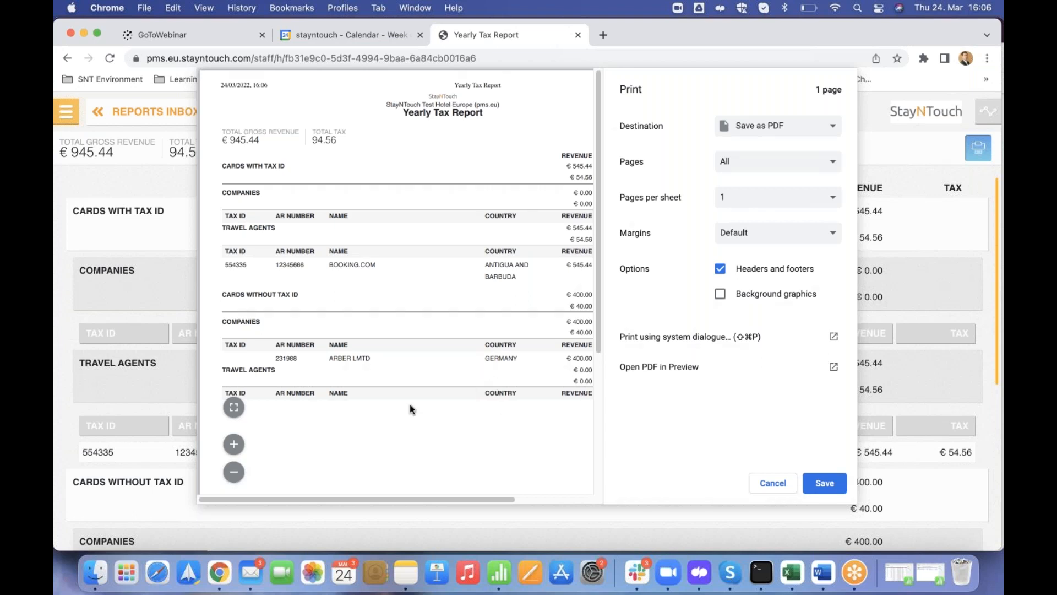
click(773, 483)
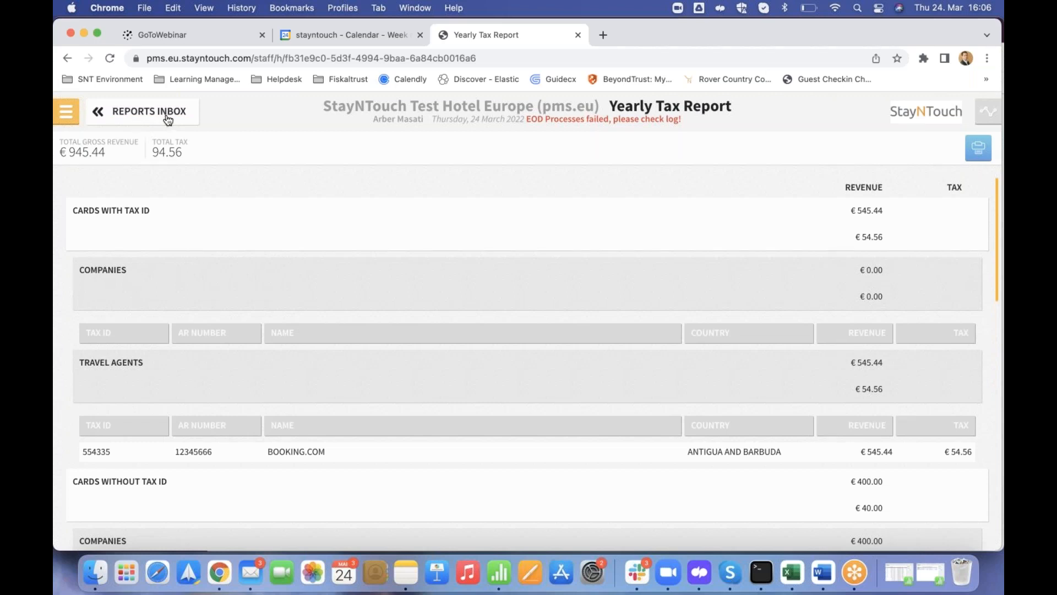
Examine the country and tax ID entries in the exported yearly VAT report spreadsheet in Numbers, and close it.
click(168, 119)
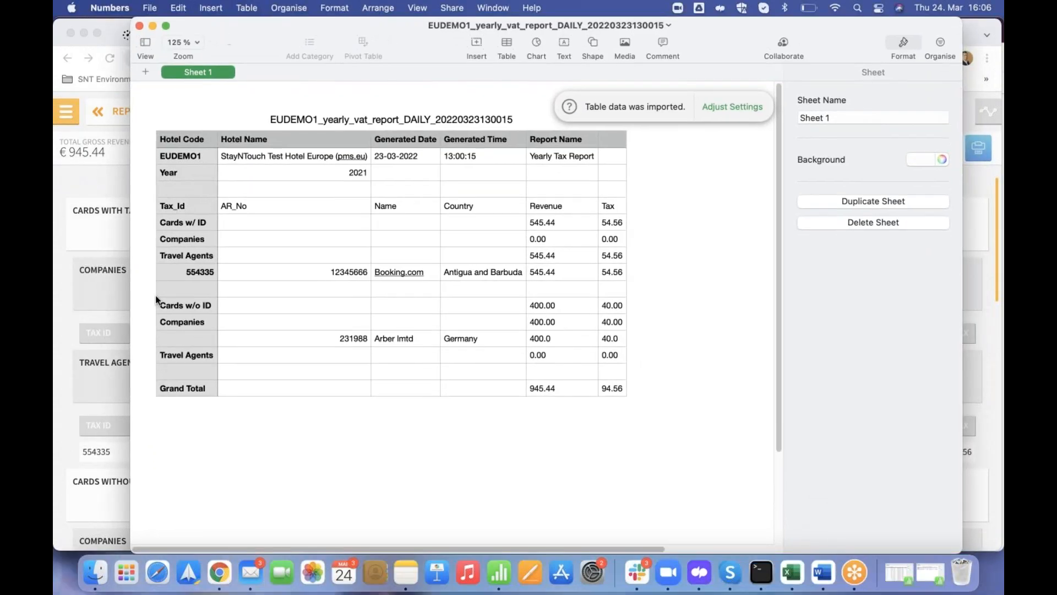
drag(471, 219, 491, 388)
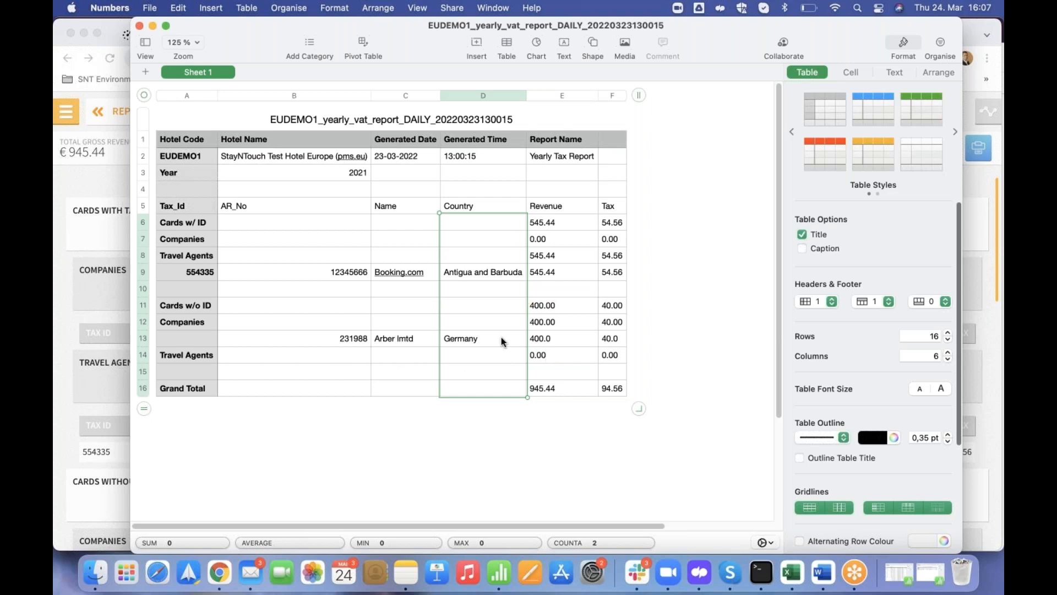
click(169, 339)
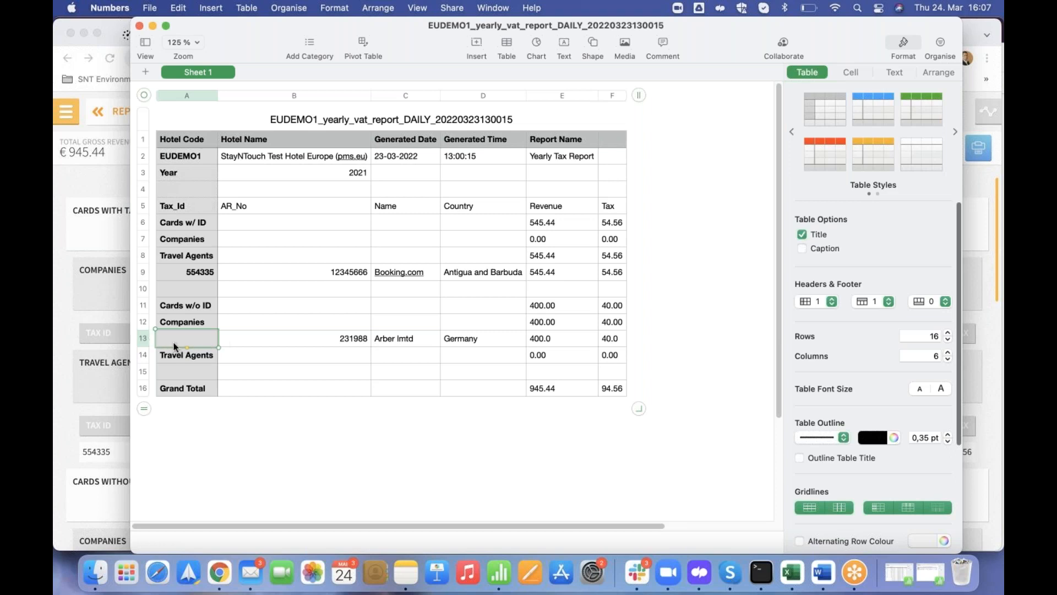
click(199, 277)
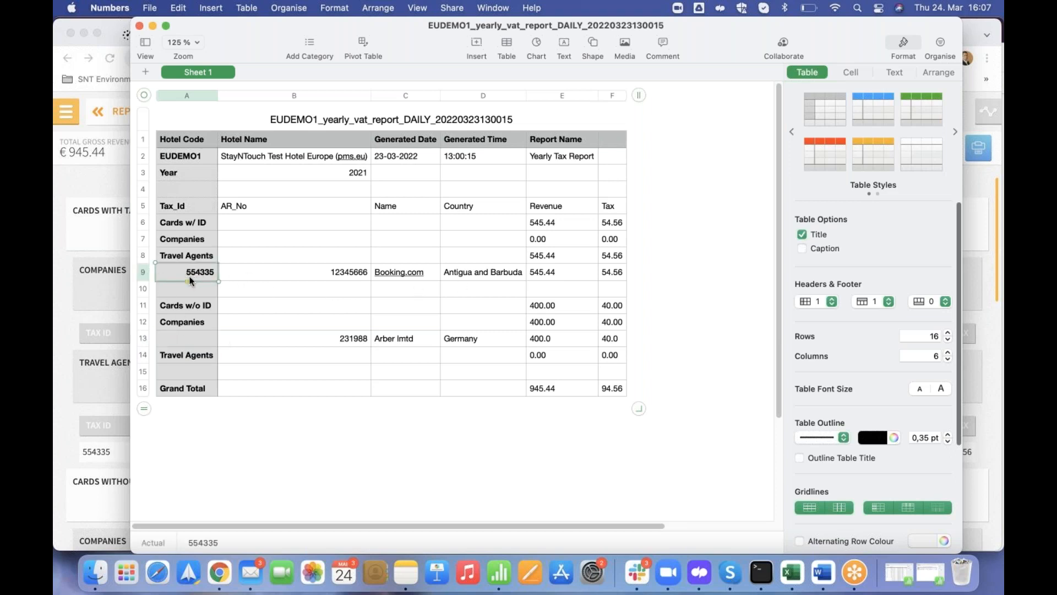
click(139, 26)
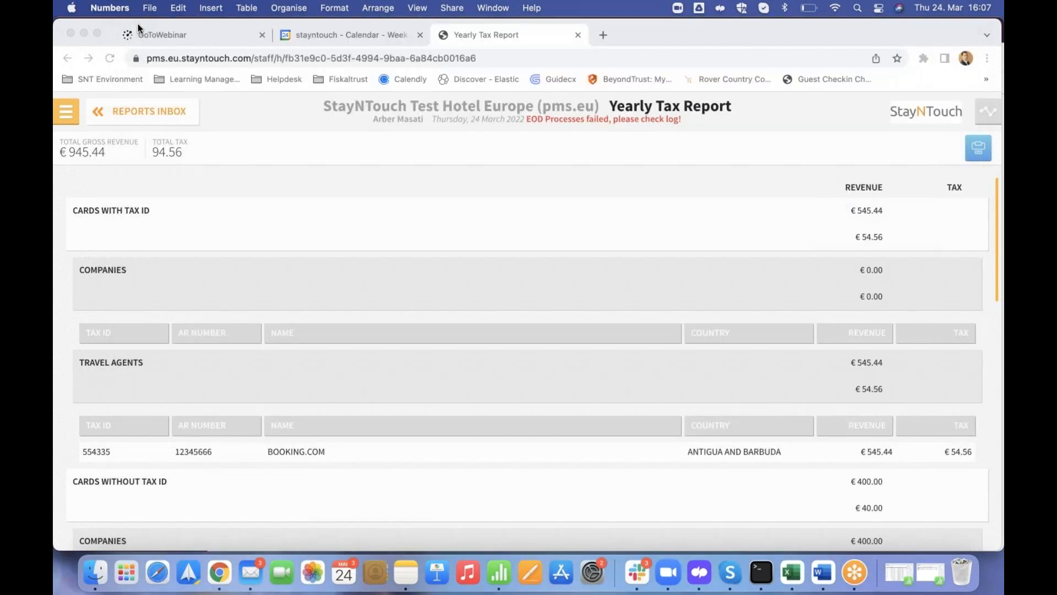
From the dashboard's stayovers, open the stay card of the guest in room 101 and view the bill and charges.
click(66, 111)
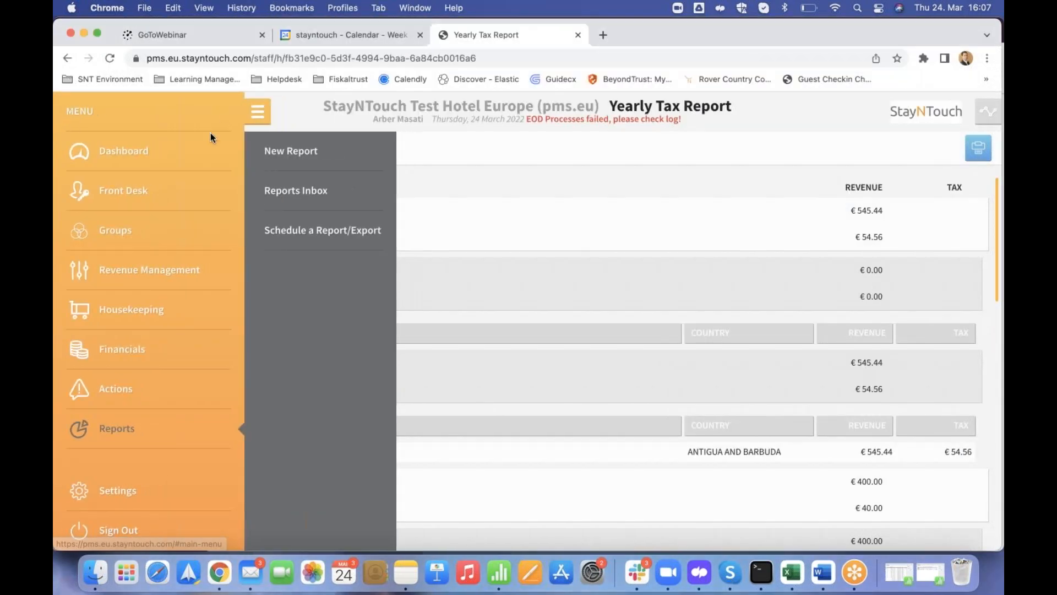
click(150, 152)
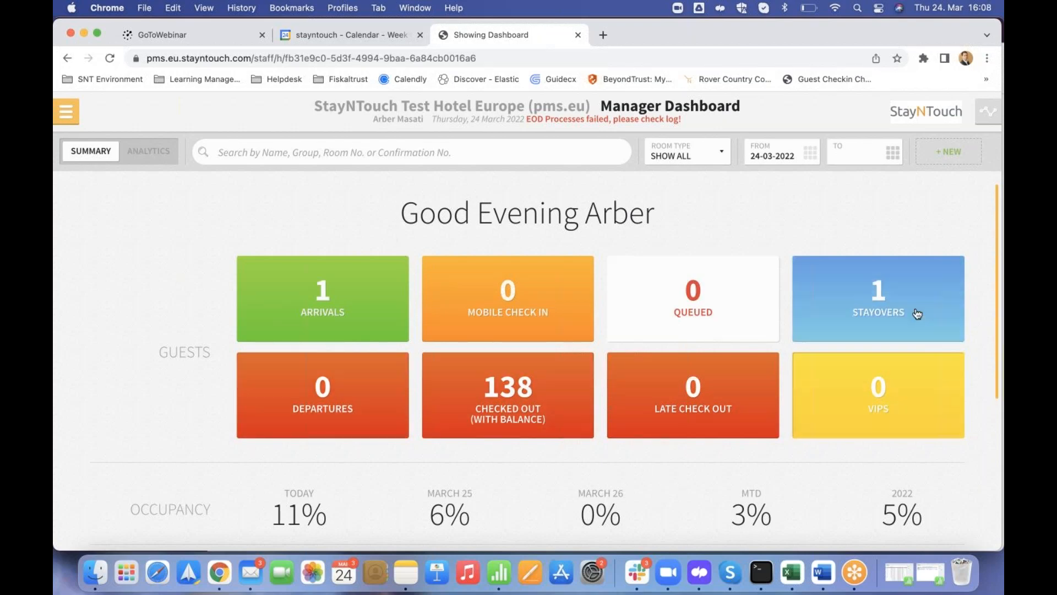
click(890, 297)
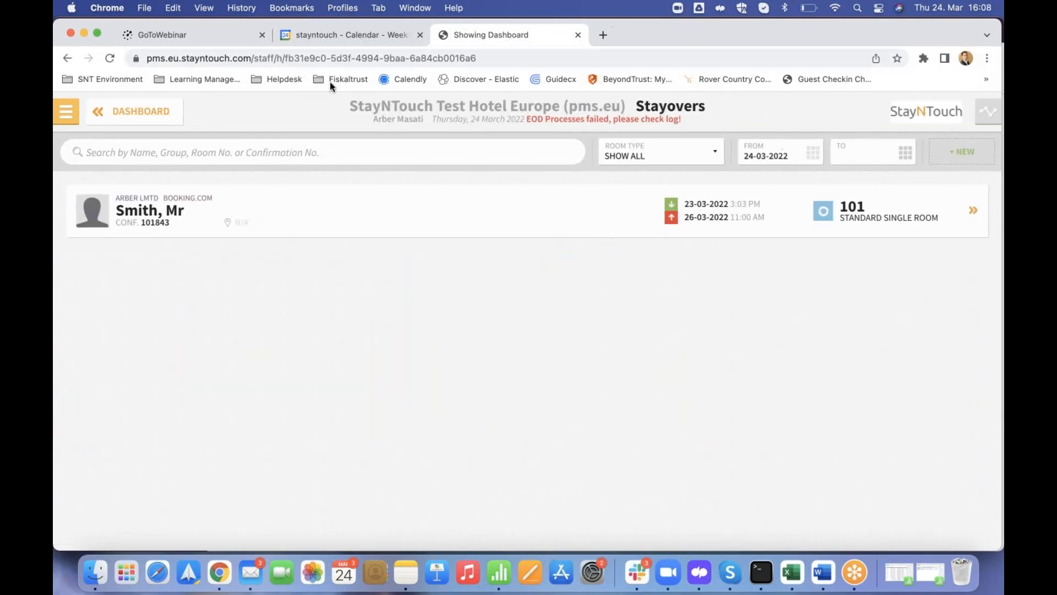
click(227, 214)
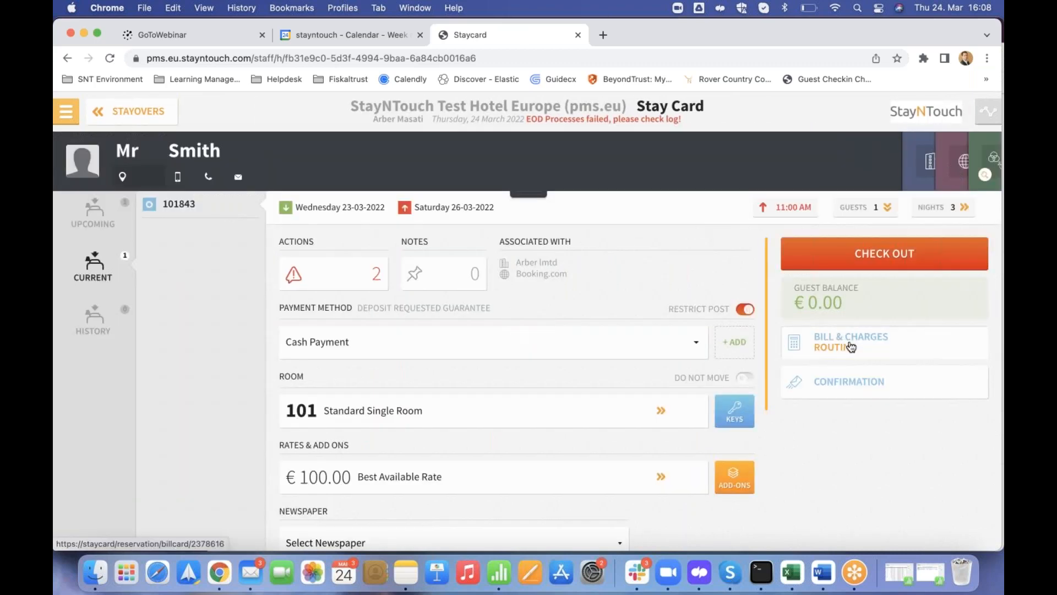
click(851, 345)
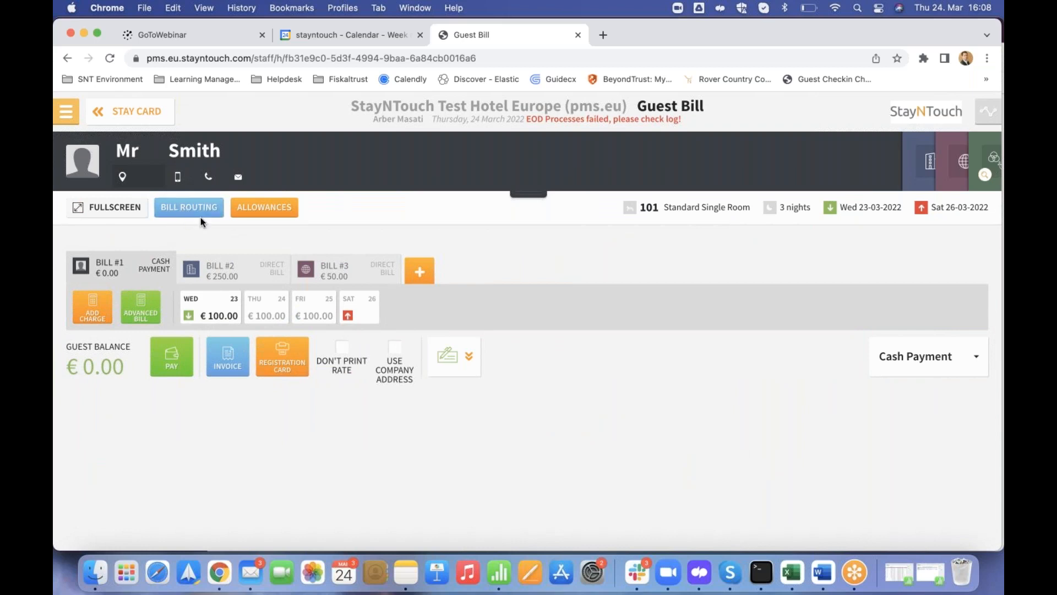
Start a new charge on bill 1 despite the posting restriction, search the items for "room" and add Room Charge.
click(92, 308)
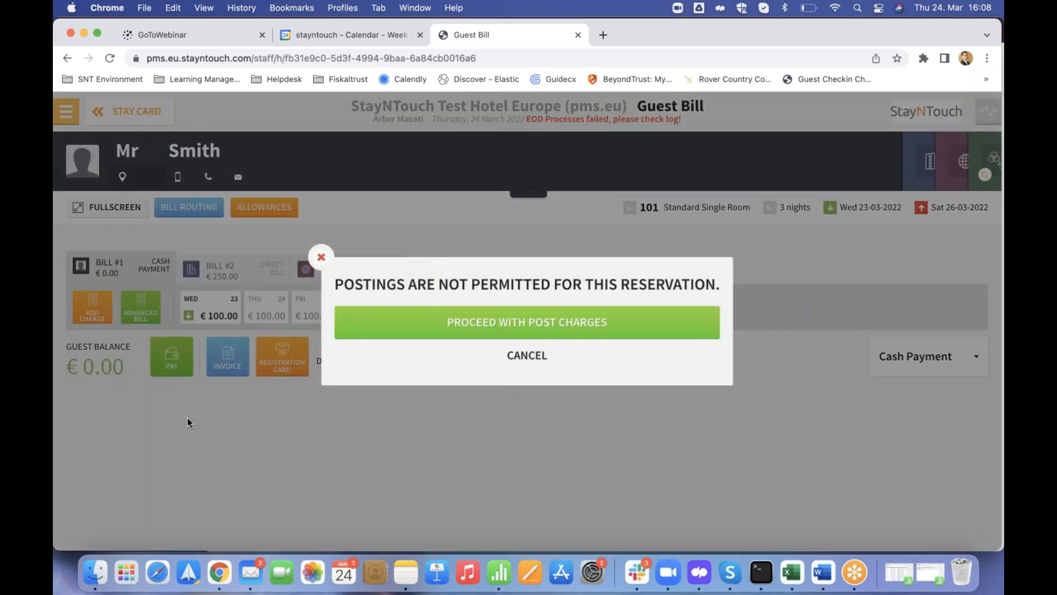
click(448, 324)
click(412, 160)
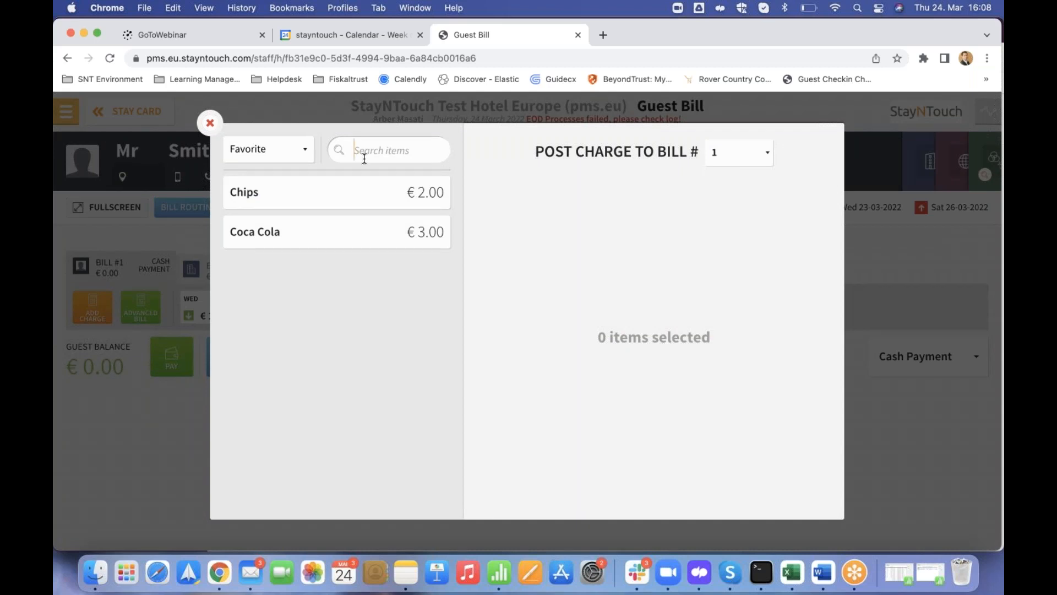
text(romm)
key(BackSpace)
key(BackSpace)
key(BackSpace)
text(oom)
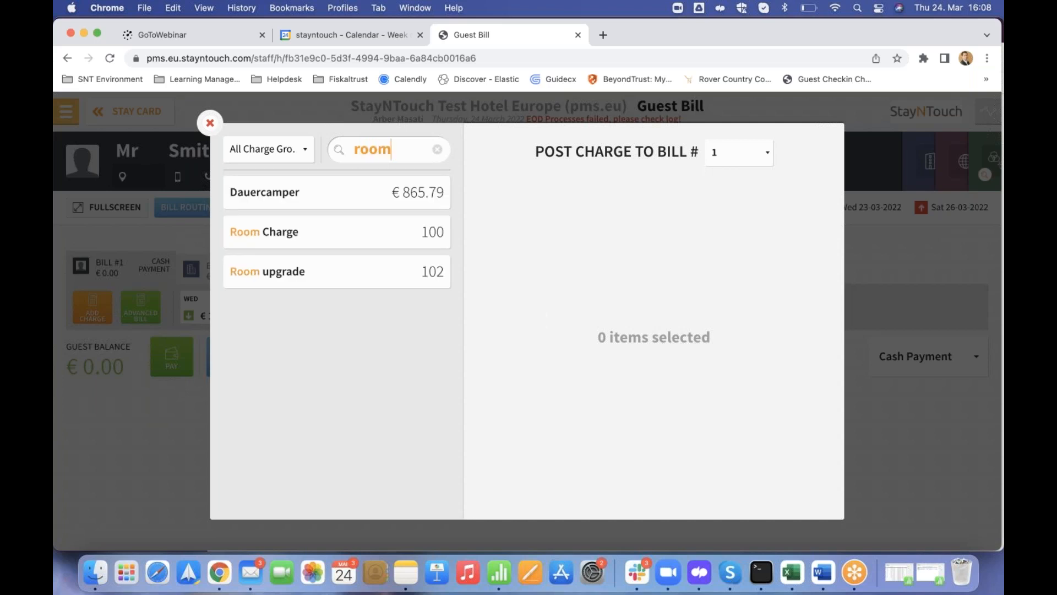
click(251, 245)
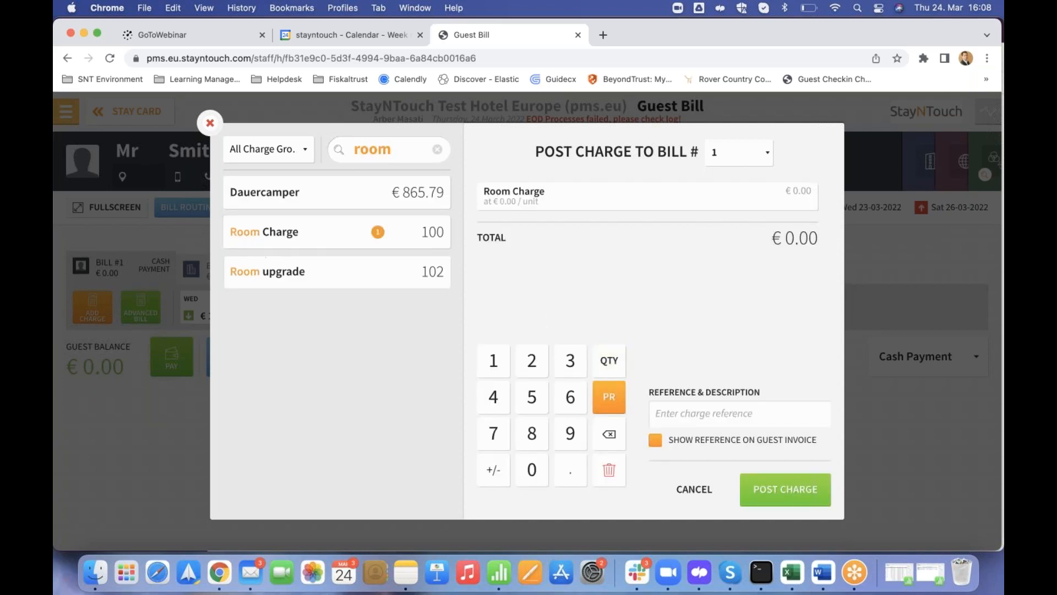
Set the Room Charge price to € 50 and post the charge.
click(532, 396)
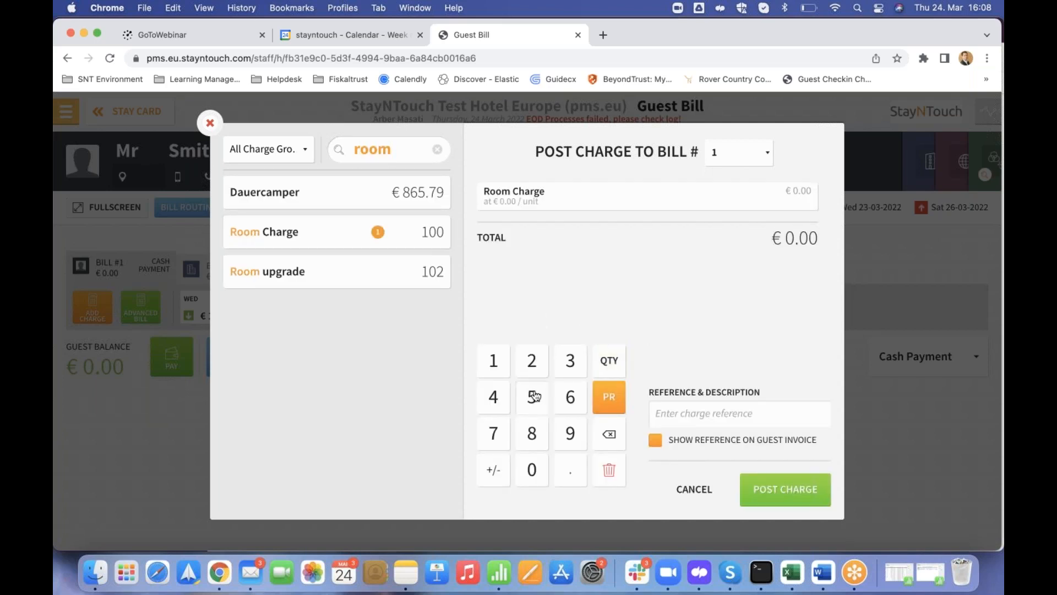
click(532, 469)
click(793, 502)
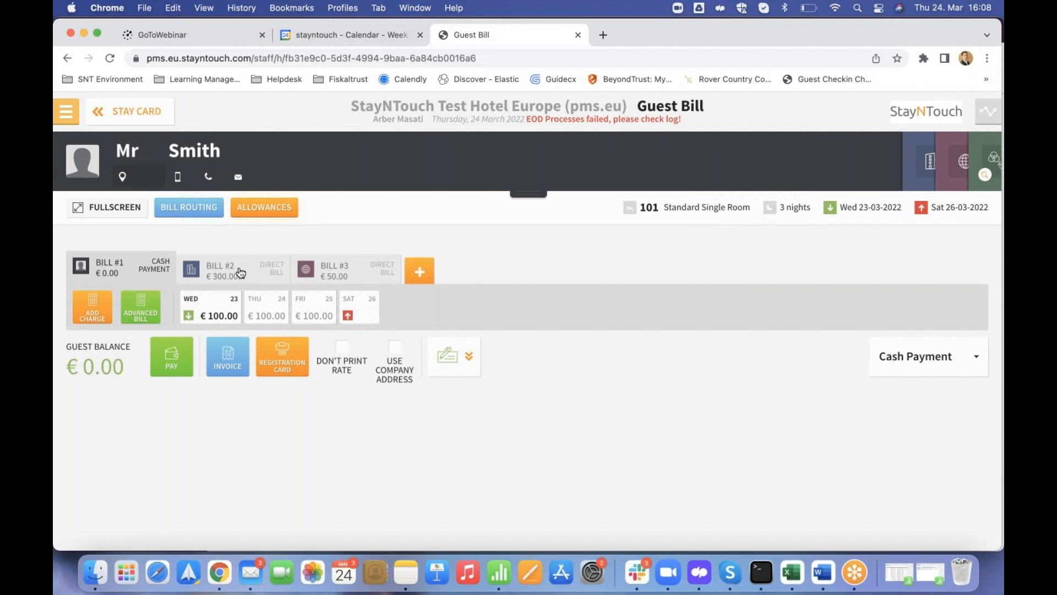
Check the balances on the guest's stay card and reopened bill, and return to the dashboard.
click(111, 121)
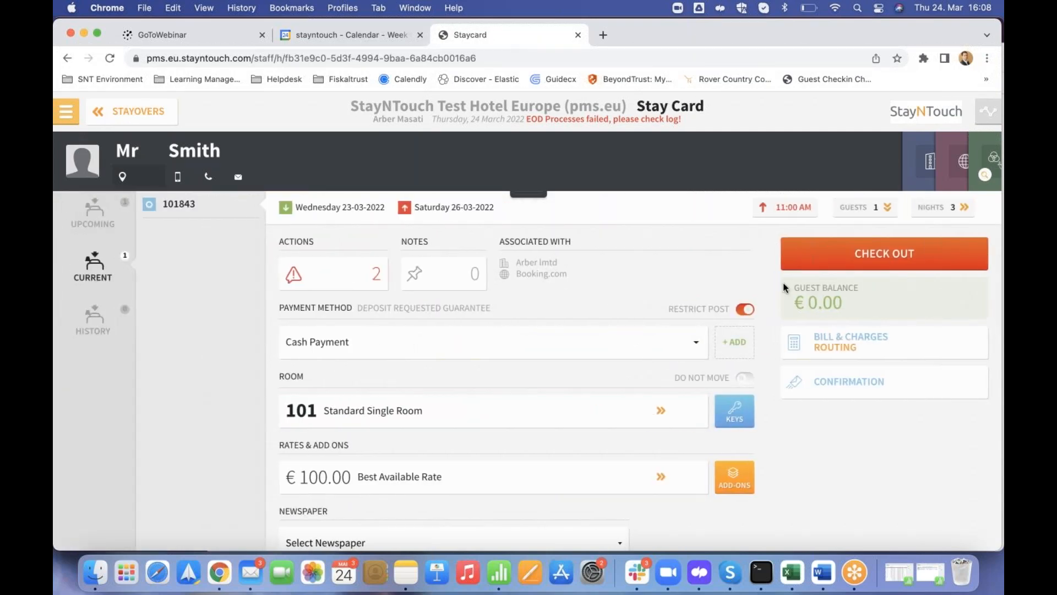
click(876, 351)
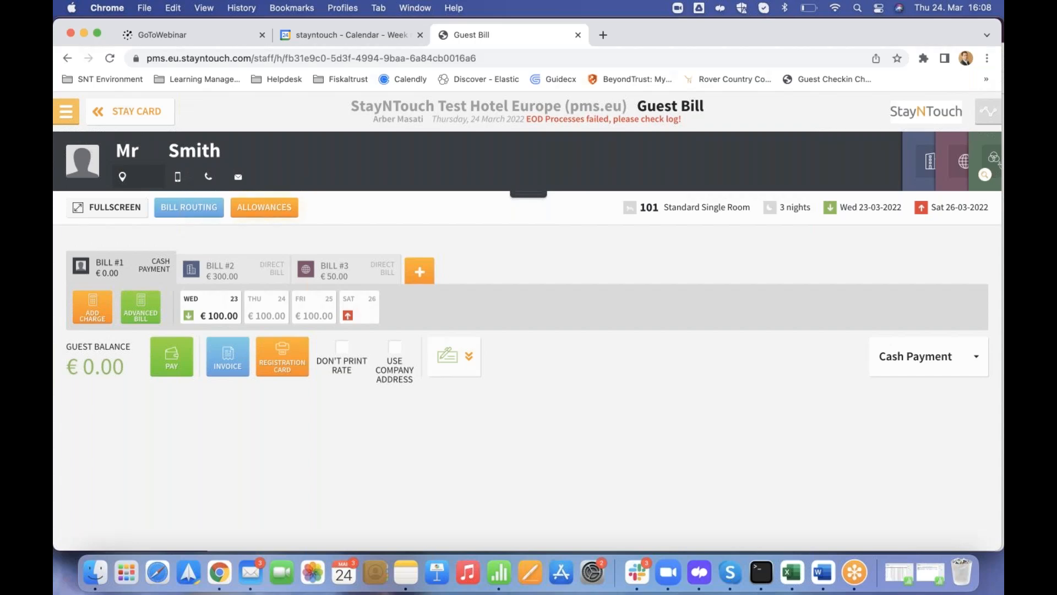
click(113, 111)
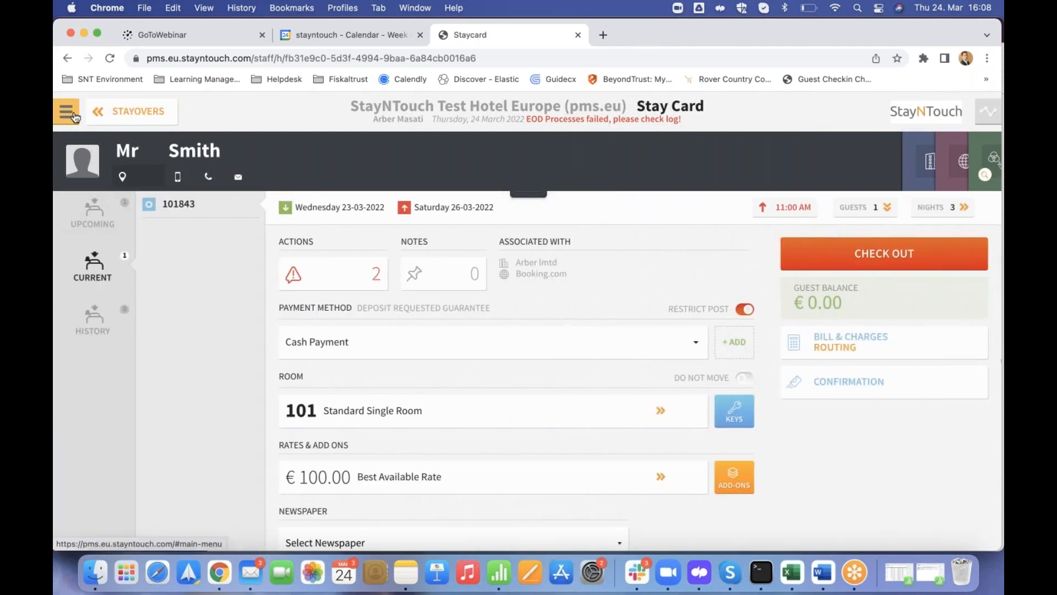
click(67, 112)
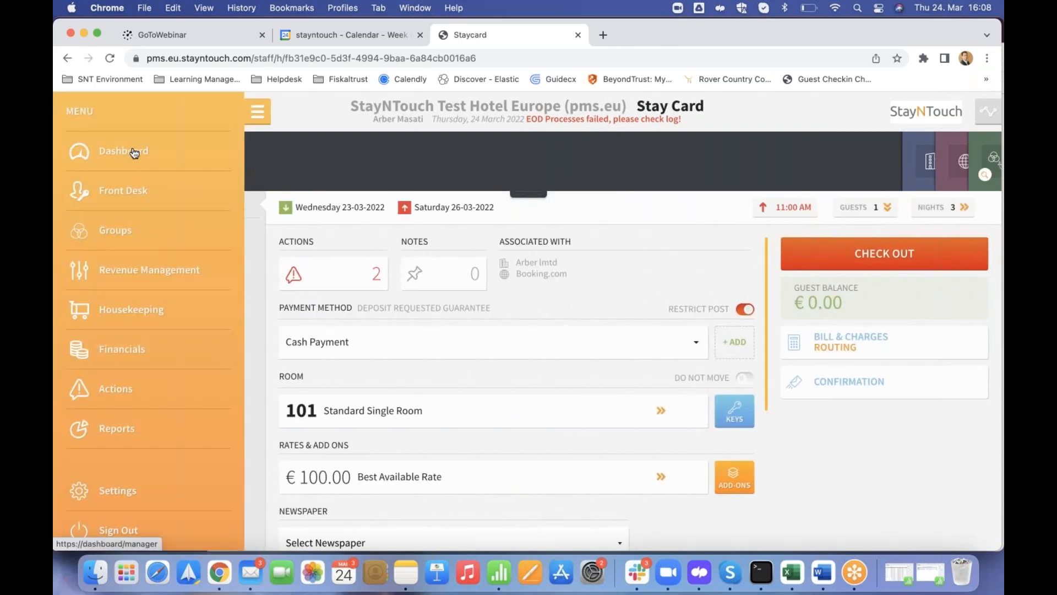
click(131, 150)
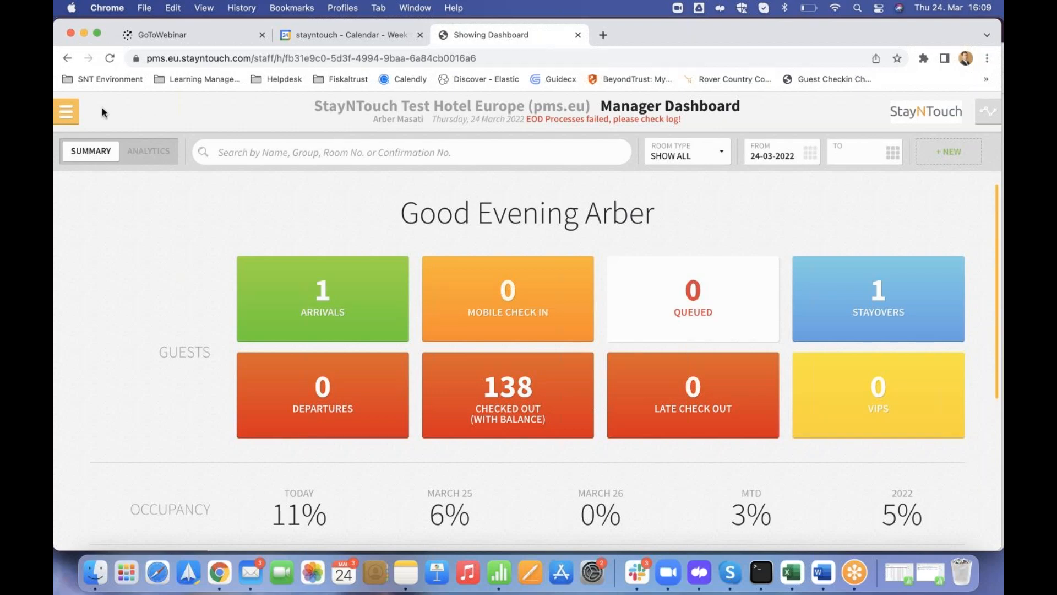
Open the Group Proforma Invoice group from the managed groups and show its transactions.
click(63, 116)
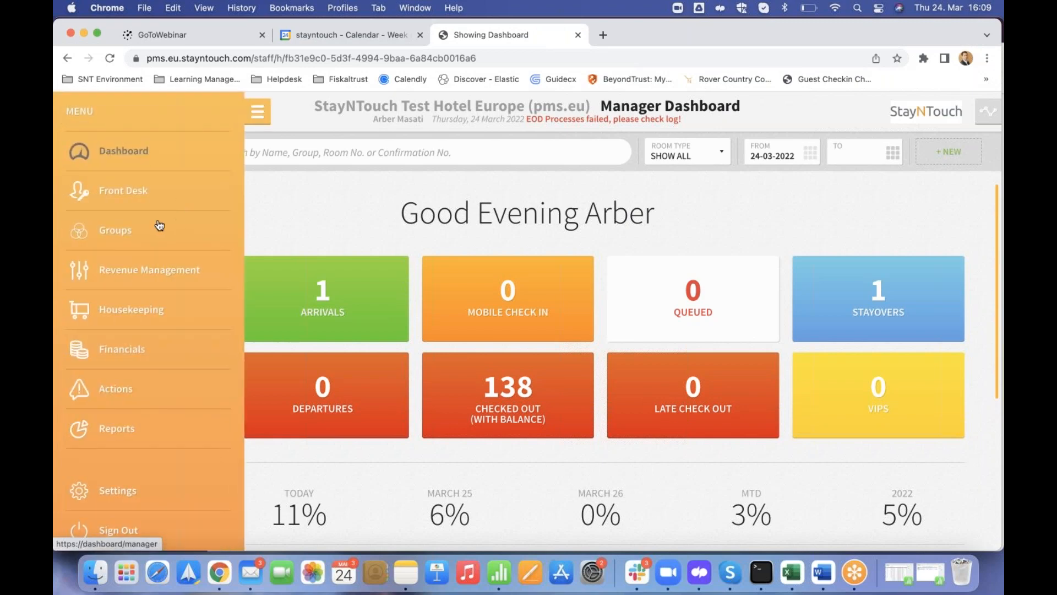
click(136, 225)
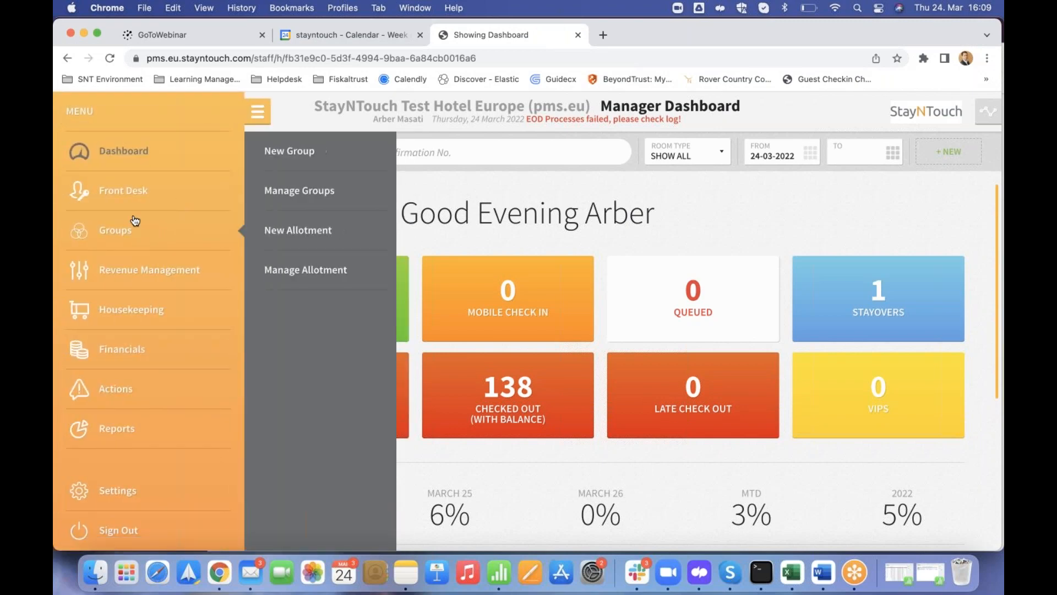
click(295, 194)
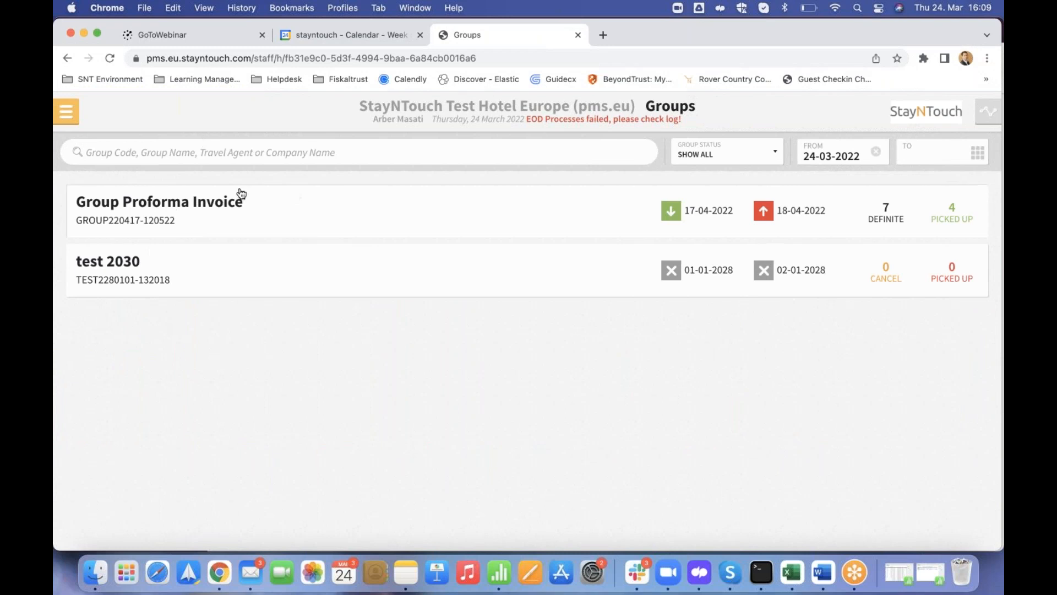
click(223, 209)
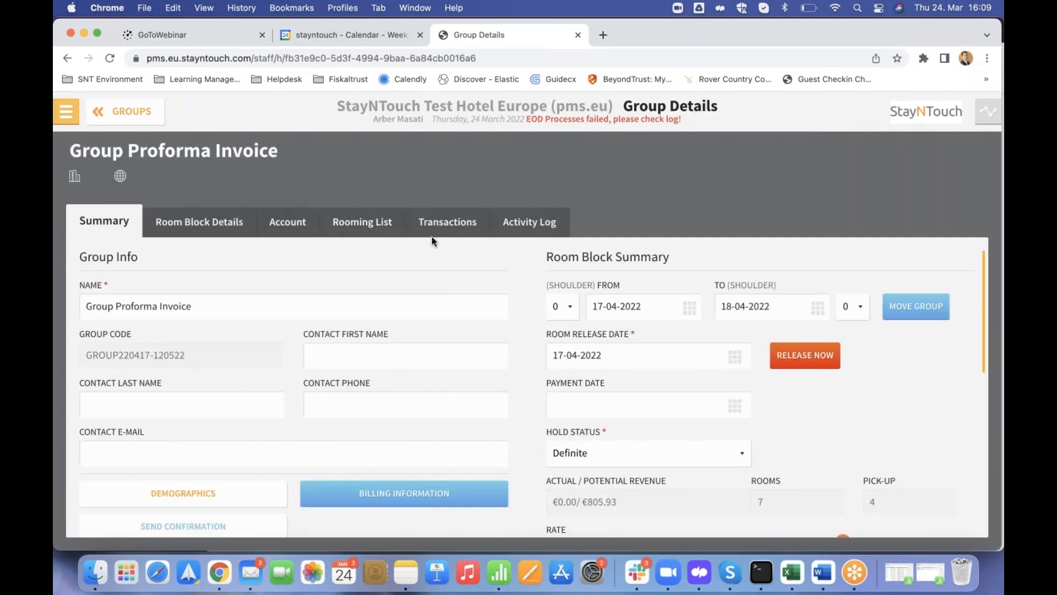
click(437, 225)
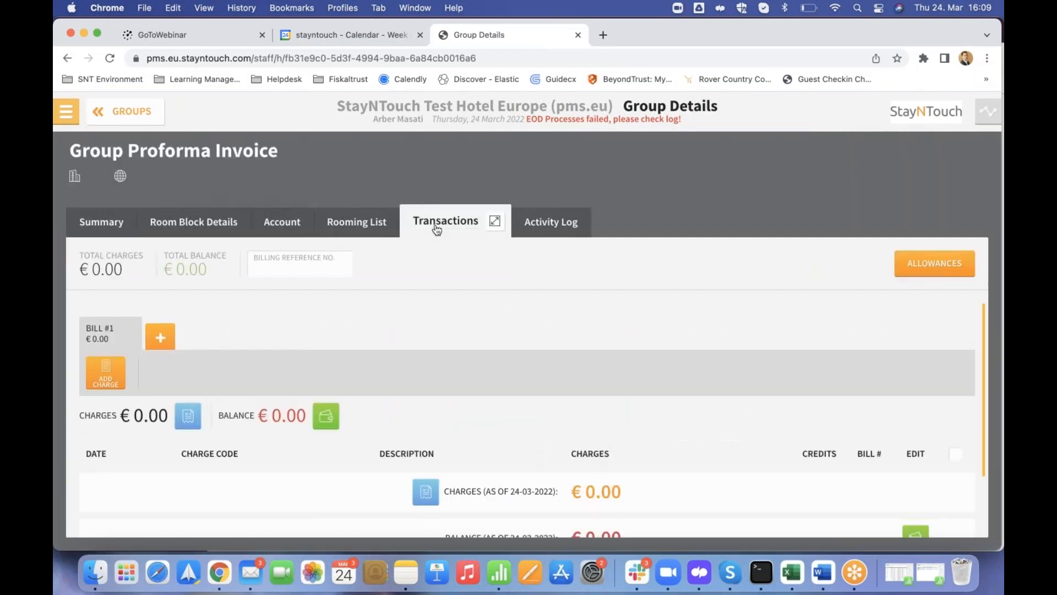
Generate a print preview of the group's bill 1 in the Pro Forma Invoice layout and examine the charges and tax breakdown.
click(186, 417)
click(501, 337)
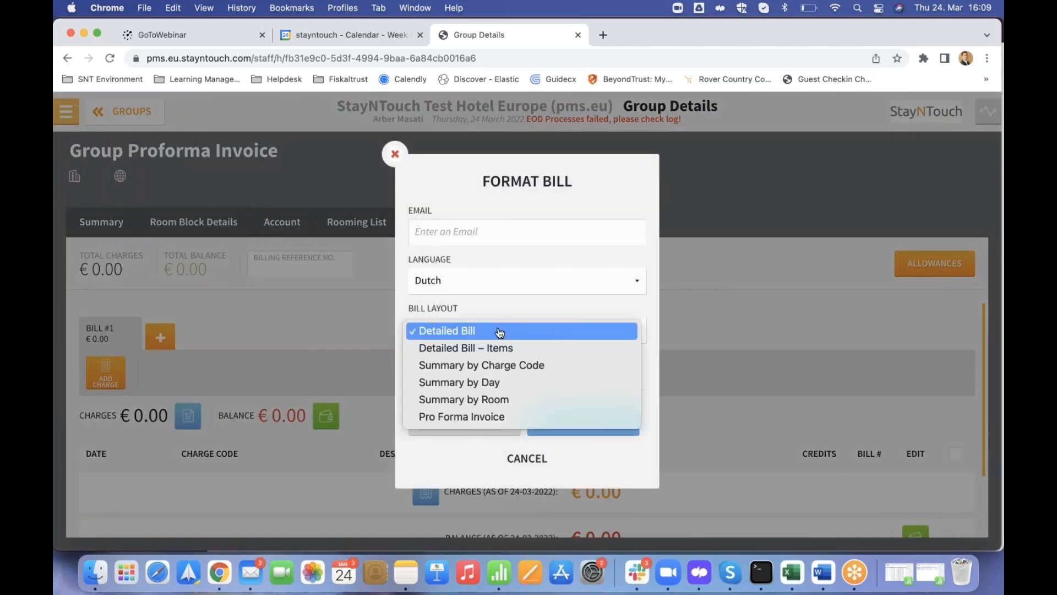
click(474, 422)
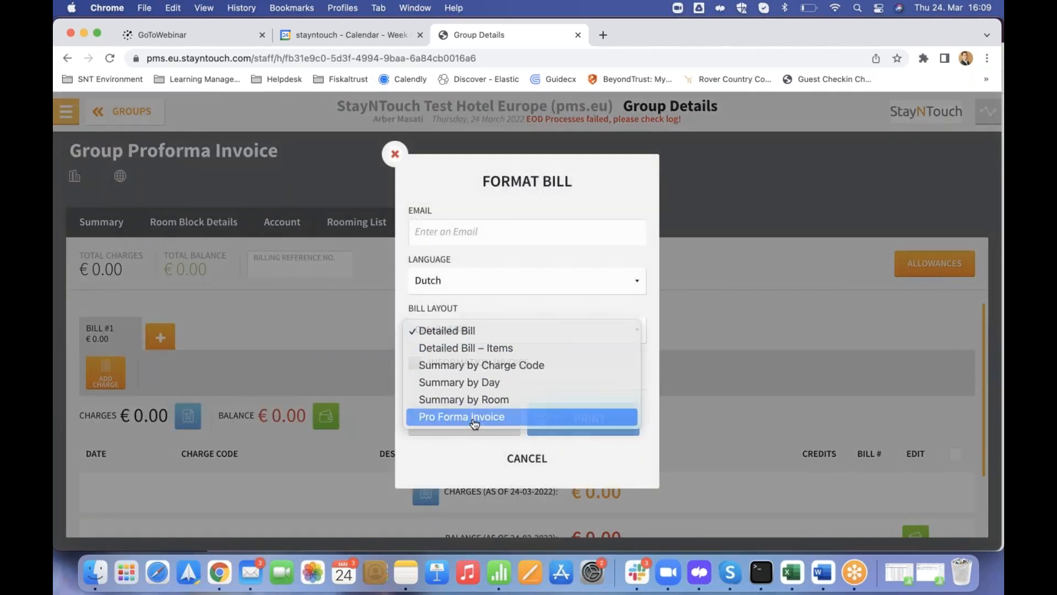
click(579, 421)
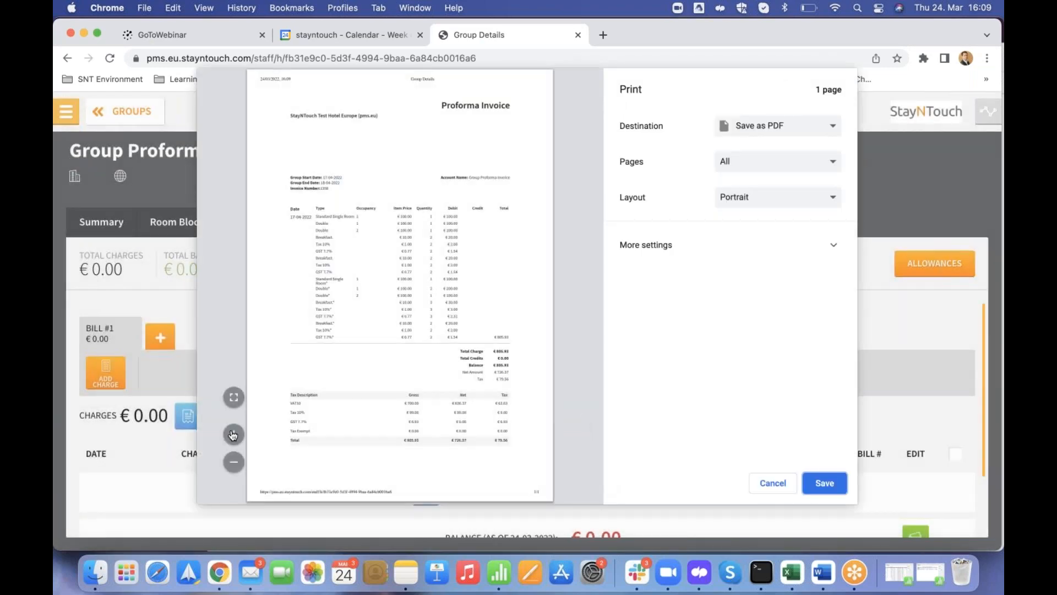
click(234, 435)
click(234, 434)
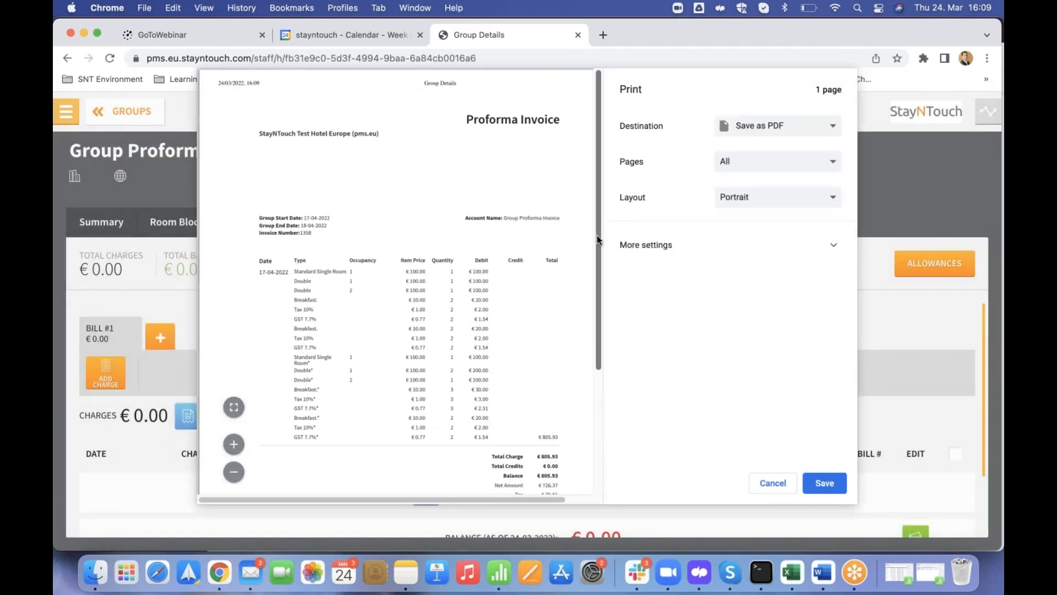
drag(596, 242, 585, 312)
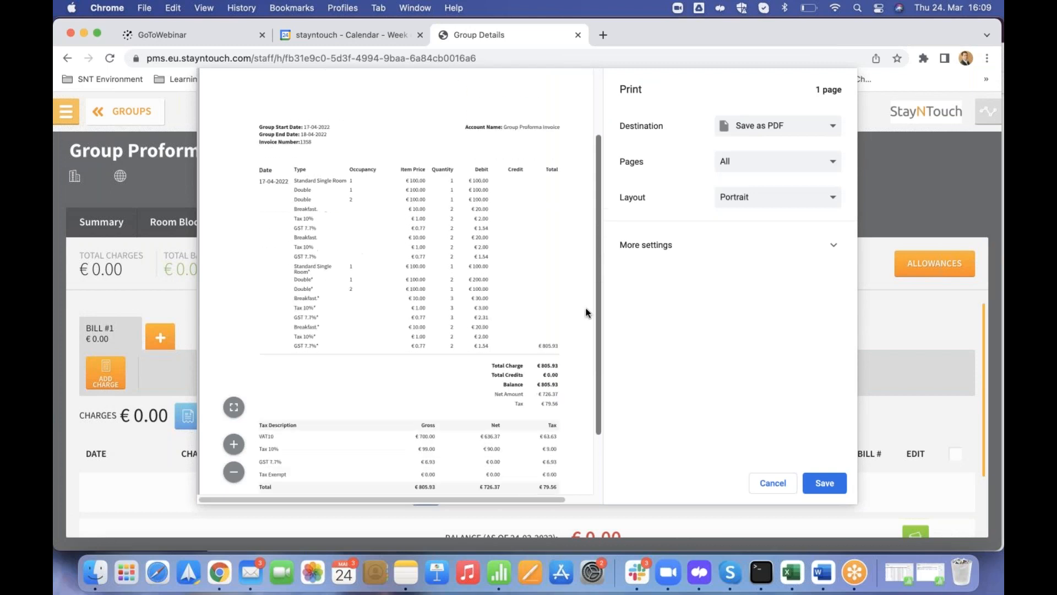
Enlarge the pro forma invoice preview and examine the first room lines, their occupancies and the first breakfast charge's quantity.
click(234, 444)
drag(353, 497, 377, 496)
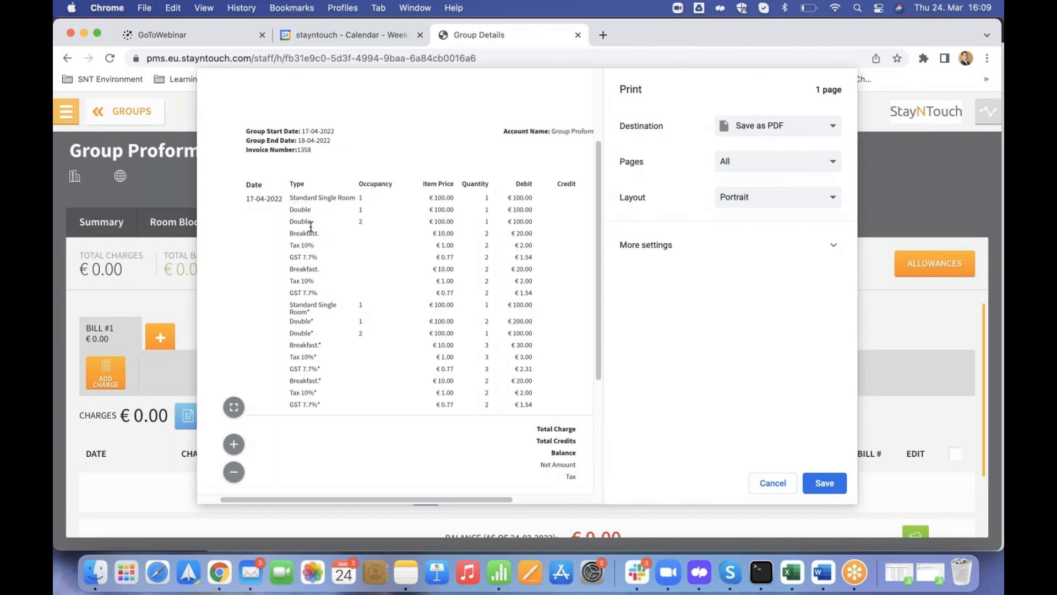
click(236, 448)
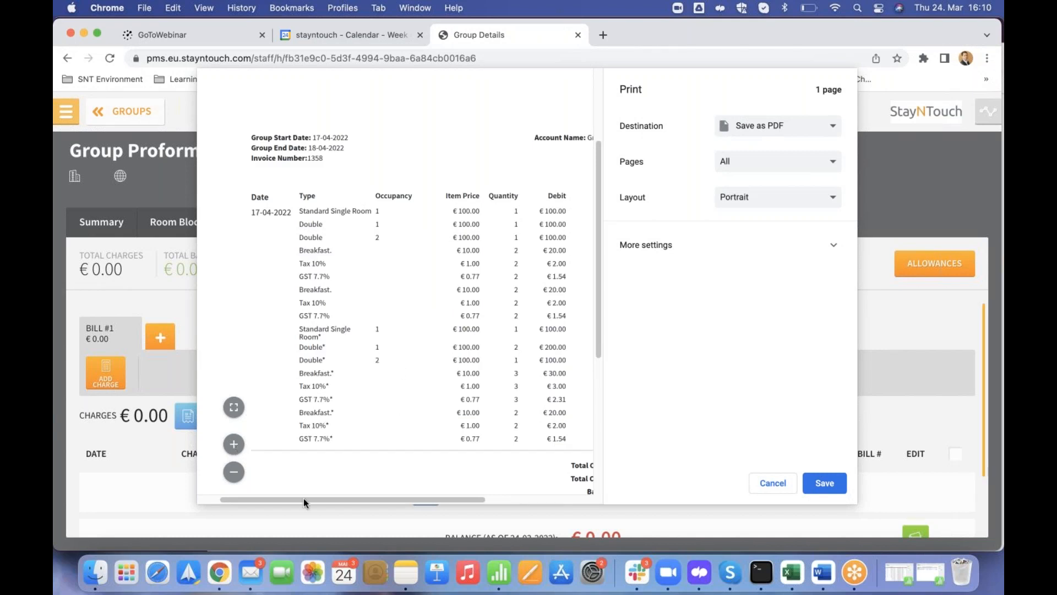
drag(302, 500, 314, 498)
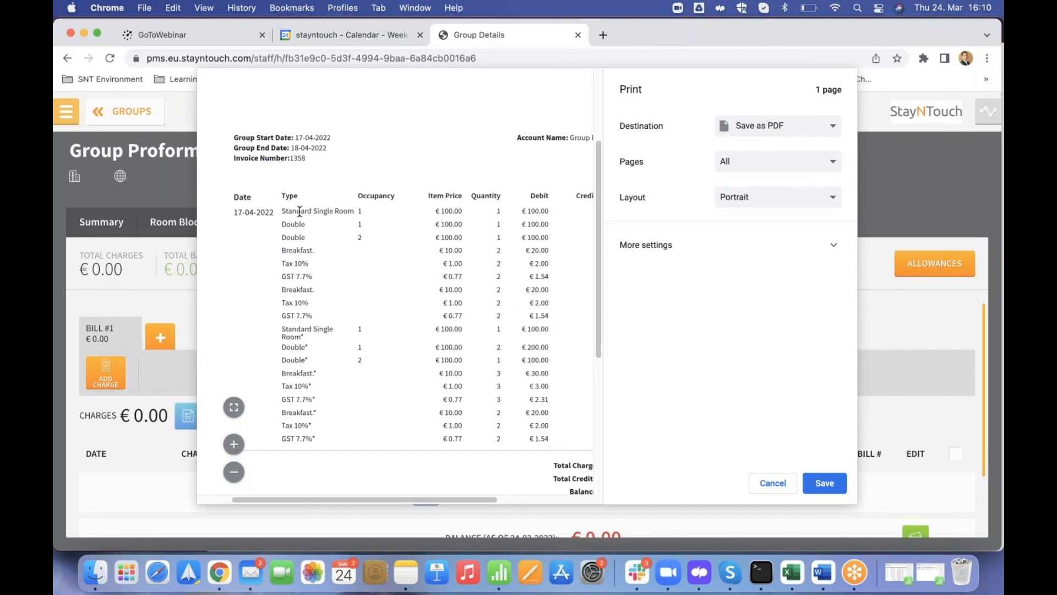
drag(283, 212, 333, 215)
click(360, 211)
drag(283, 224, 319, 223)
click(362, 225)
drag(282, 236, 307, 239)
double_click(359, 237)
drag(282, 250, 324, 254)
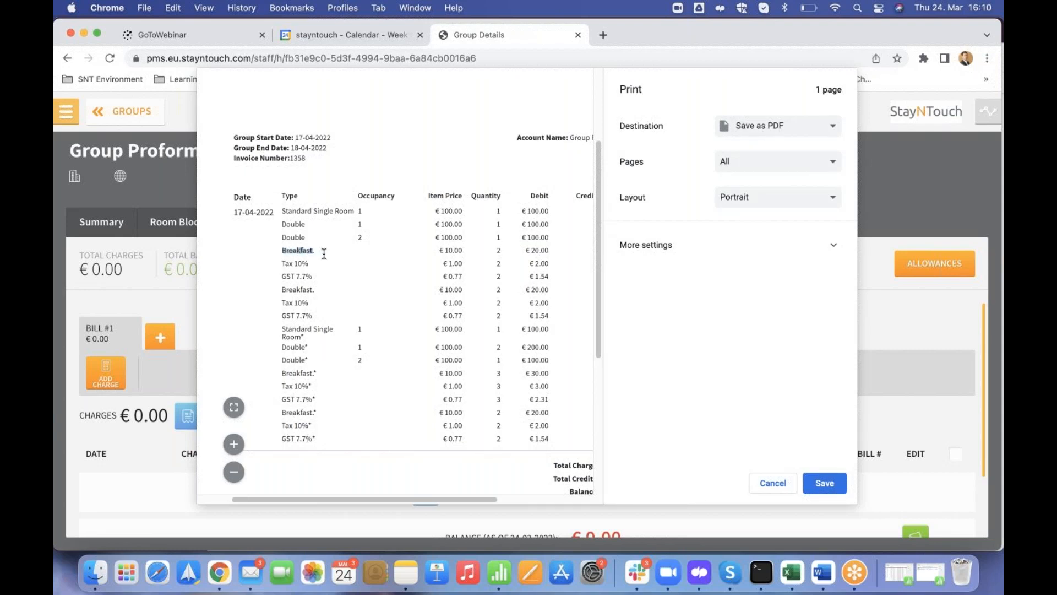
click(497, 250)
Compare the two non-asterisked breakfast charges with the single-occupancy and double-occupancy room lines they belong to.
drag(281, 211, 354, 213)
click(358, 214)
drag(283, 224, 306, 225)
click(358, 222)
drag(360, 214, 362, 226)
drag(281, 289, 309, 294)
drag(281, 237, 306, 238)
click(498, 288)
Examine the asterisked room lines and compare their occupancies and quantities with the asterisked breakfast charges.
drag(281, 329, 327, 329)
click(371, 340)
drag(282, 374, 323, 374)
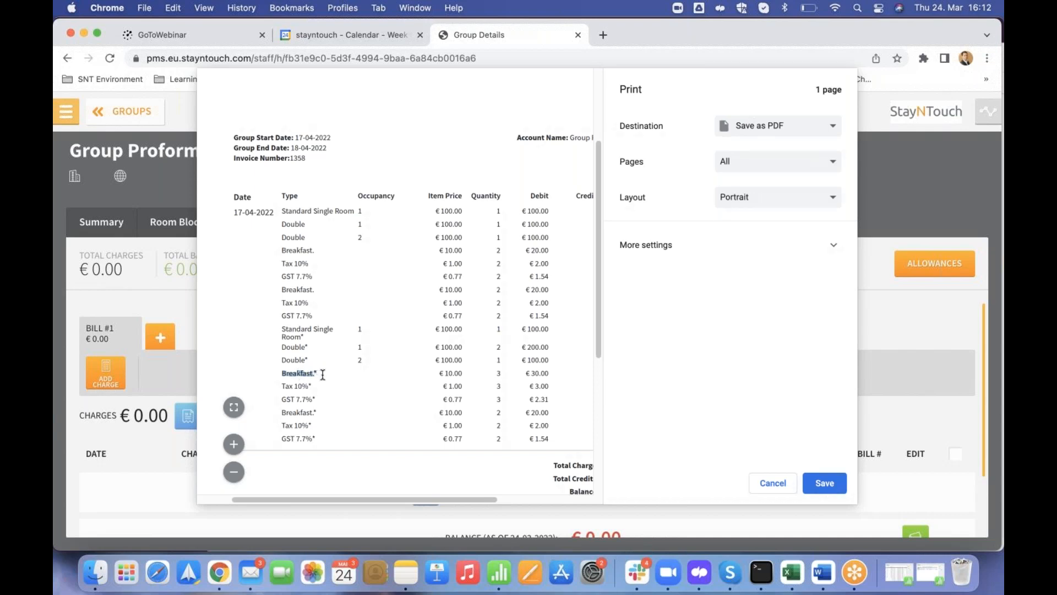
click(499, 374)
drag(283, 330, 314, 346)
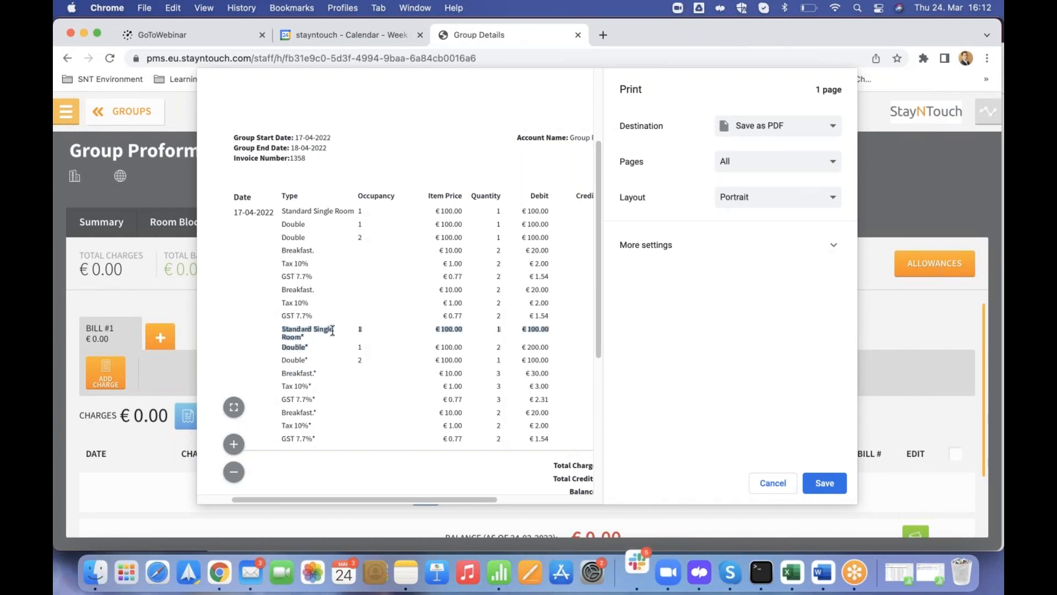
click(495, 330)
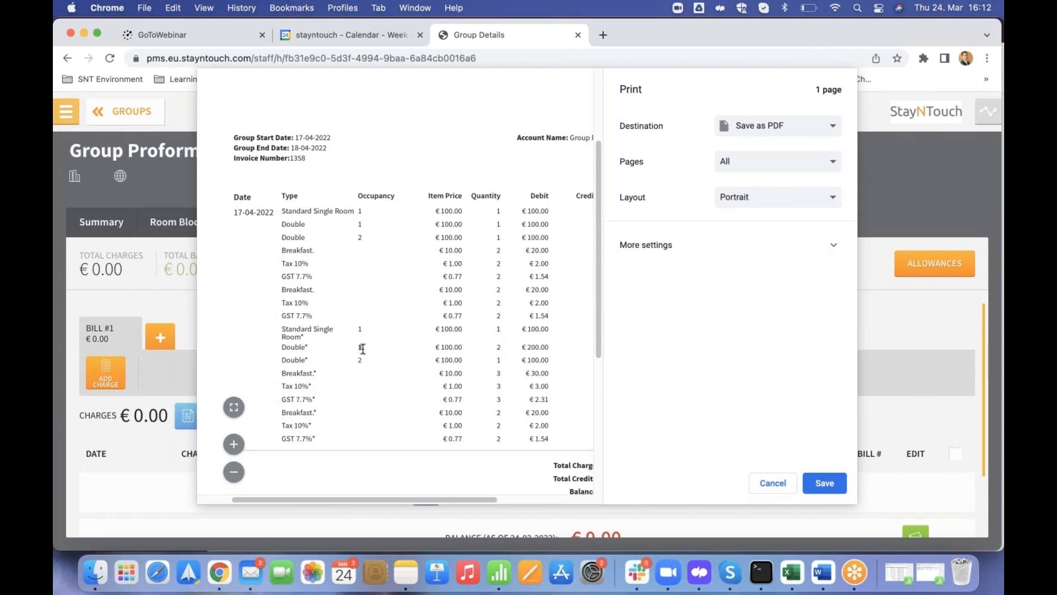
drag(501, 375, 496, 374)
drag(317, 412, 291, 413)
drag(281, 361, 309, 361)
click(499, 360)
double_click(503, 412)
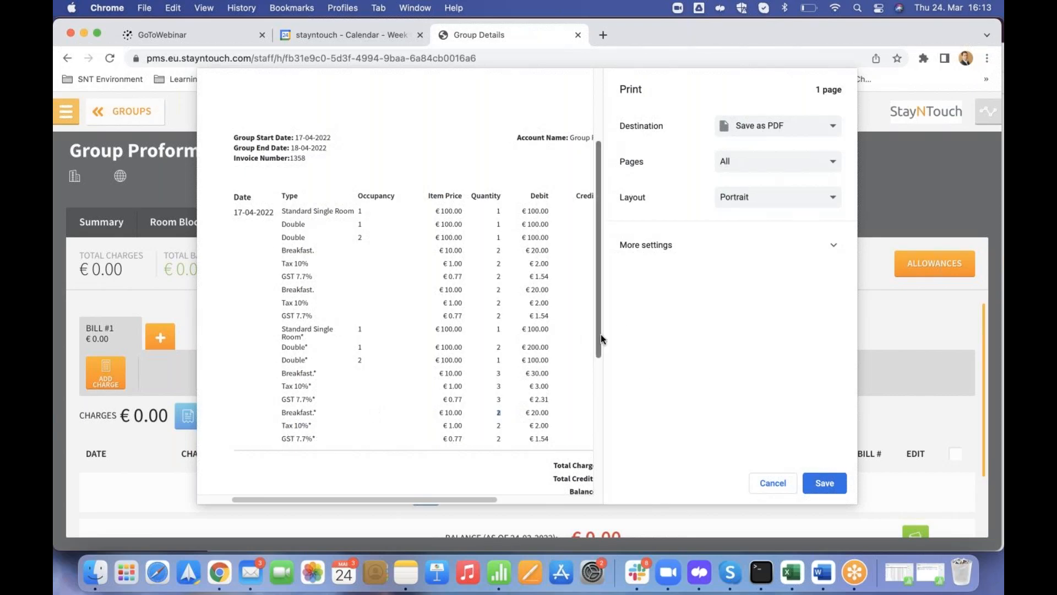
Review the tax lines under the asterisked breakfast charge, cancel the print preview and return to the dashboard.
scroll(601, 369, down, 2)
scroll(602, 372, down, 2)
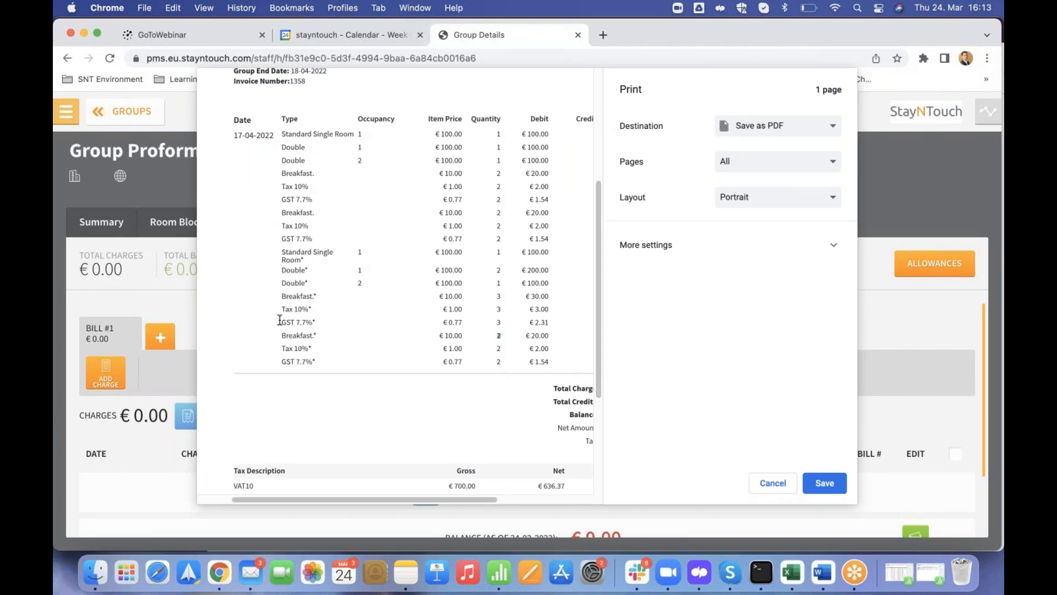
drag(282, 308, 306, 298)
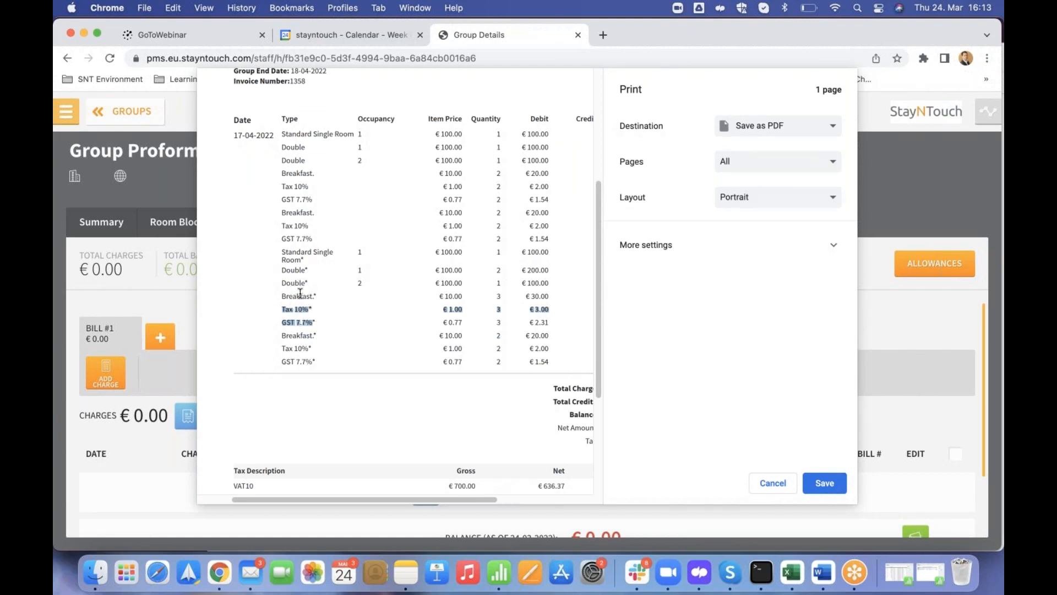
click(770, 487)
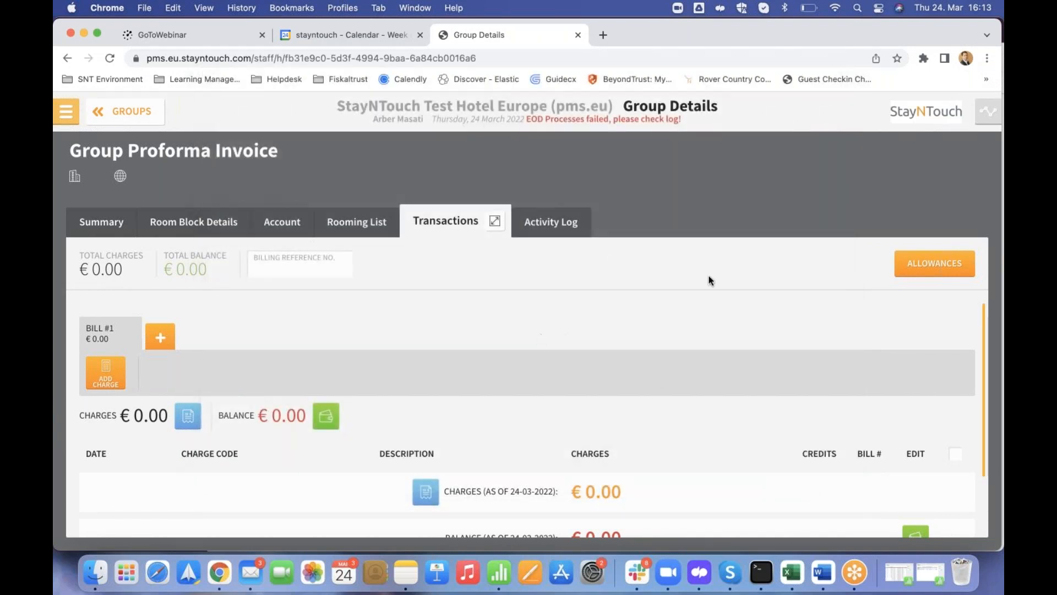
click(66, 112)
click(136, 153)
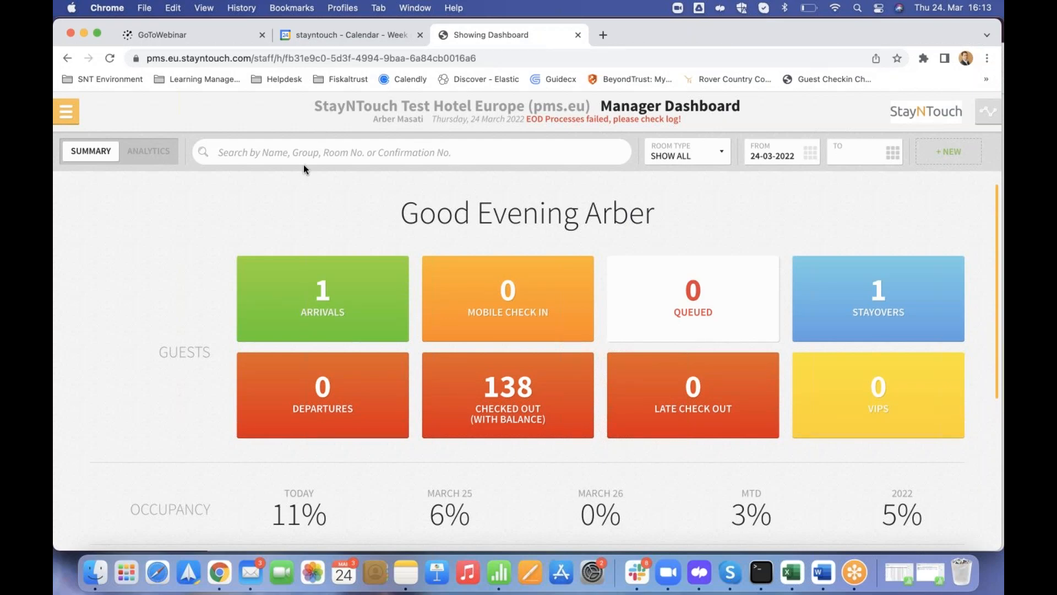
Open the IDEAS Revenue Management configuration among the revenue management system integrations in the hotel settings.
click(66, 113)
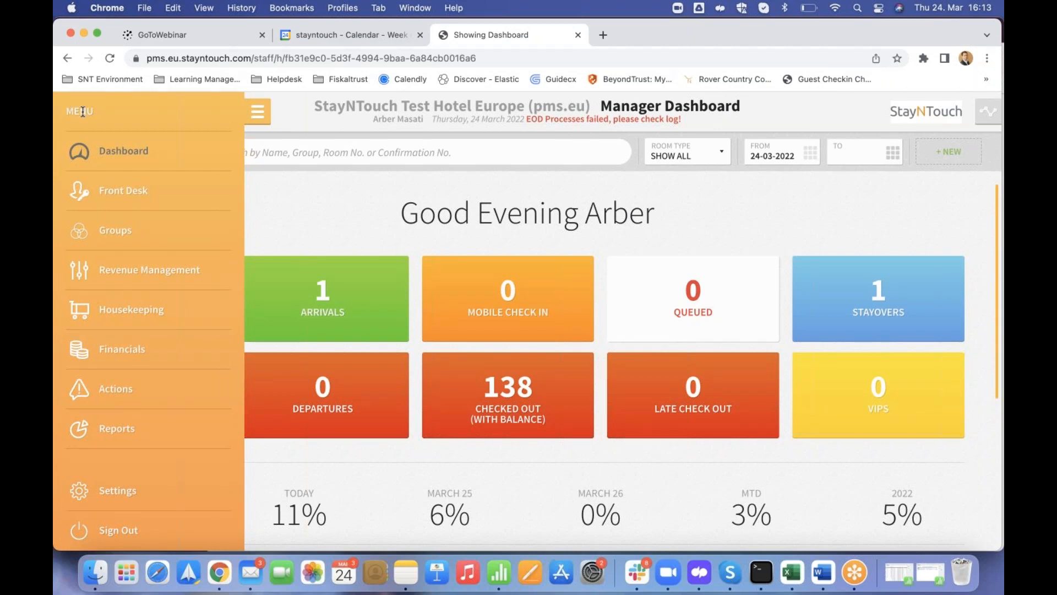
click(122, 492)
click(297, 206)
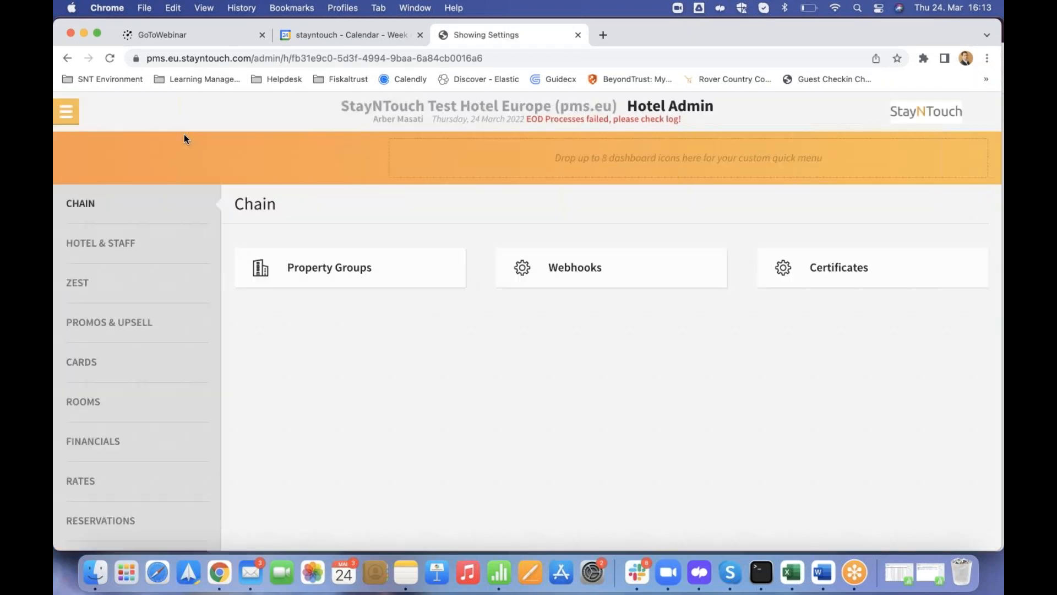
scroll(110, 468, down, 3)
click(107, 453)
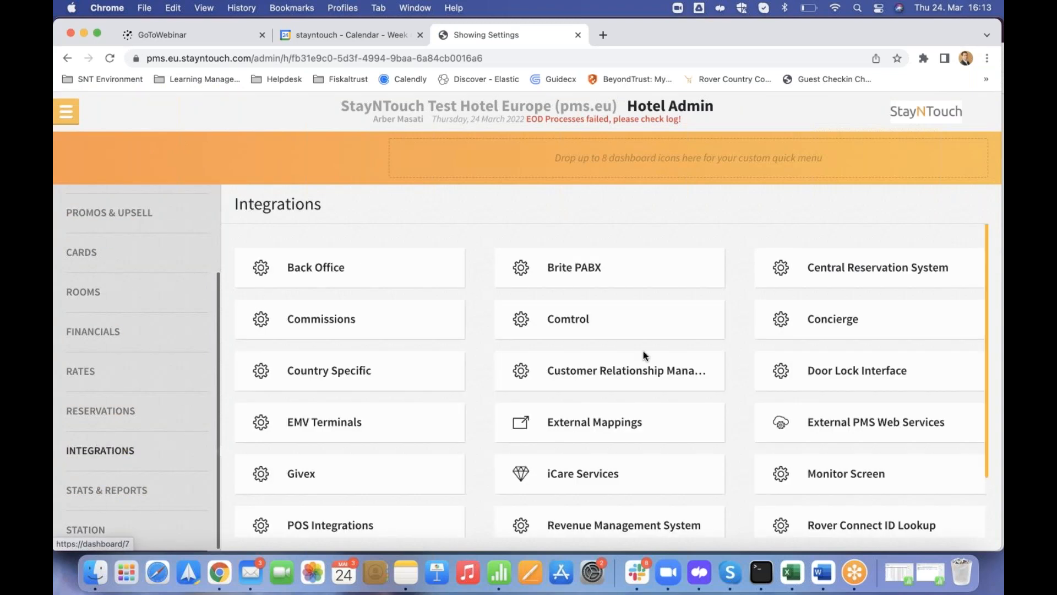
click(633, 528)
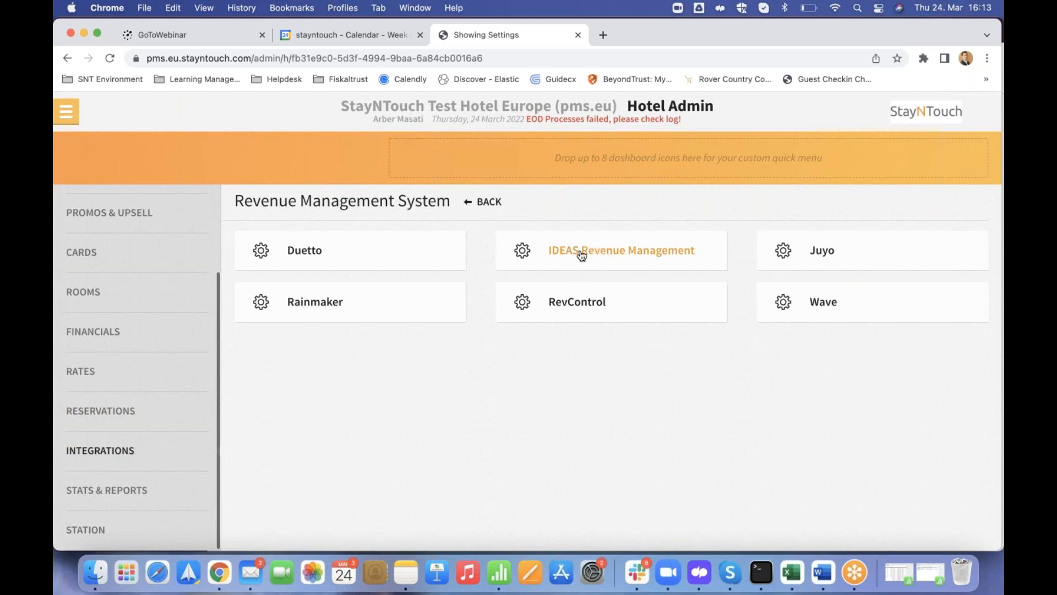
click(658, 258)
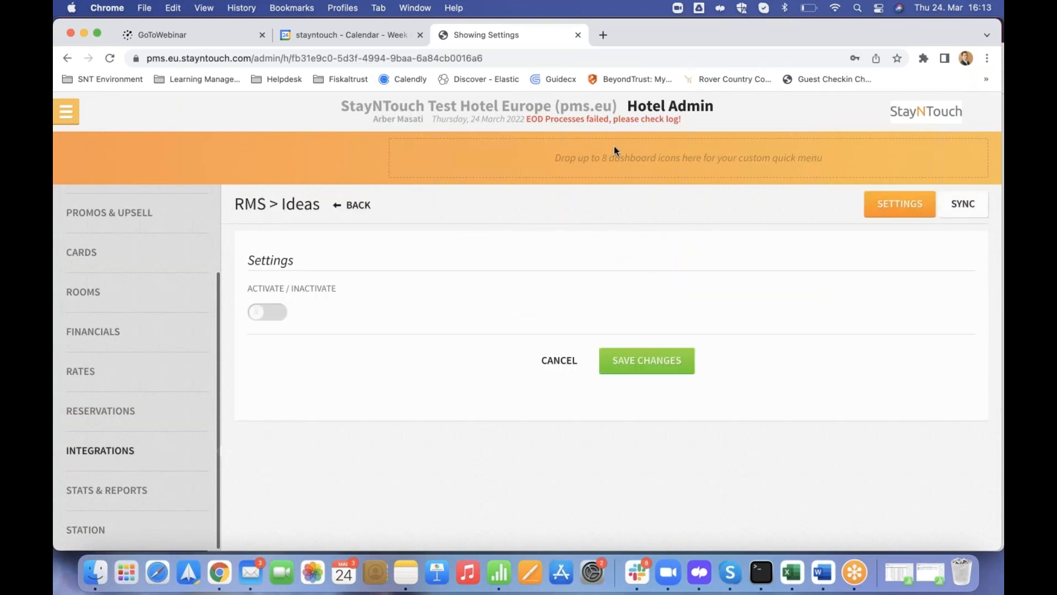
Switch on the IDEAS interface and its G3 option, and show the data synchronization options.
click(277, 317)
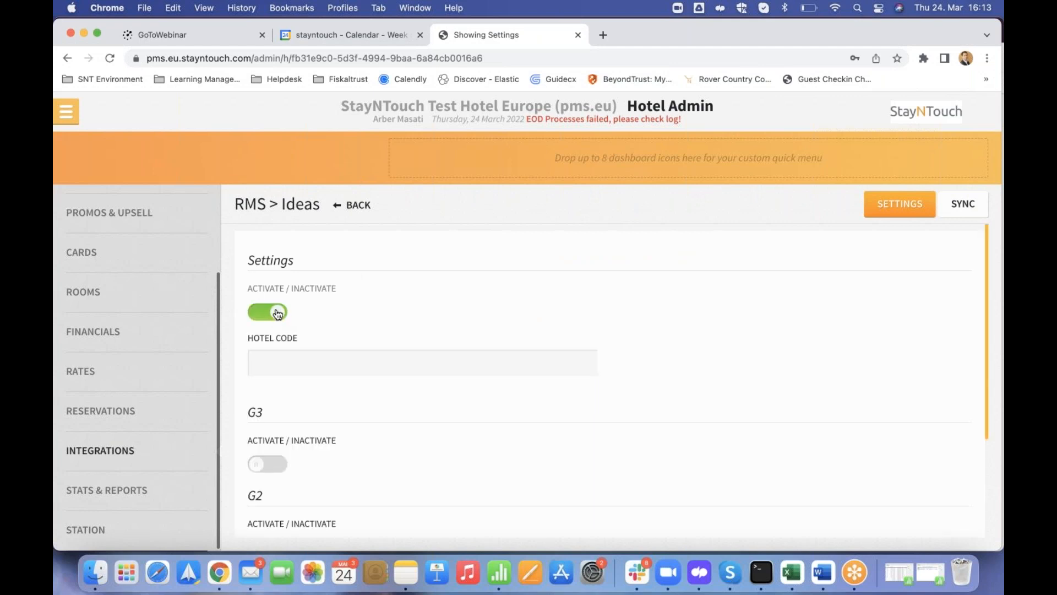
click(270, 464)
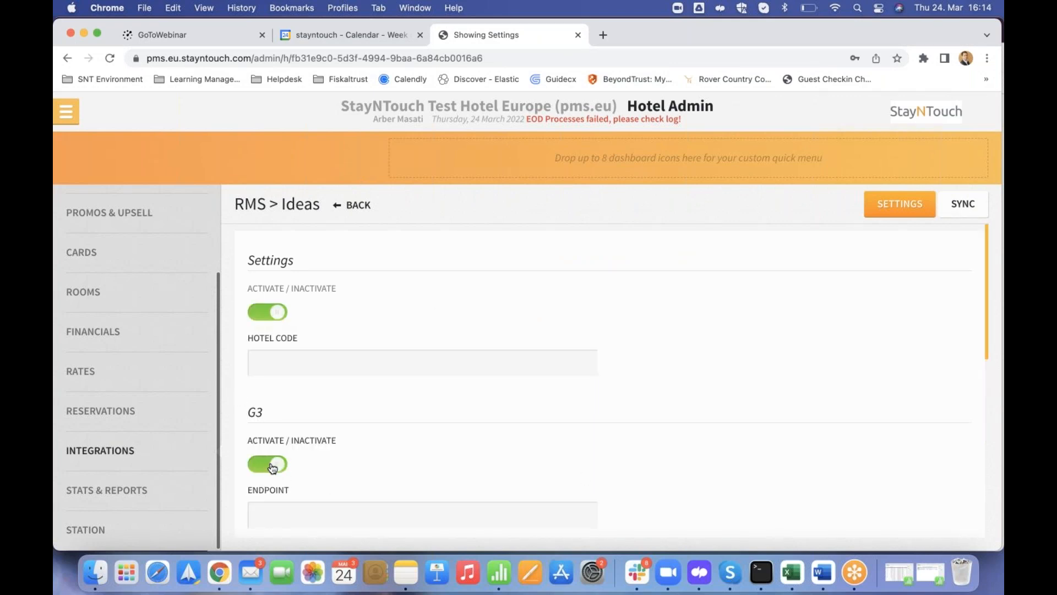
click(965, 206)
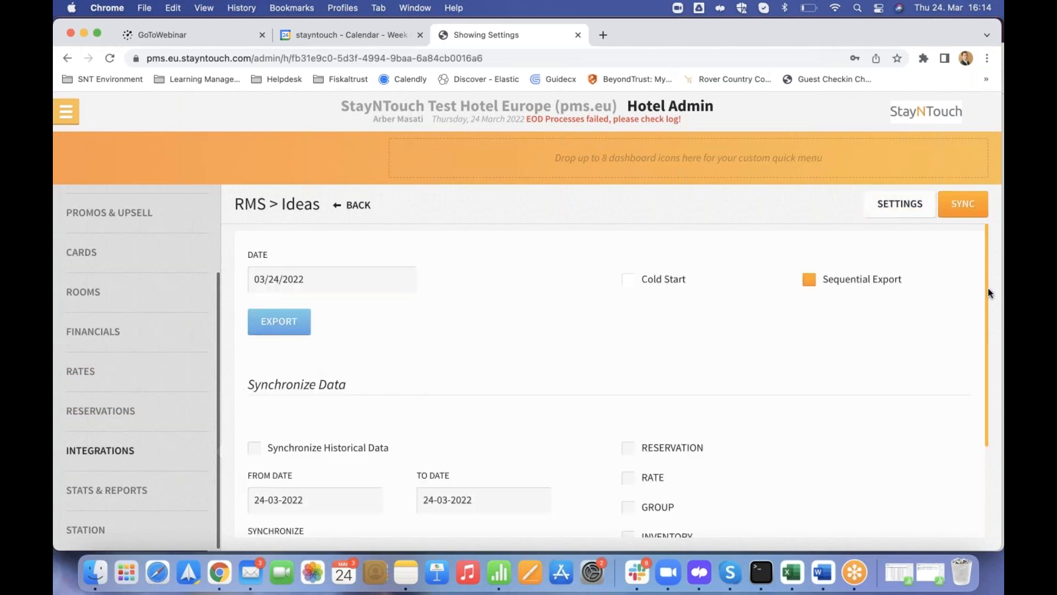
drag(987, 288, 979, 383)
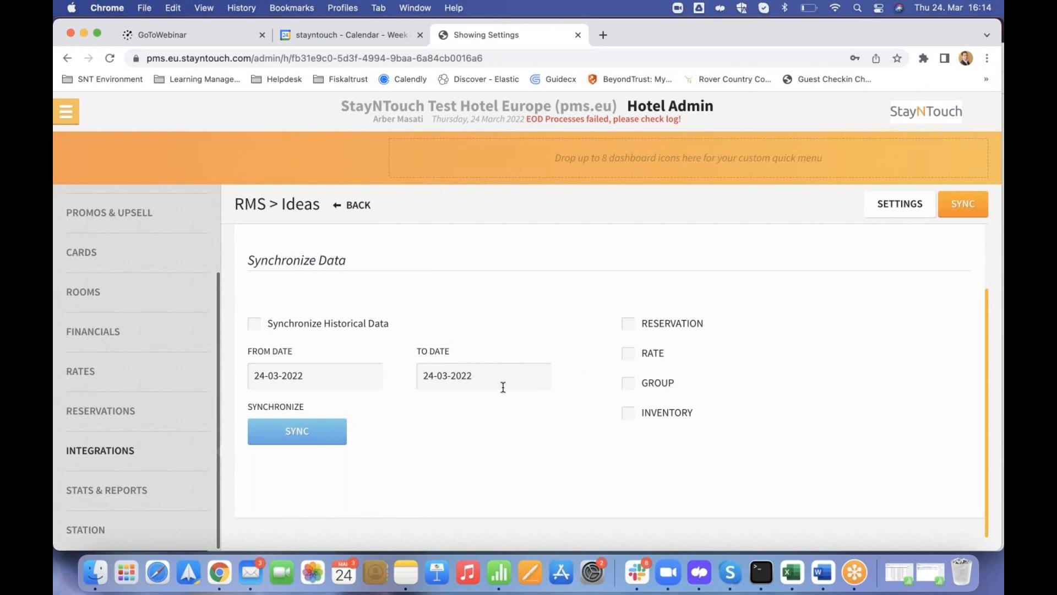
Select Inventory for synchronization and check which end dates can be chosen in March and April 2022.
click(628, 417)
click(428, 377)
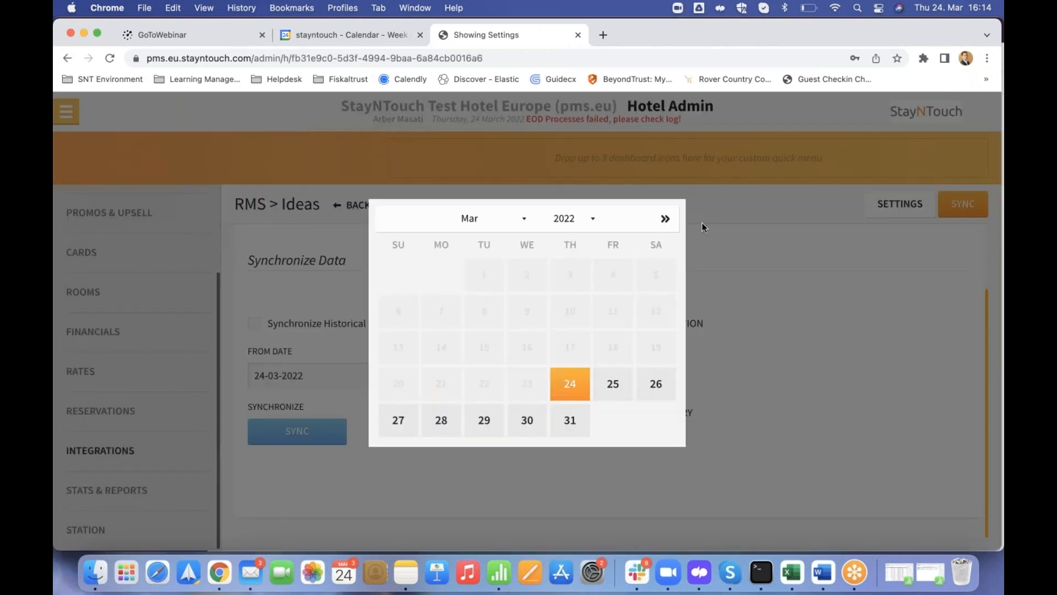
click(666, 220)
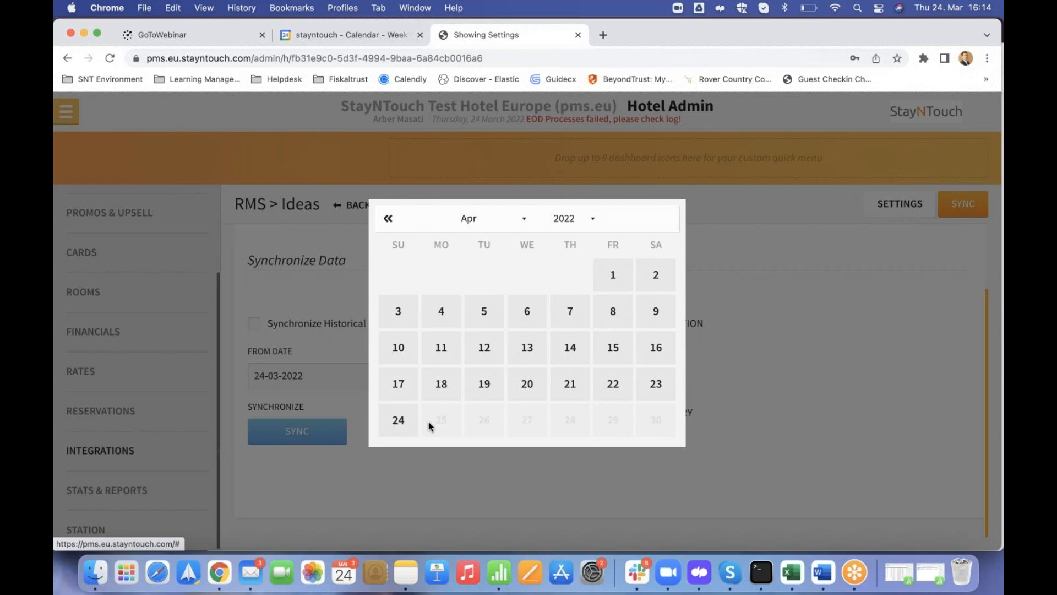
click(477, 461)
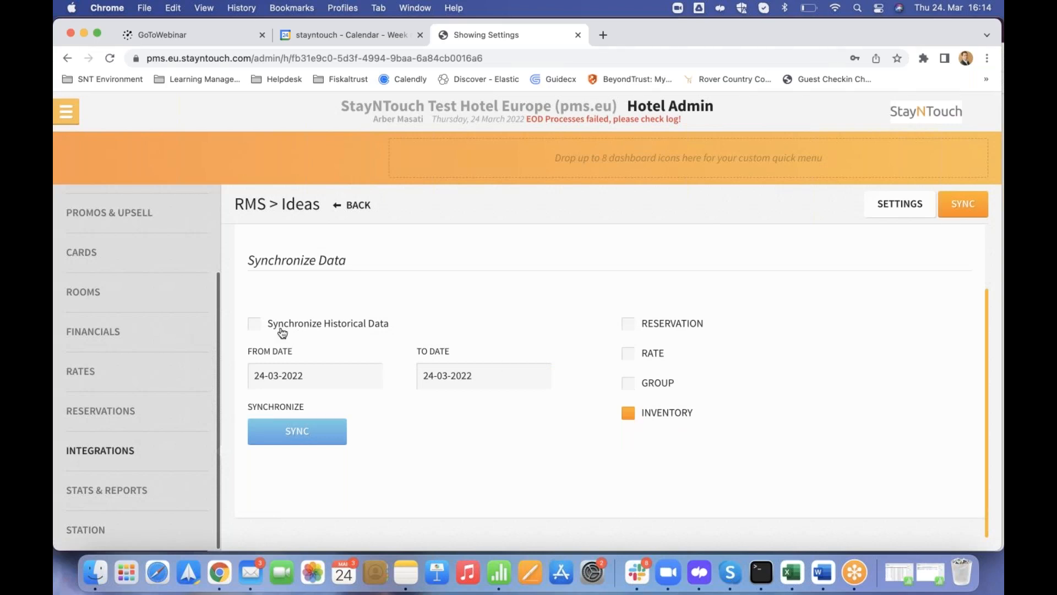
Try the historical data option with Inventory selected and dates from 01-02-2022 to 04-03-2022, and switch historical data off again.
click(259, 327)
click(346, 374)
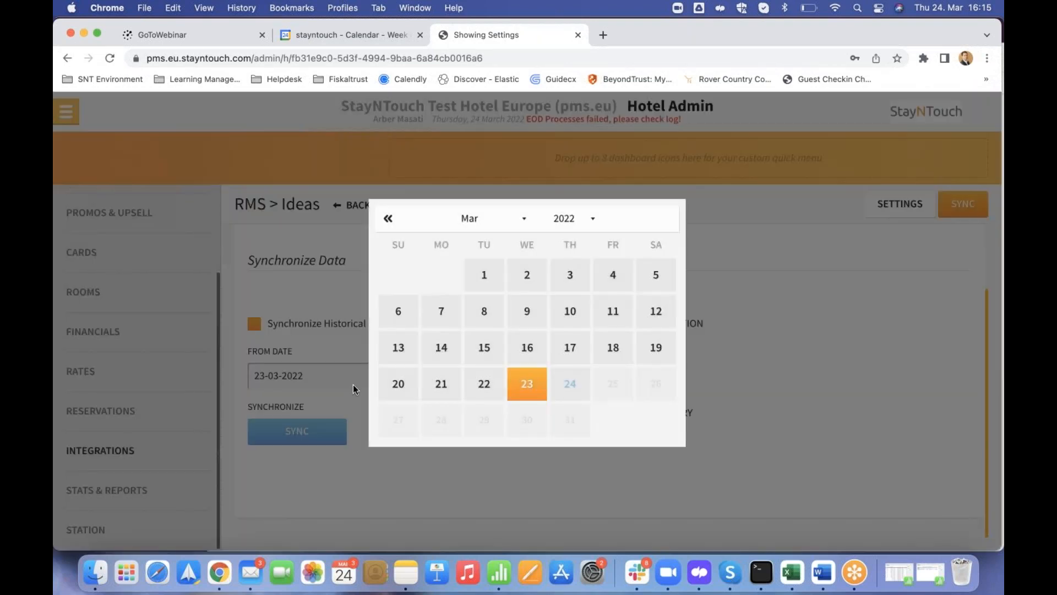
click(389, 218)
click(486, 276)
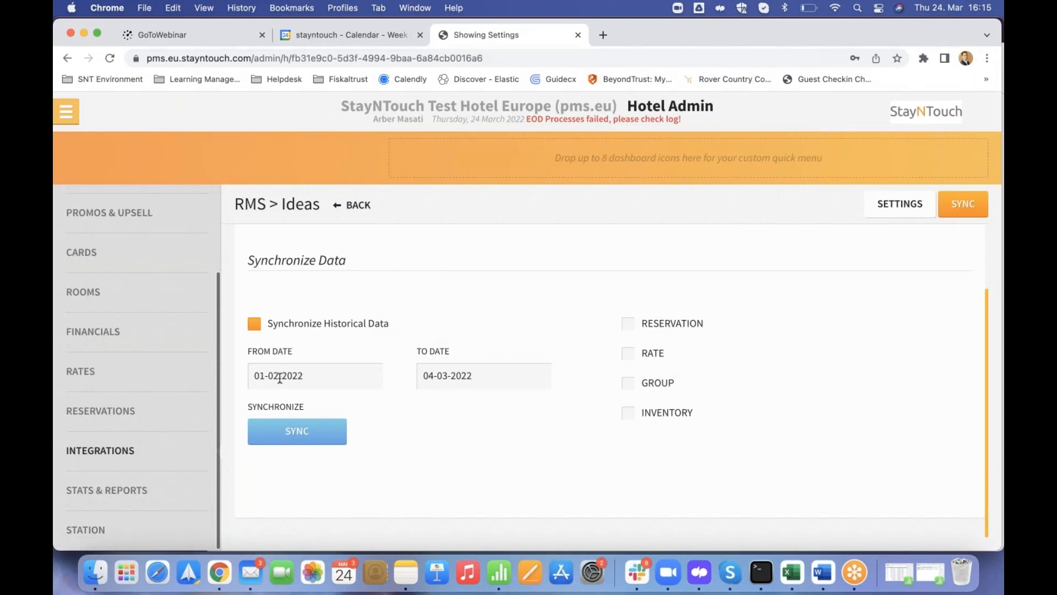
click(456, 377)
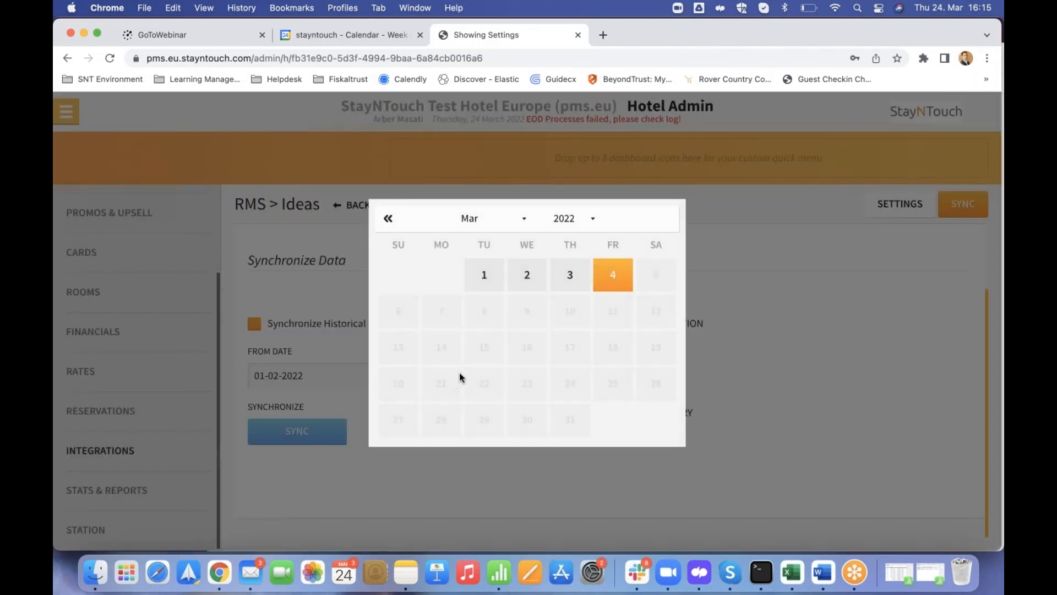
click(610, 279)
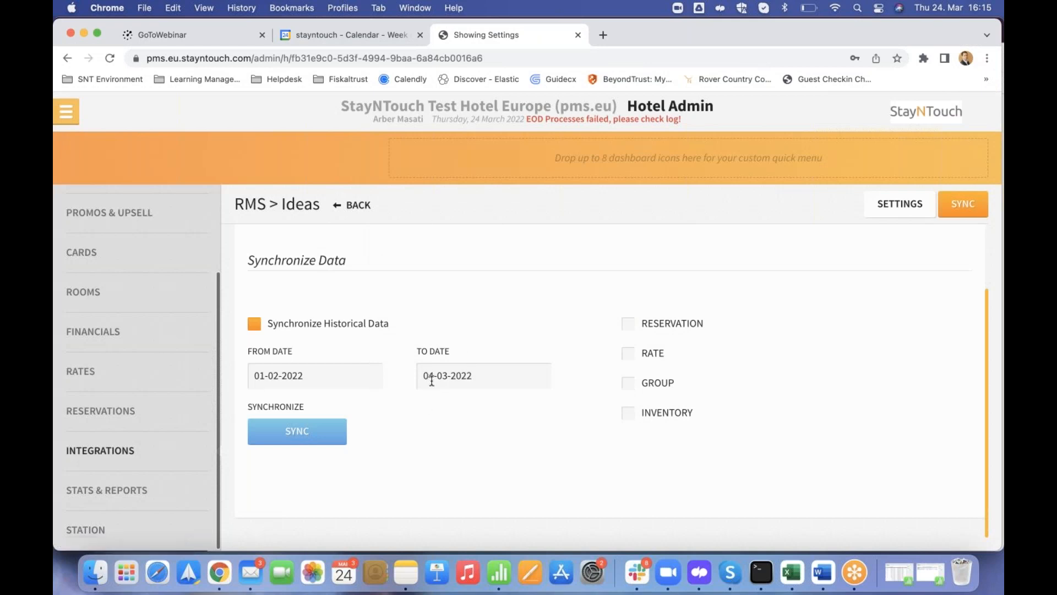
click(628, 417)
click(255, 324)
Synchronize the Inventory data with IDEAS from 24-03-2022 to 31-03-2022.
click(291, 373)
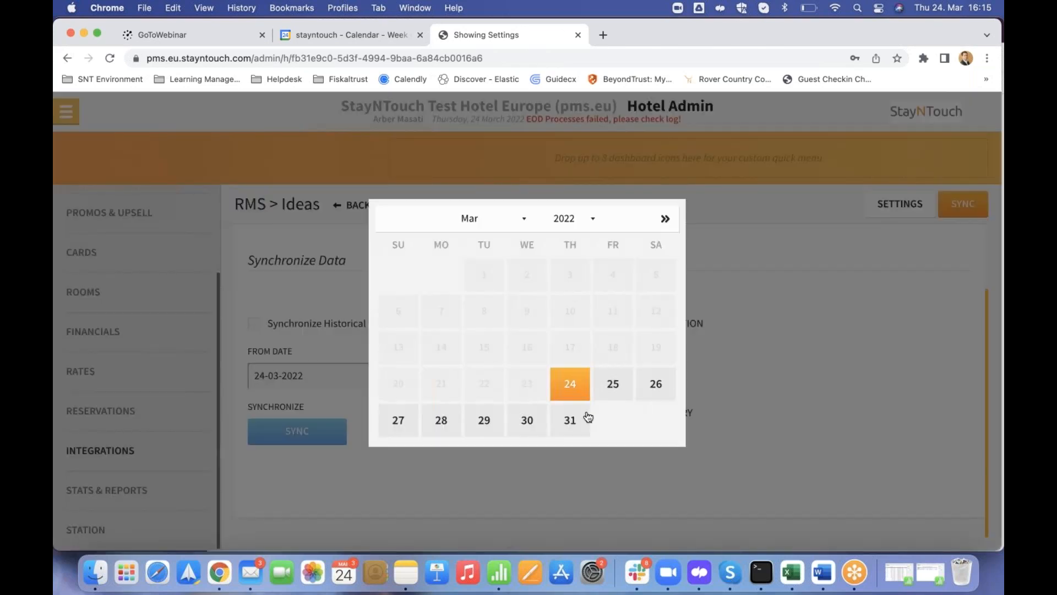
click(591, 460)
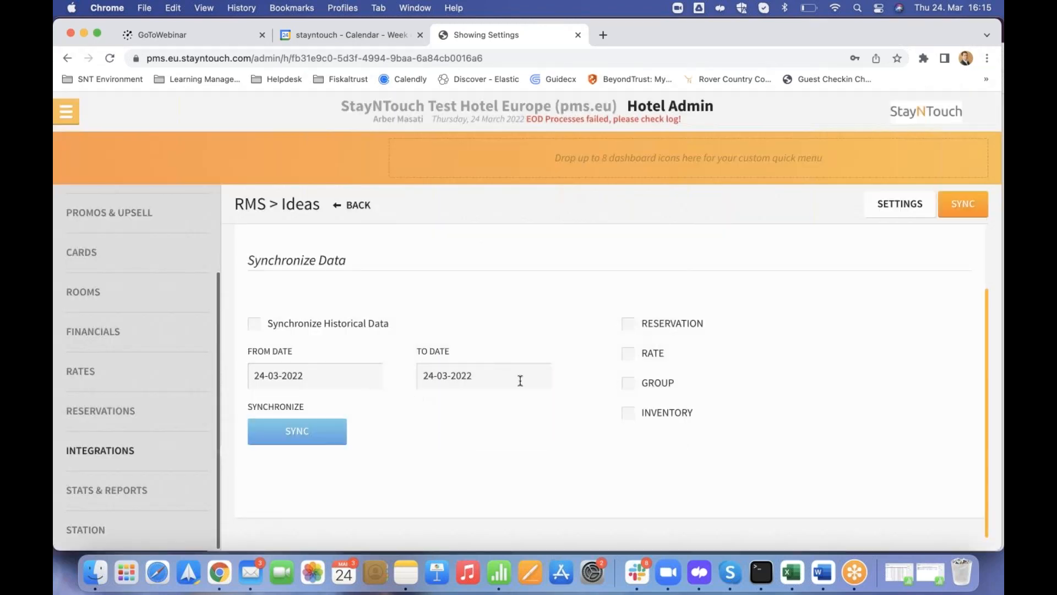
click(455, 375)
click(574, 430)
click(628, 417)
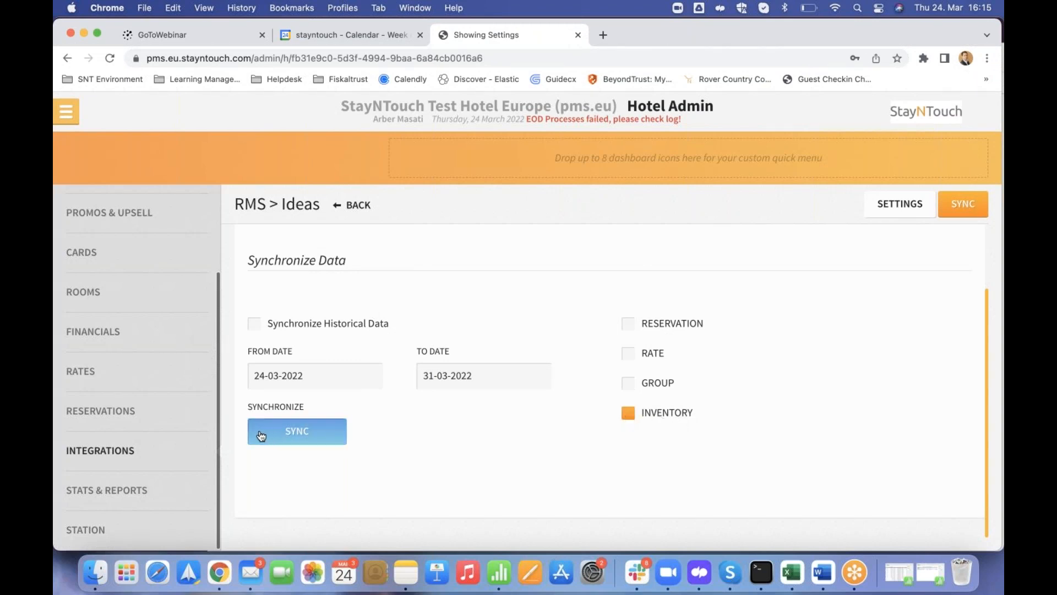
click(314, 438)
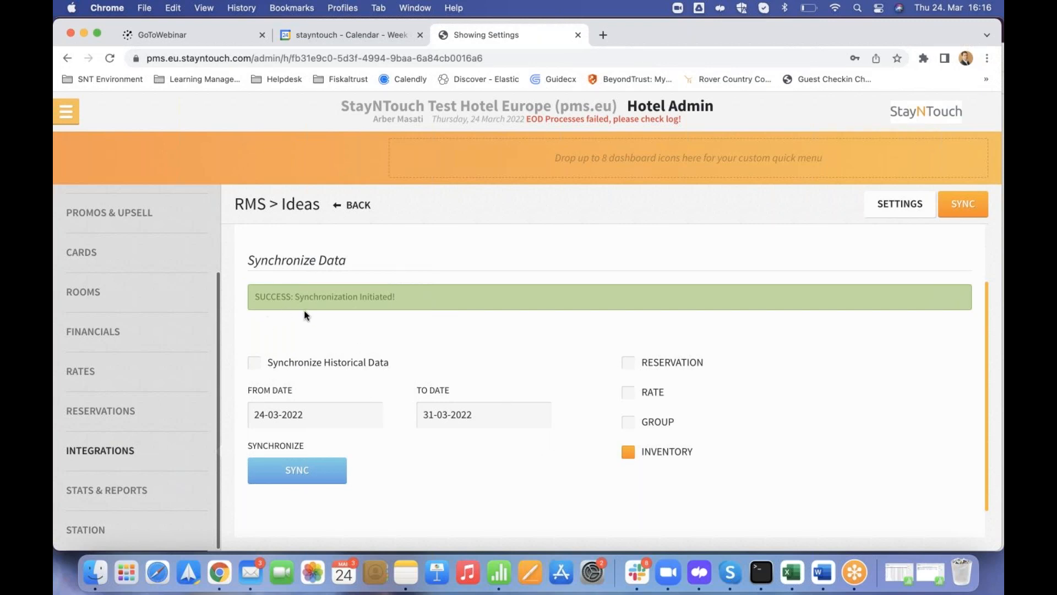
Try to run the same Inventory synchronization again, and return to the list of revenue management integrations.
click(287, 480)
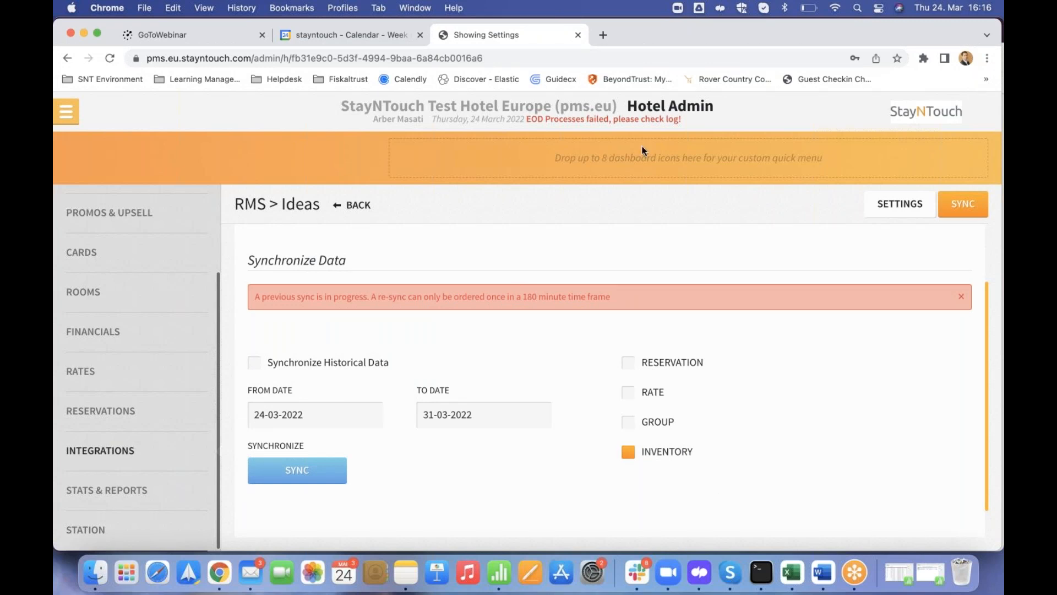
click(359, 206)
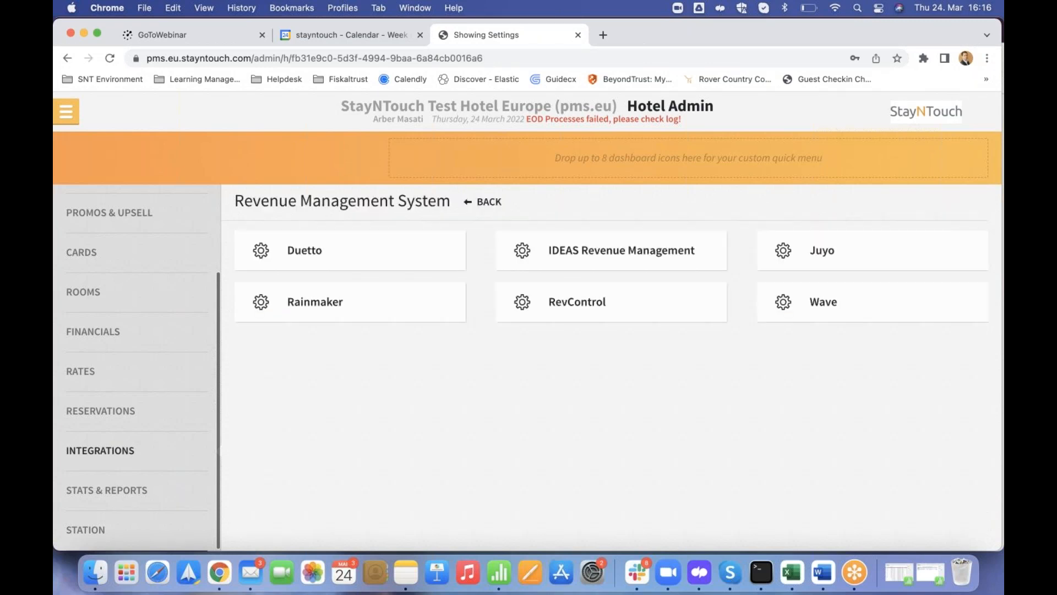
click(70, 114)
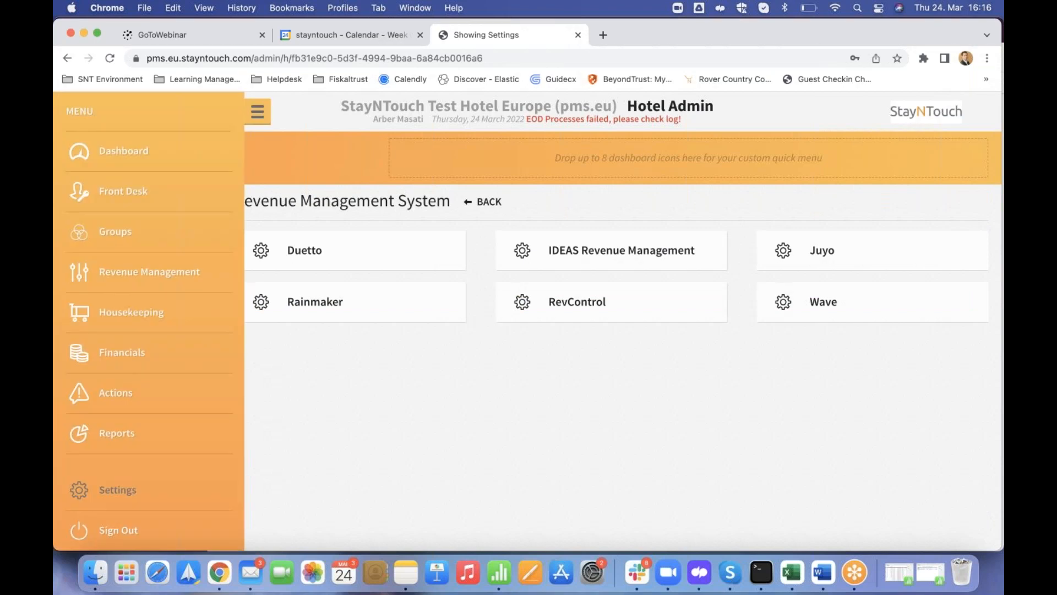
Open the Best Available Rate for editing from the rates in the hotel settings.
click(111, 151)
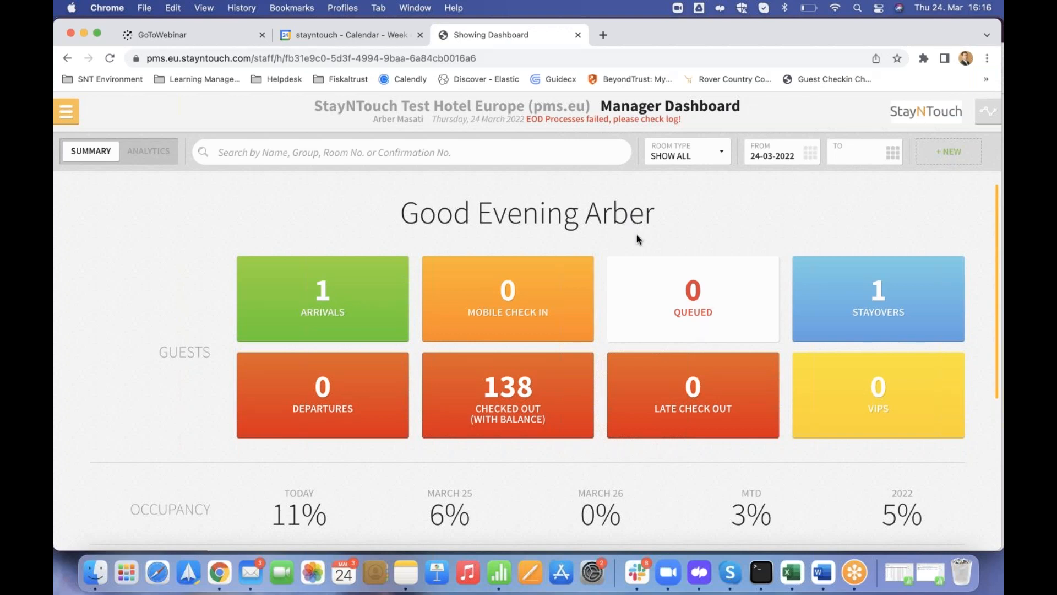
click(66, 112)
click(105, 492)
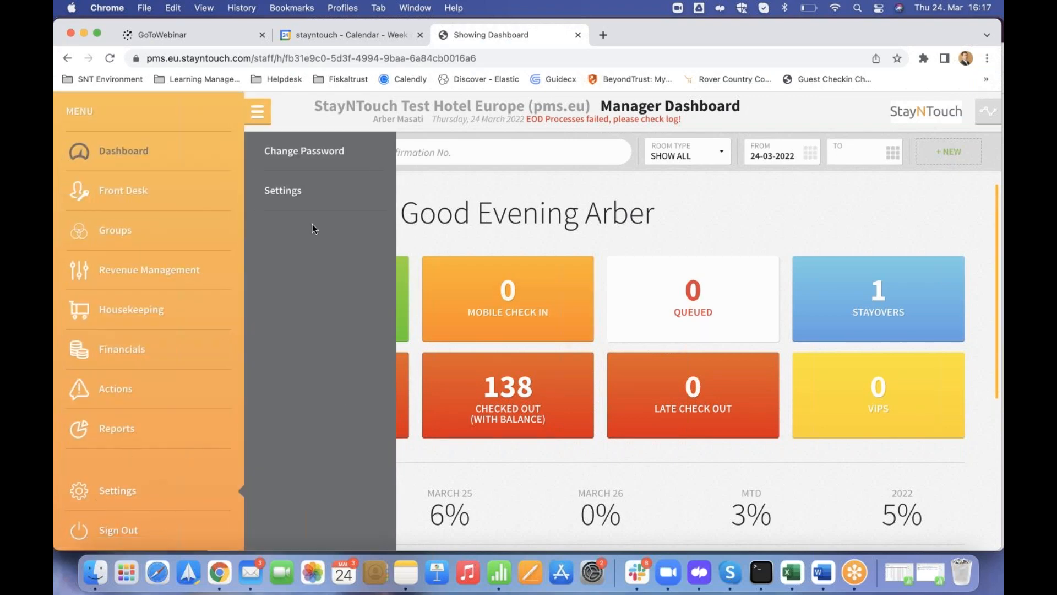
click(283, 191)
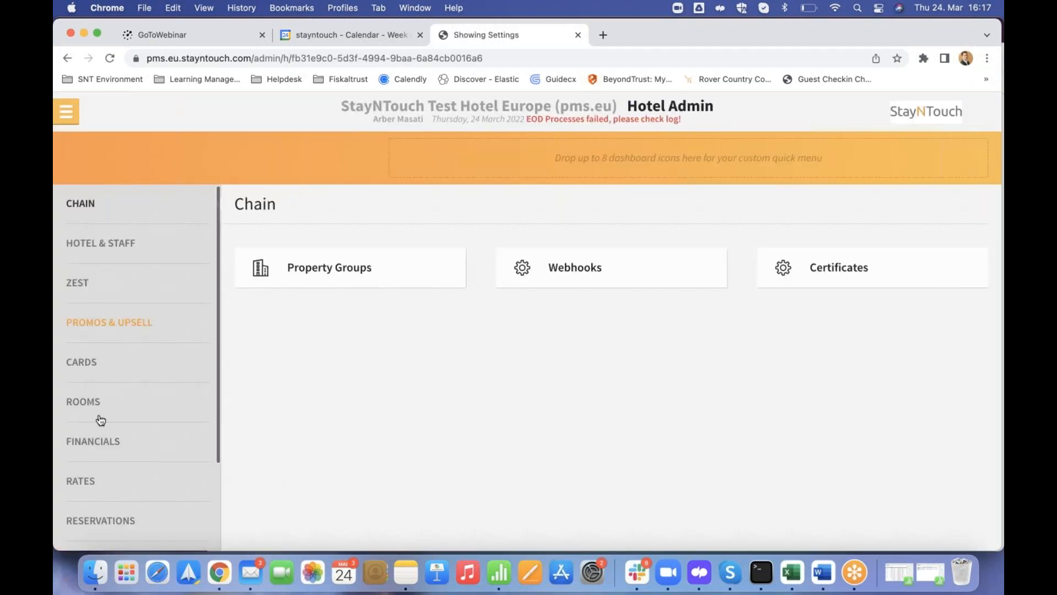
click(110, 483)
click(362, 272)
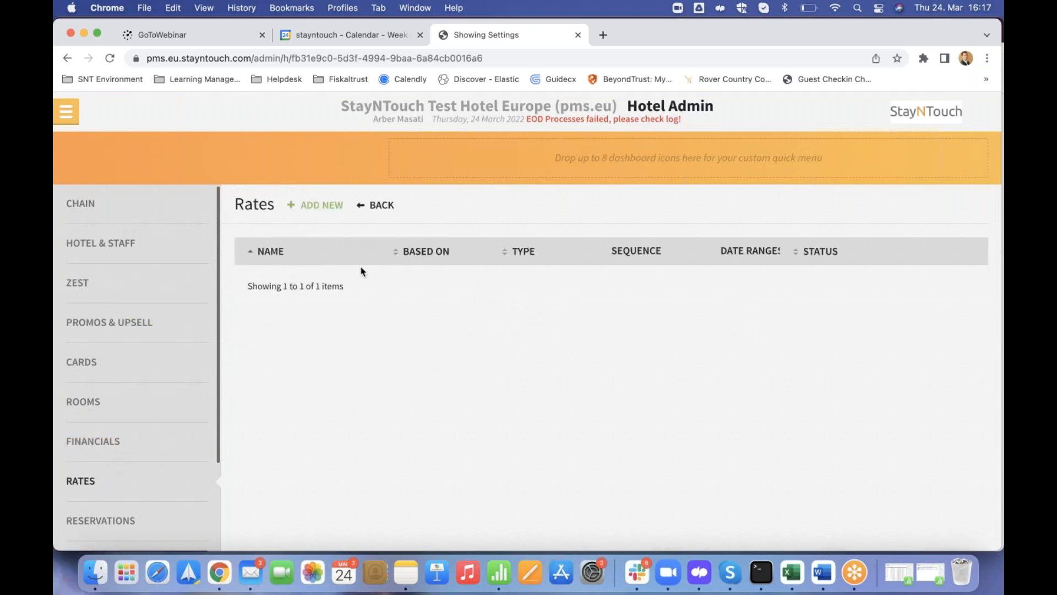
click(286, 499)
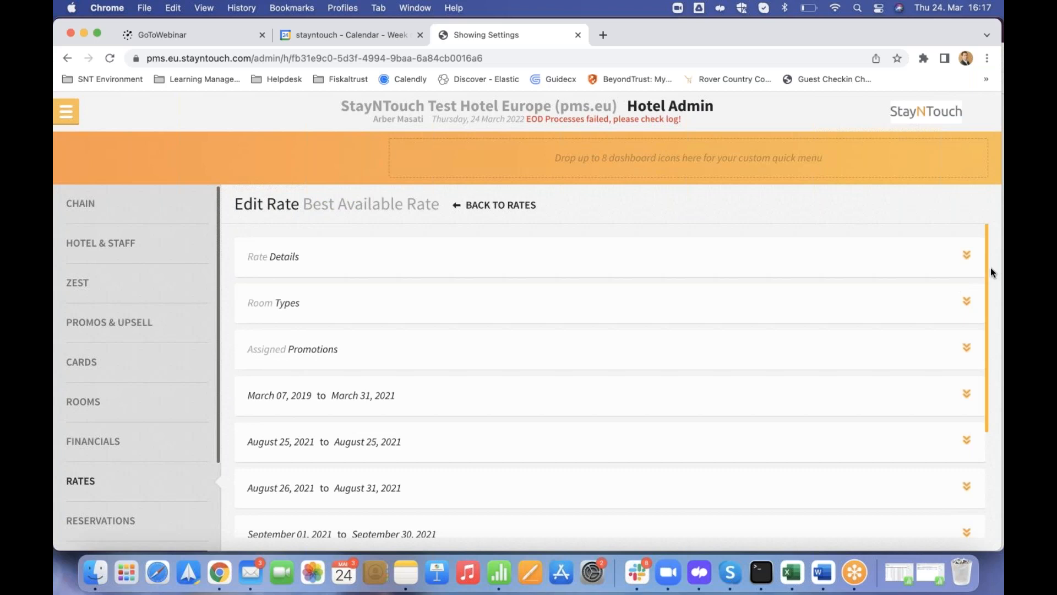
Try to clear the booking origin in the additional details of the Best Available Rate.
click(466, 257)
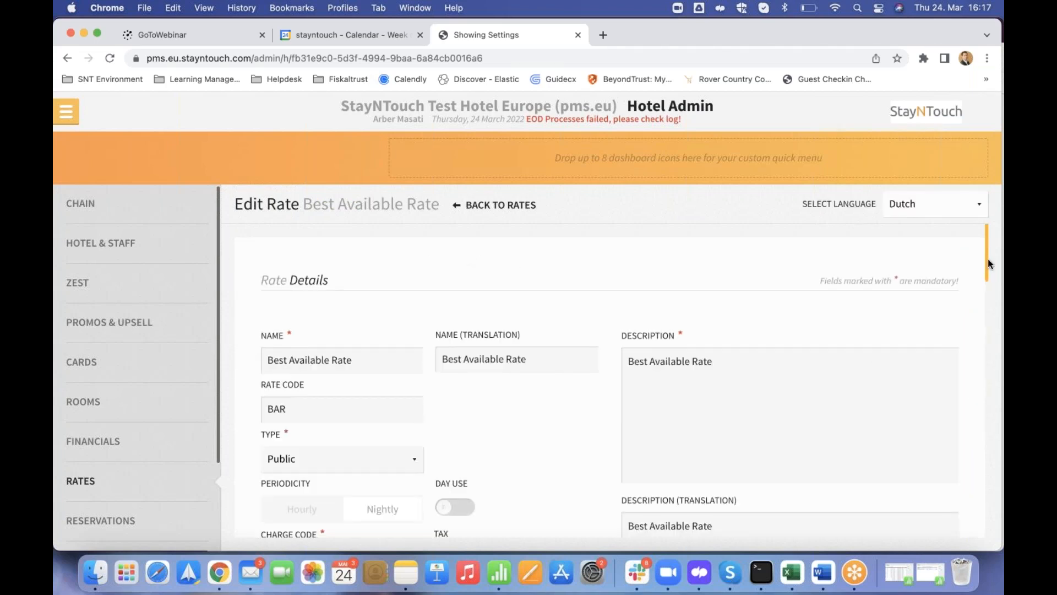
drag(987, 261, 983, 388)
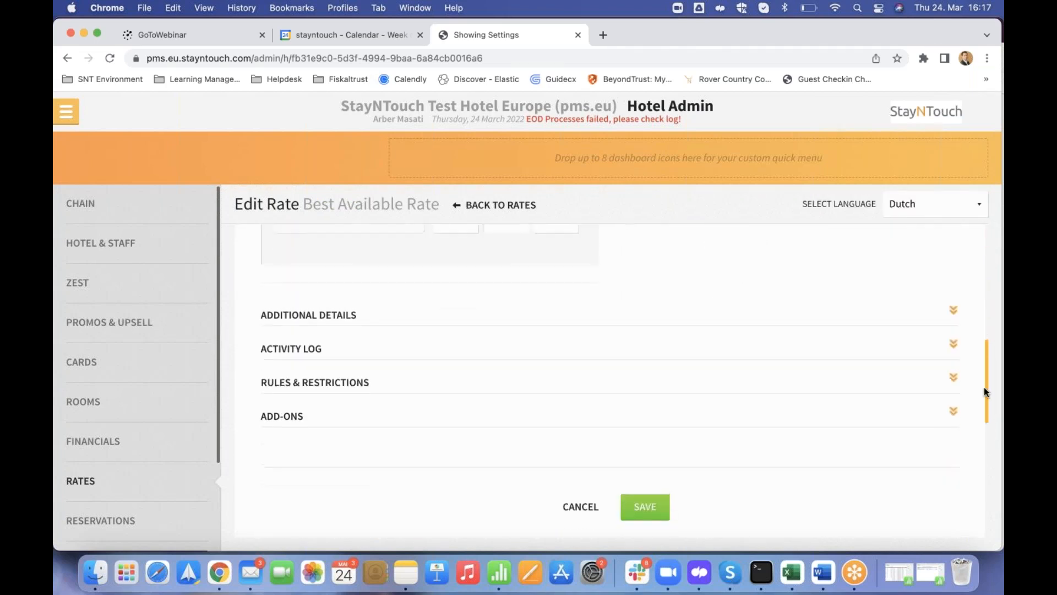
click(321, 317)
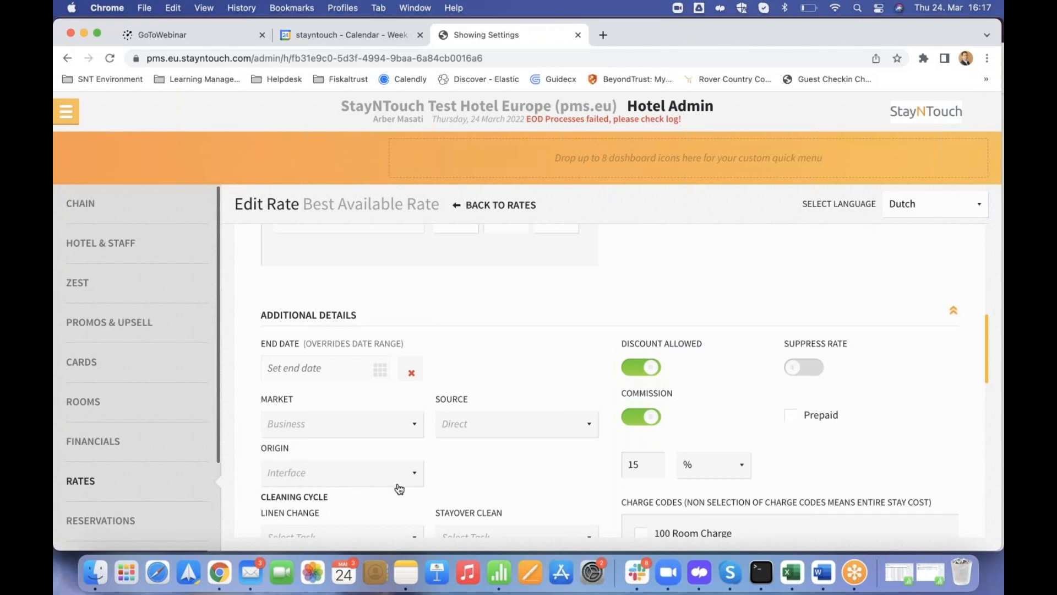
click(417, 477)
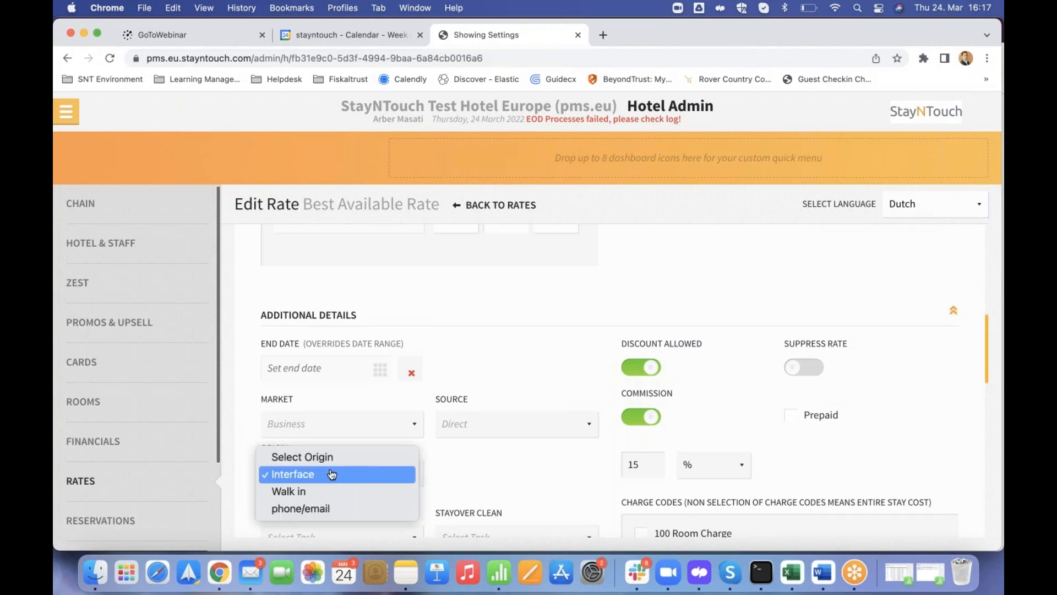
click(290, 466)
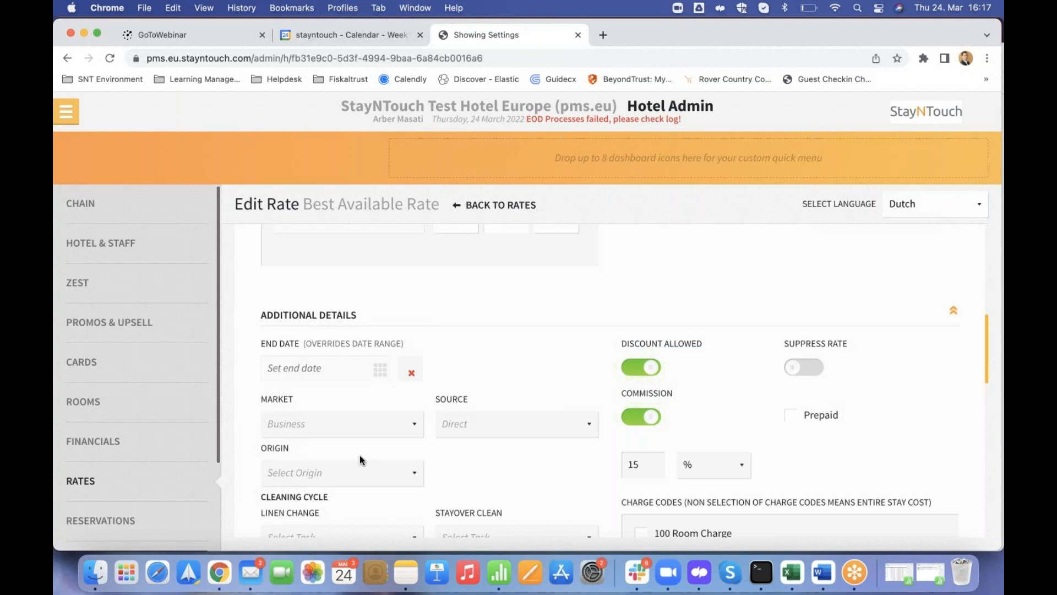
Open the SiteMinder configuration among the central reservation system integrations.
scroll(131, 410, down, 3)
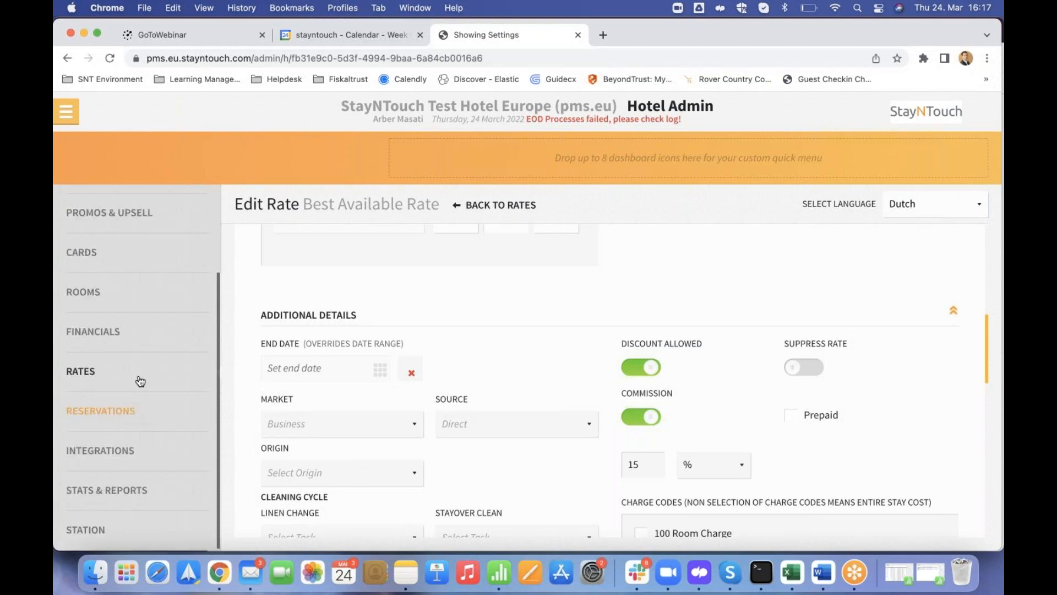
click(103, 458)
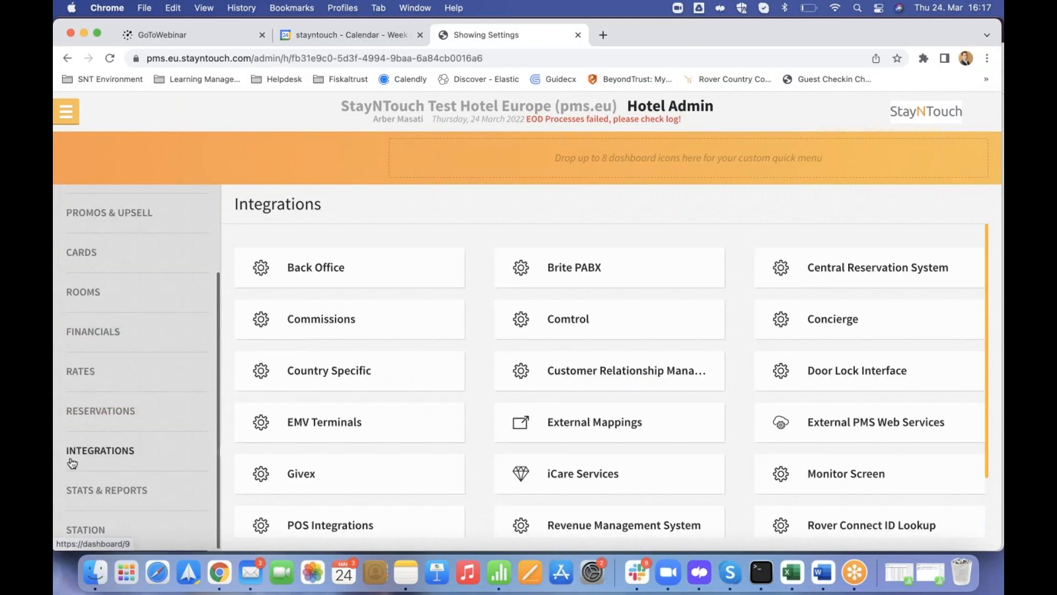
click(886, 277)
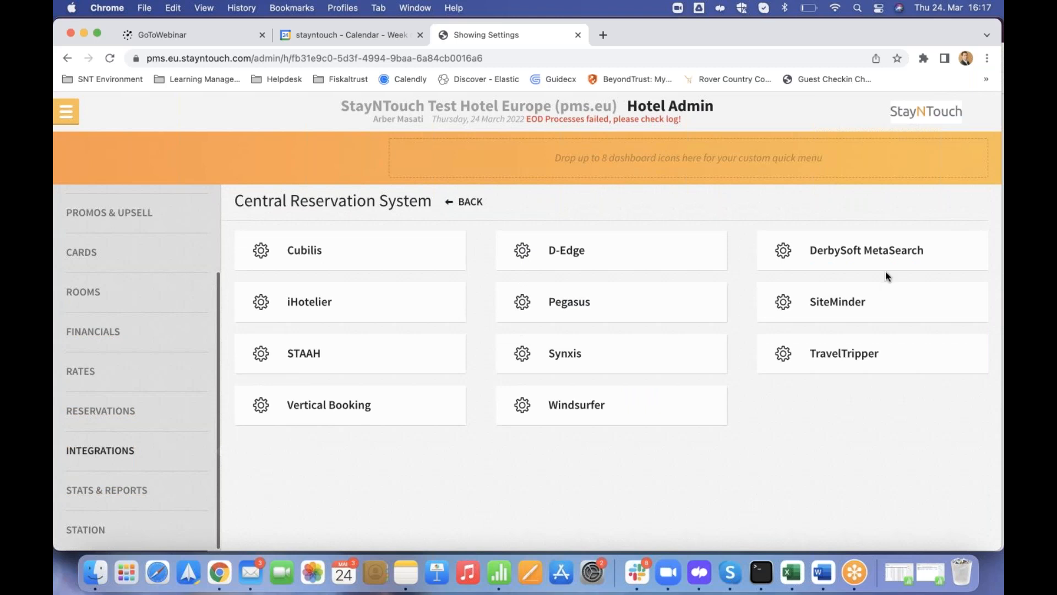
click(830, 308)
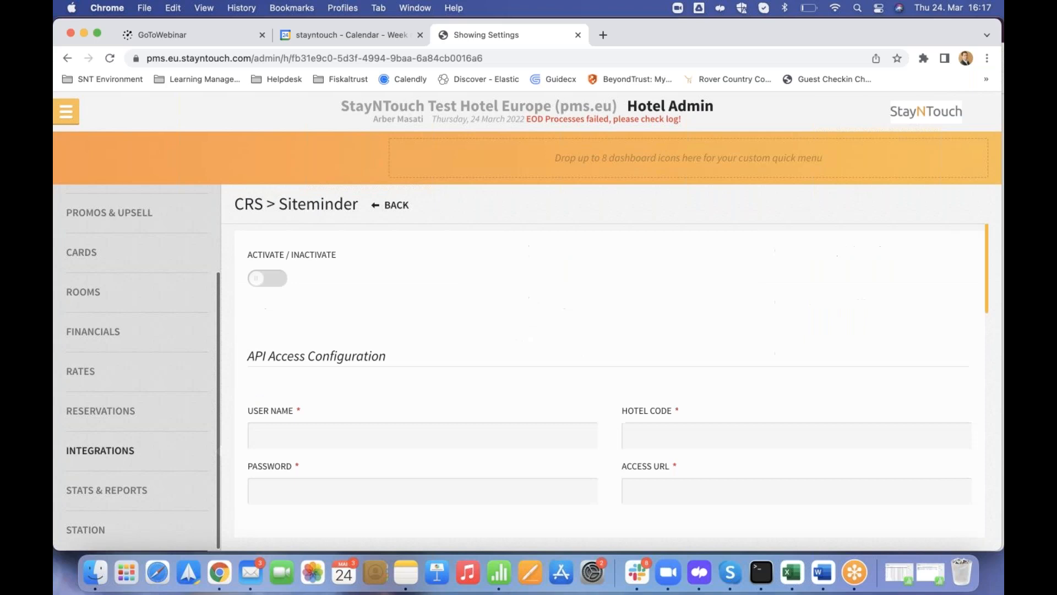
Try activating SiteMinder with Interface as the default booking origin, and return to the central reservation systems without saving.
click(276, 278)
drag(985, 244, 983, 452)
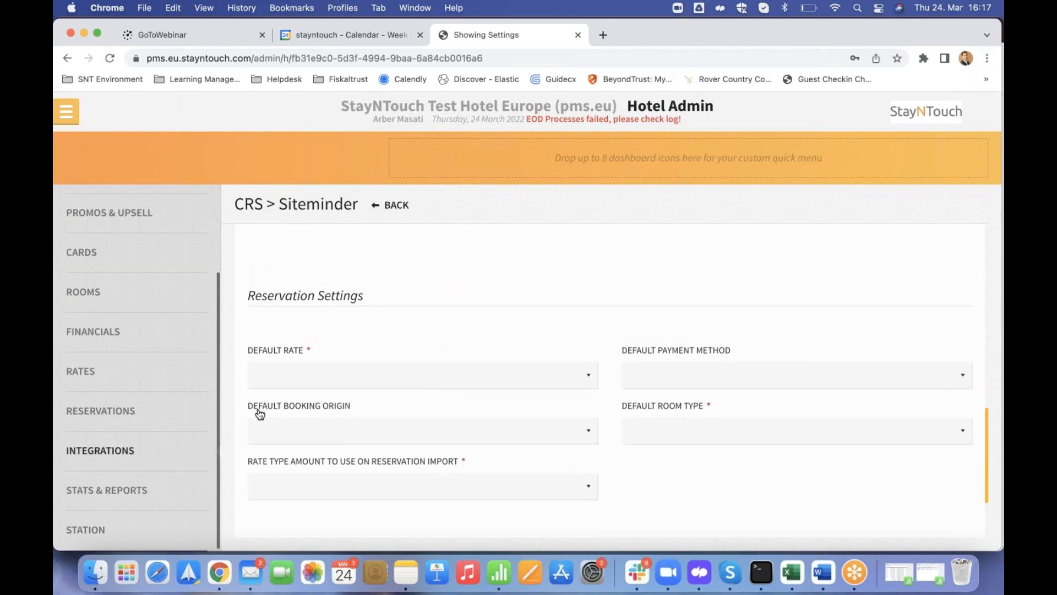
click(591, 437)
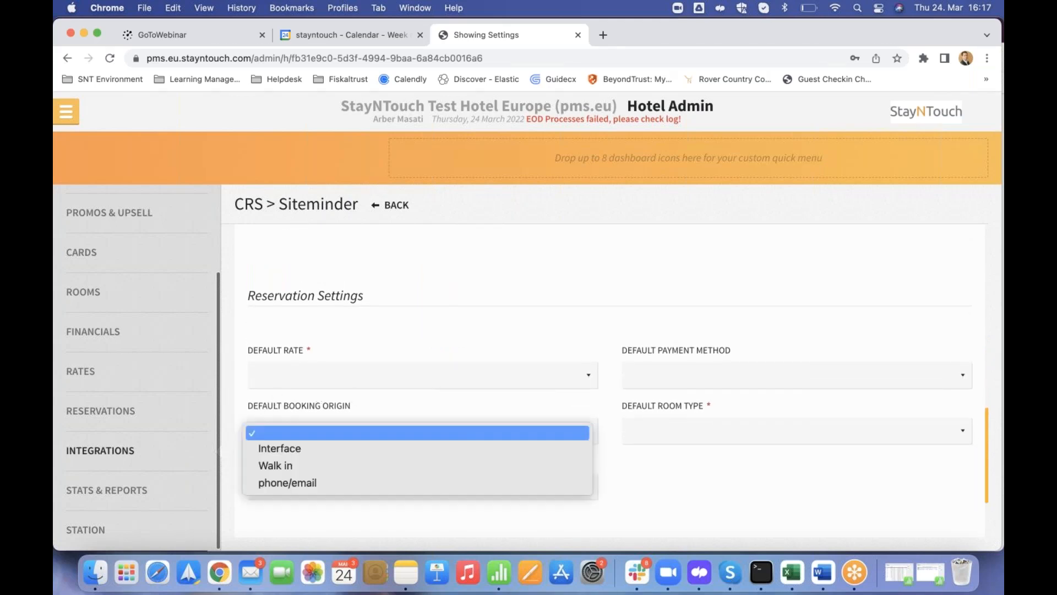
click(407, 448)
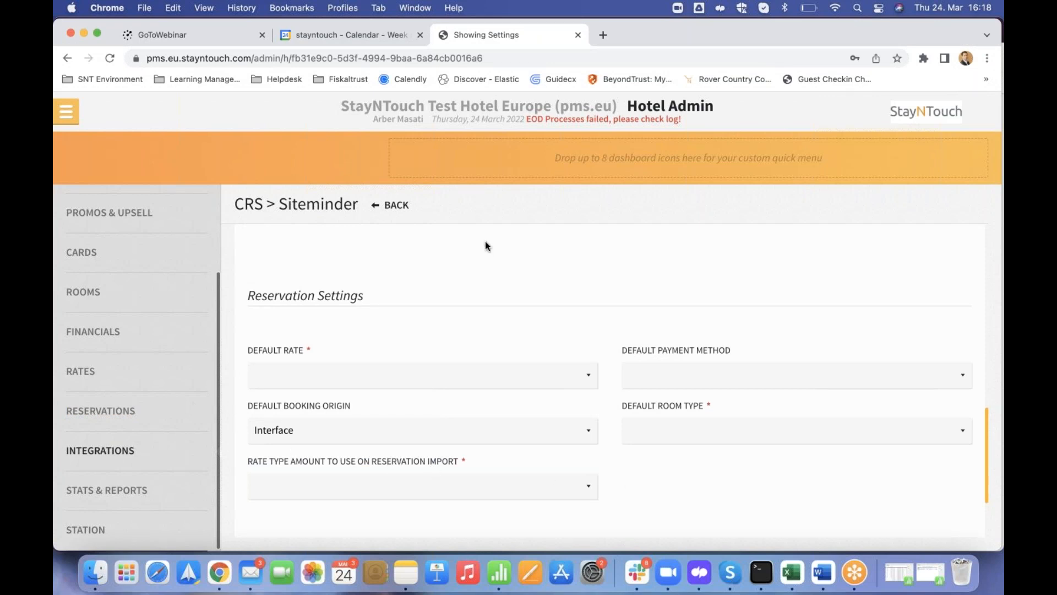
click(405, 206)
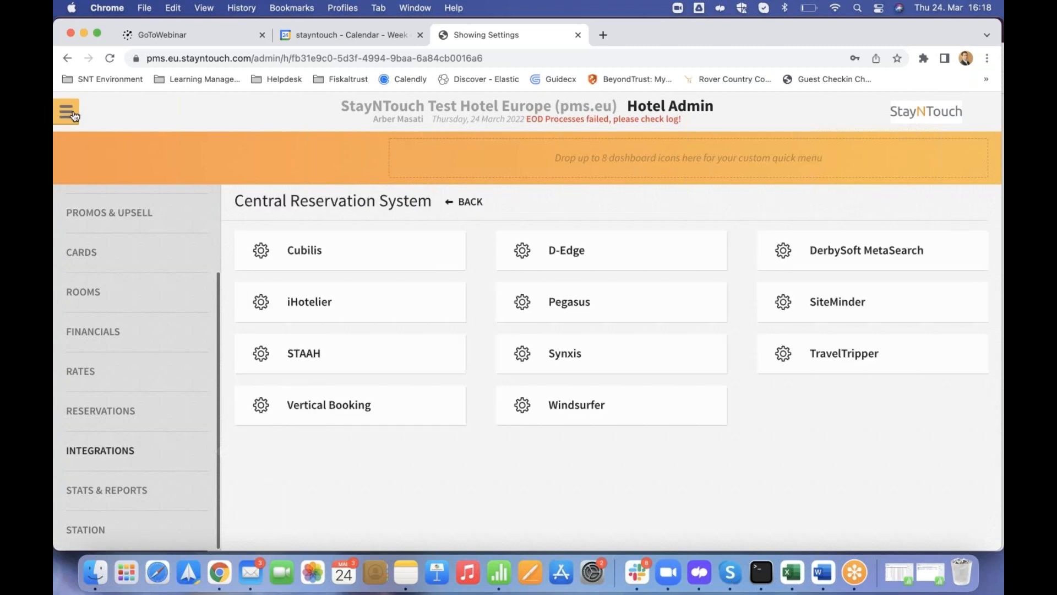
Return to the dashboard and open the Actions Manager.
click(78, 110)
click(146, 154)
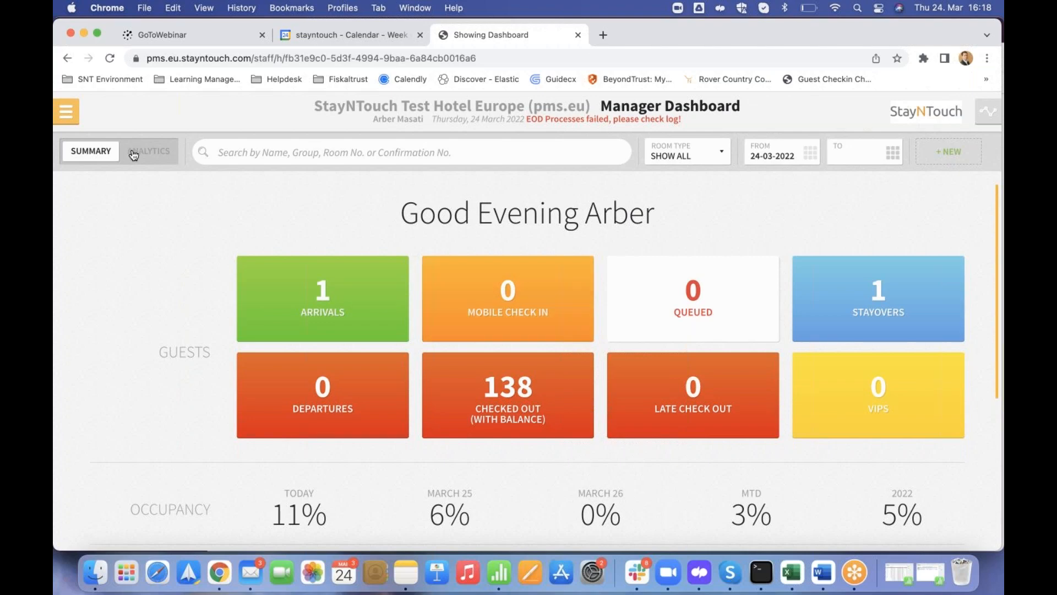
click(66, 112)
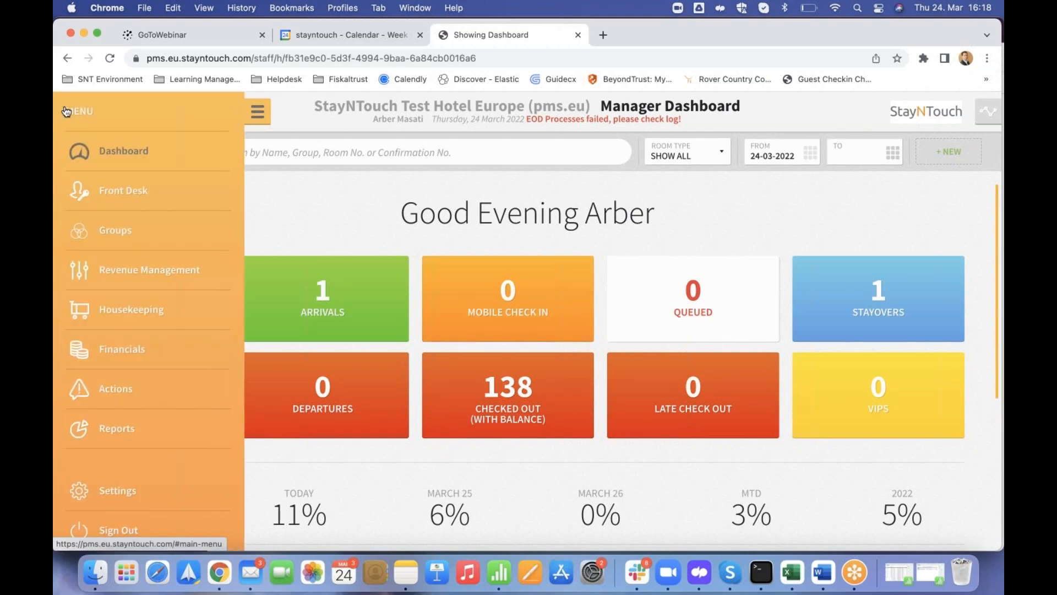
click(131, 391)
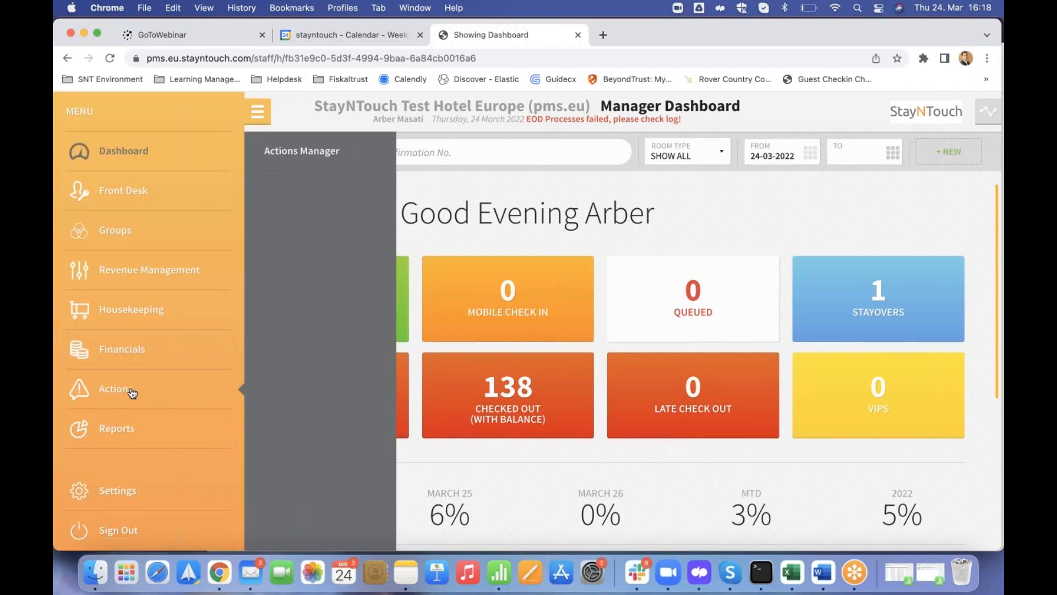
click(309, 156)
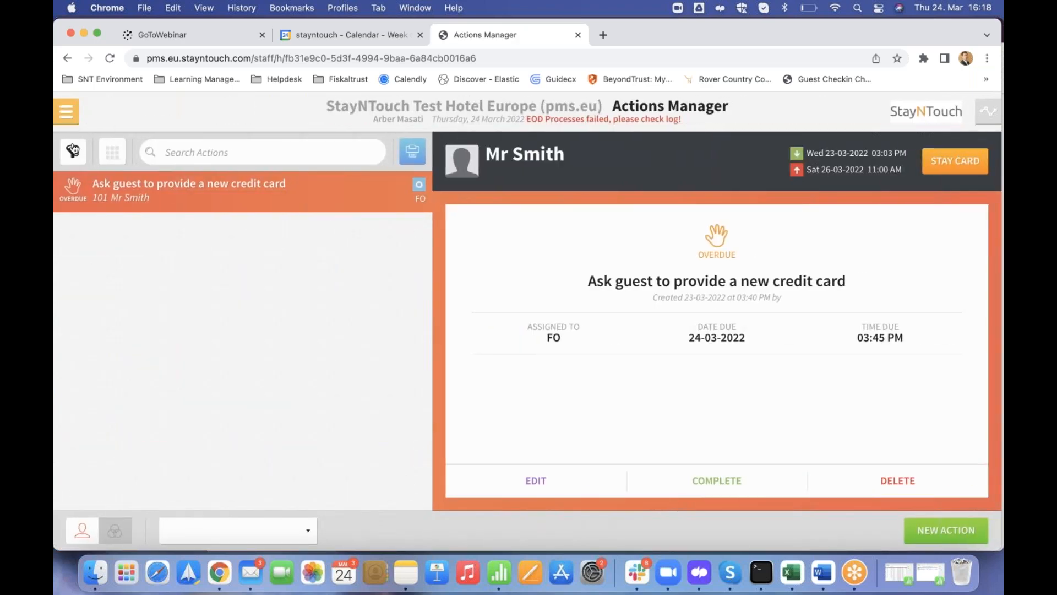
Filter the guest actions to the reservation statuses Checked In, No Show and Due In, and review the selection.
click(73, 153)
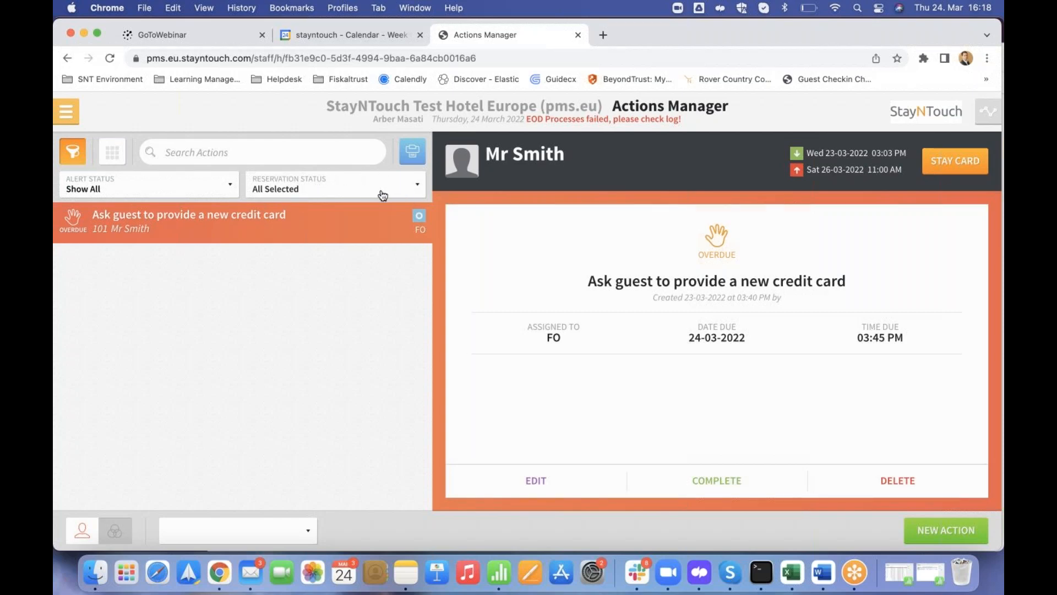
click(414, 190)
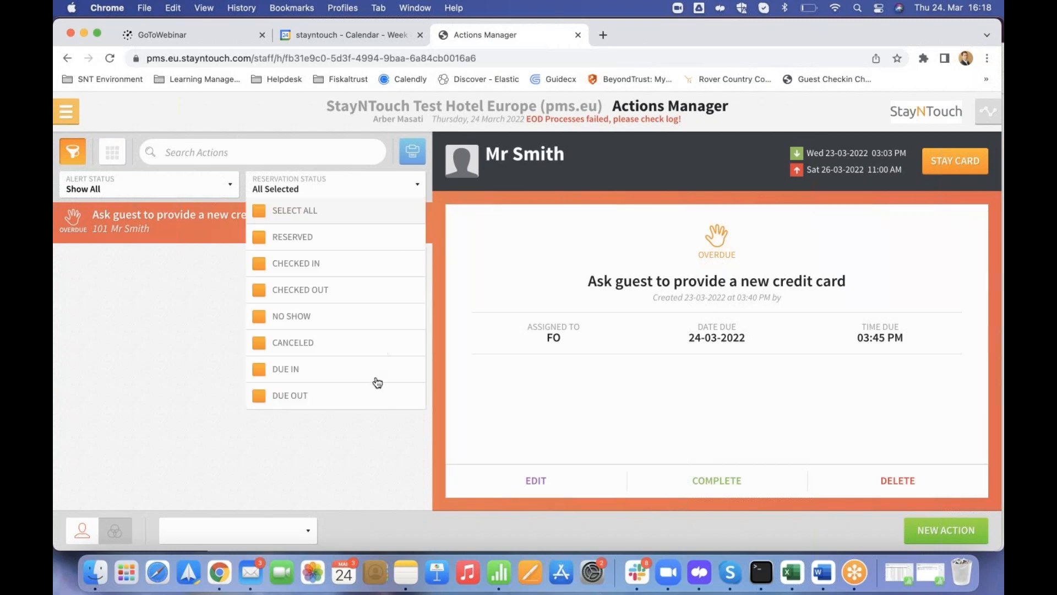
click(259, 238)
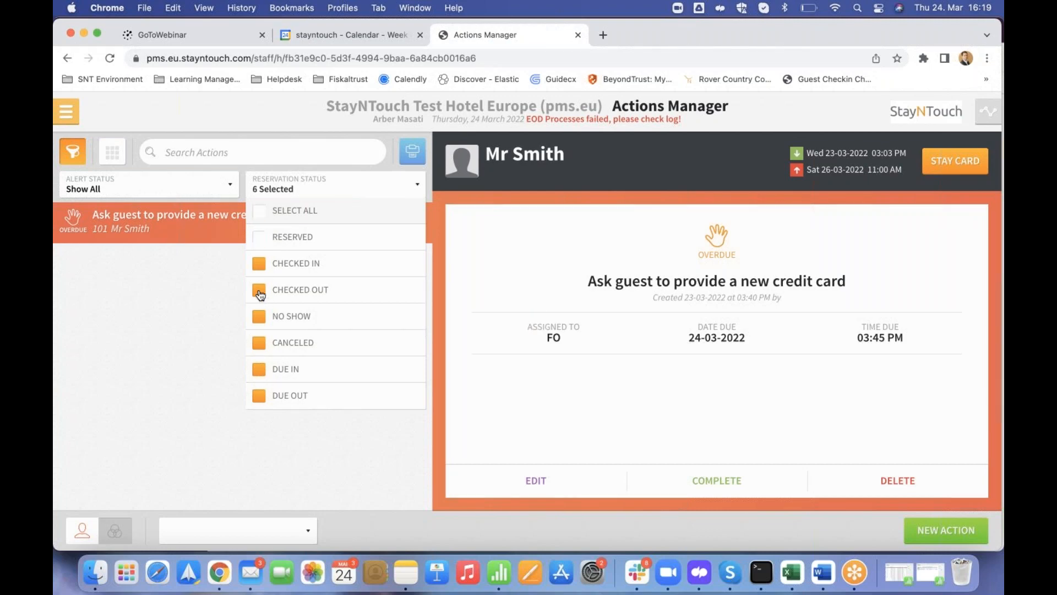
click(260, 292)
click(259, 349)
click(259, 396)
click(207, 284)
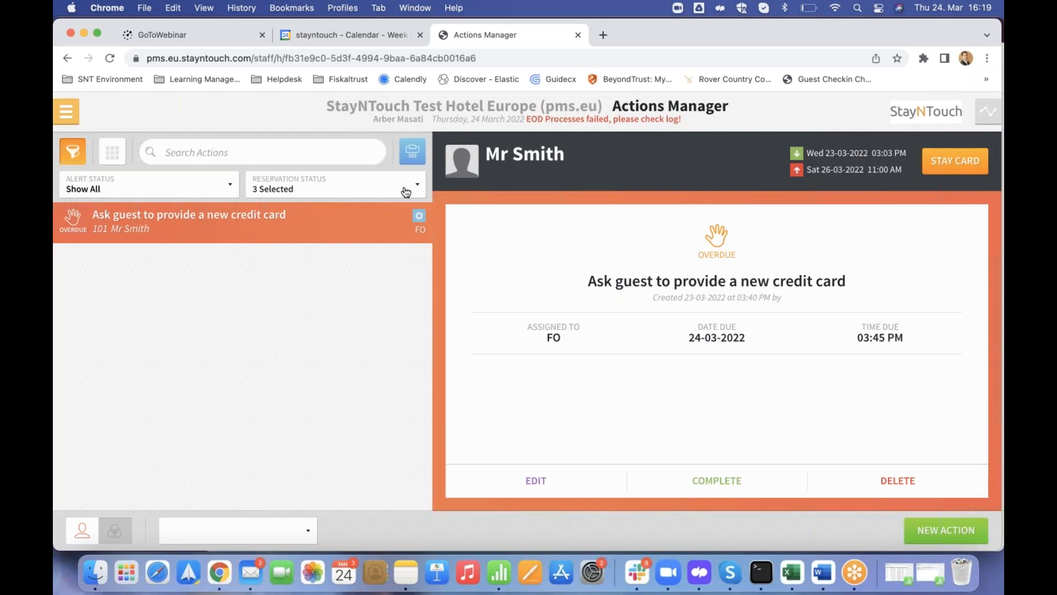
click(406, 191)
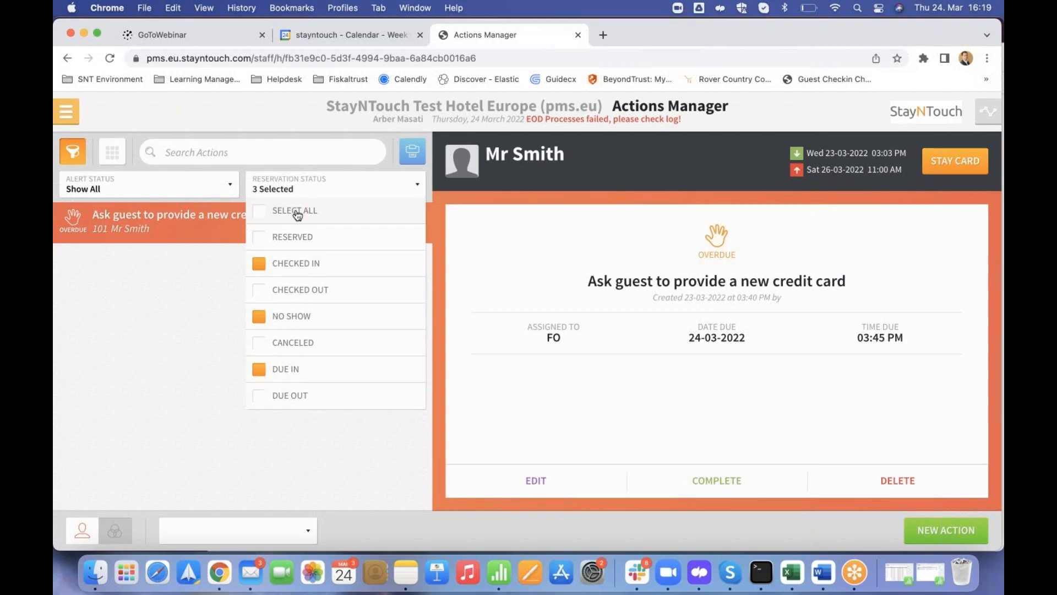
click(388, 190)
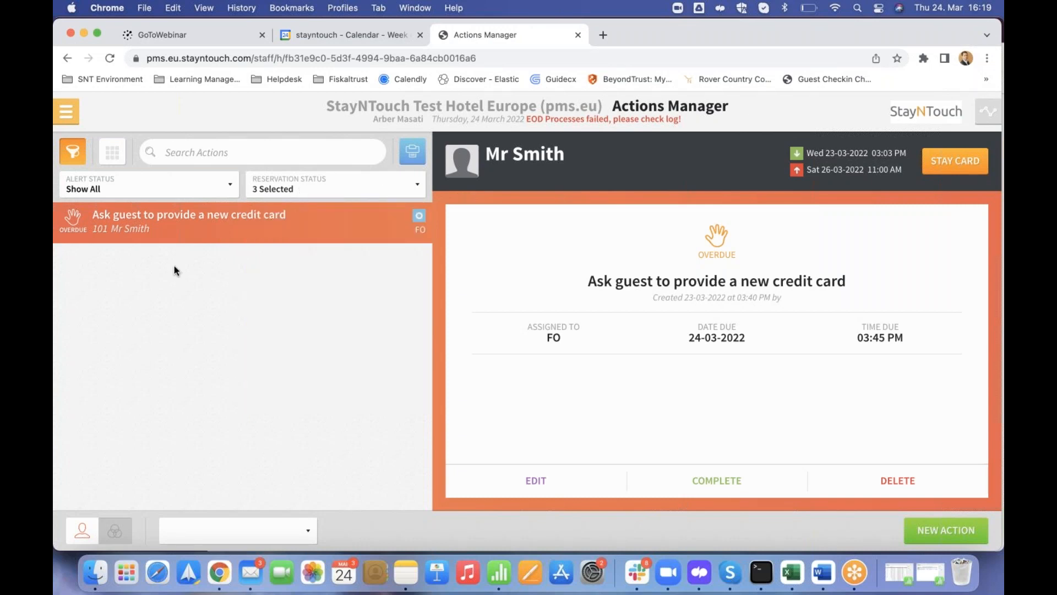
Switch to the group actions and exclude the Definite and Tentative hold statuses from the filter.
click(114, 532)
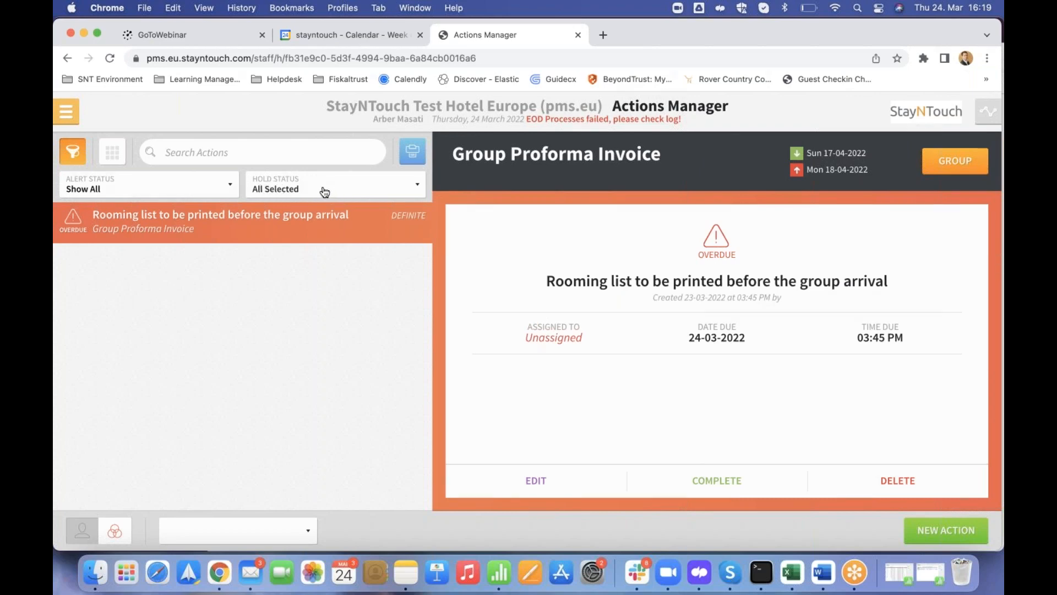
click(418, 188)
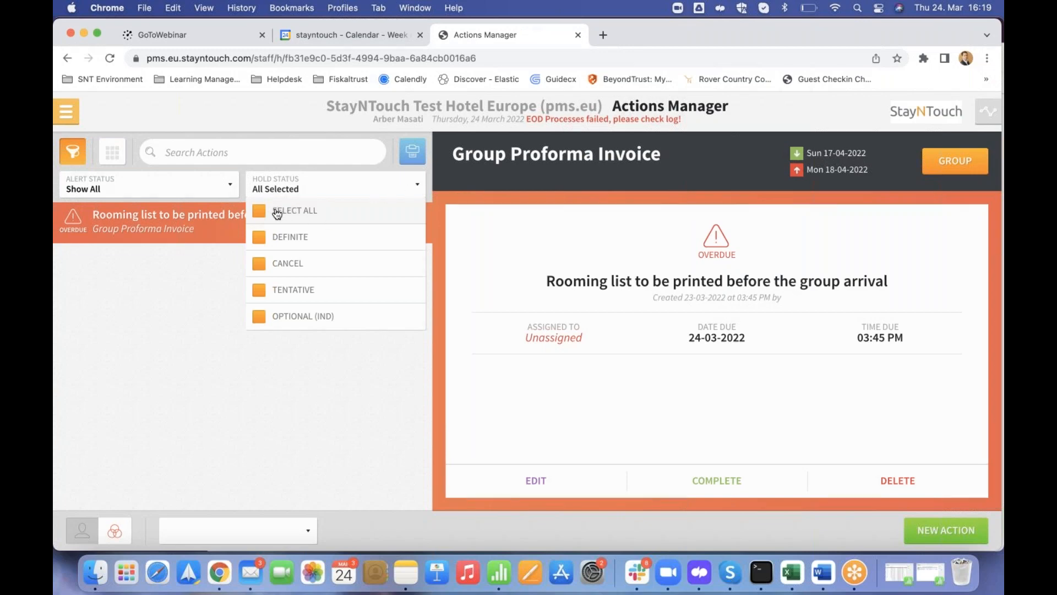
click(295, 240)
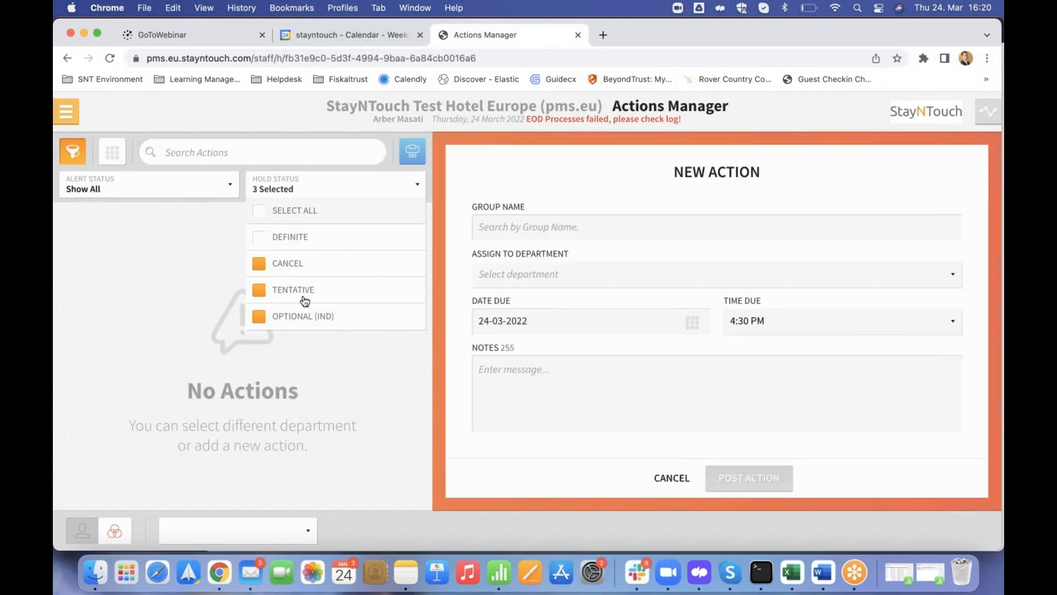
click(296, 295)
Open the configuration of a new Action Manager report.
click(68, 115)
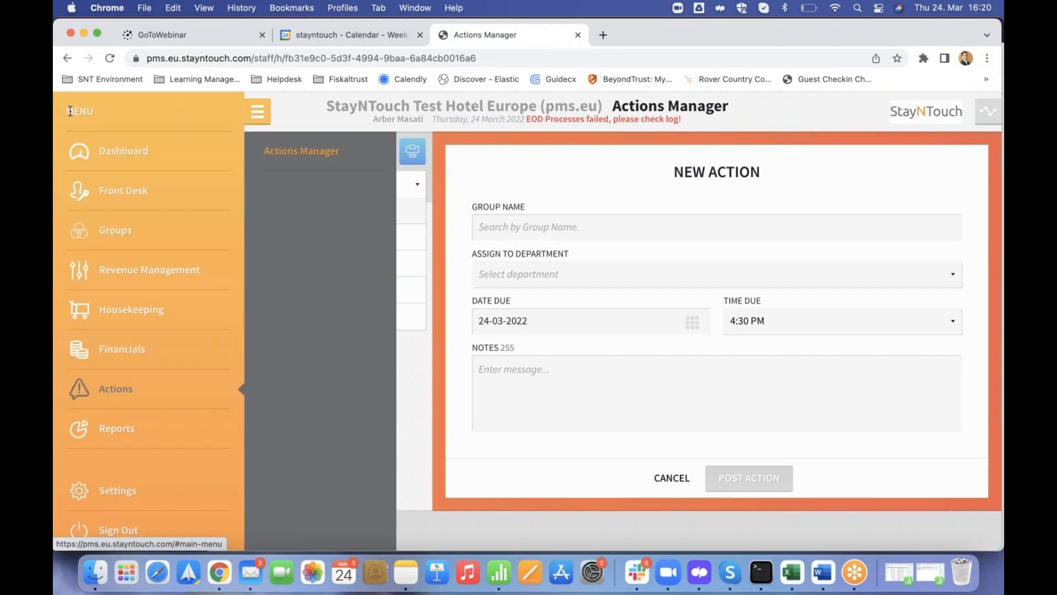
click(127, 429)
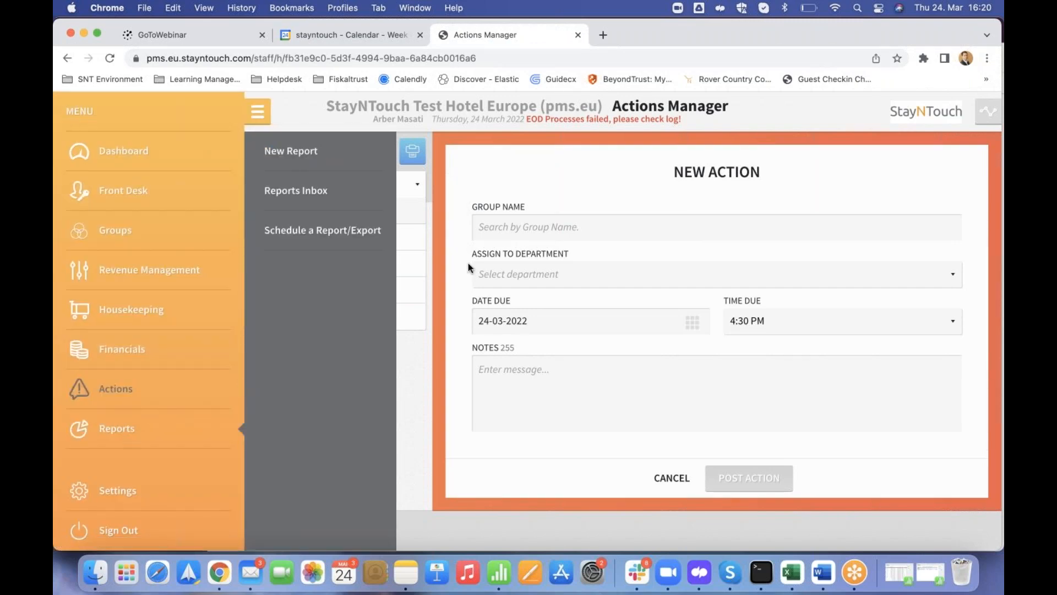
click(296, 155)
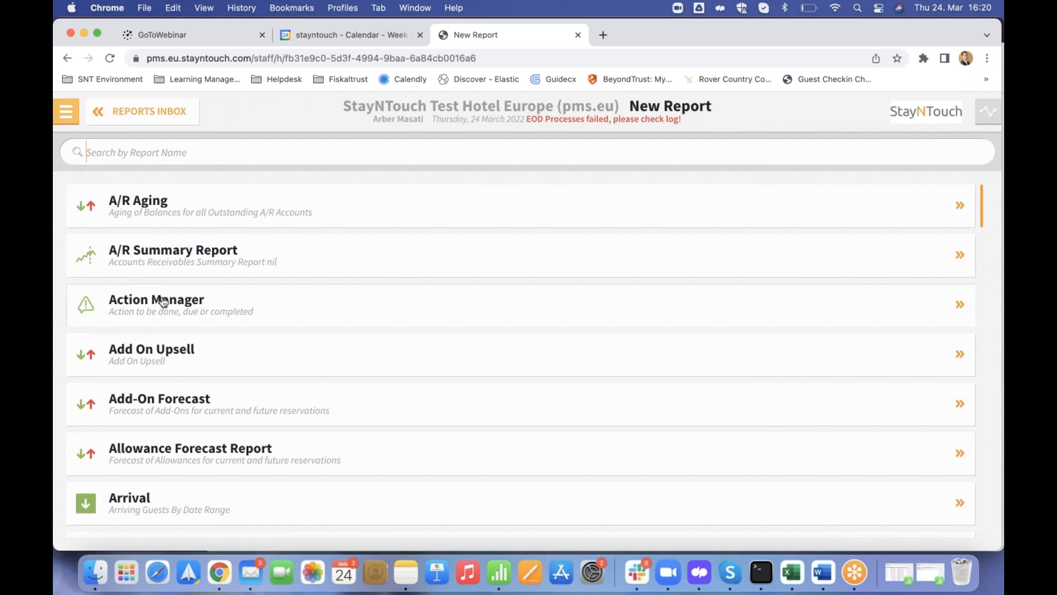
click(195, 300)
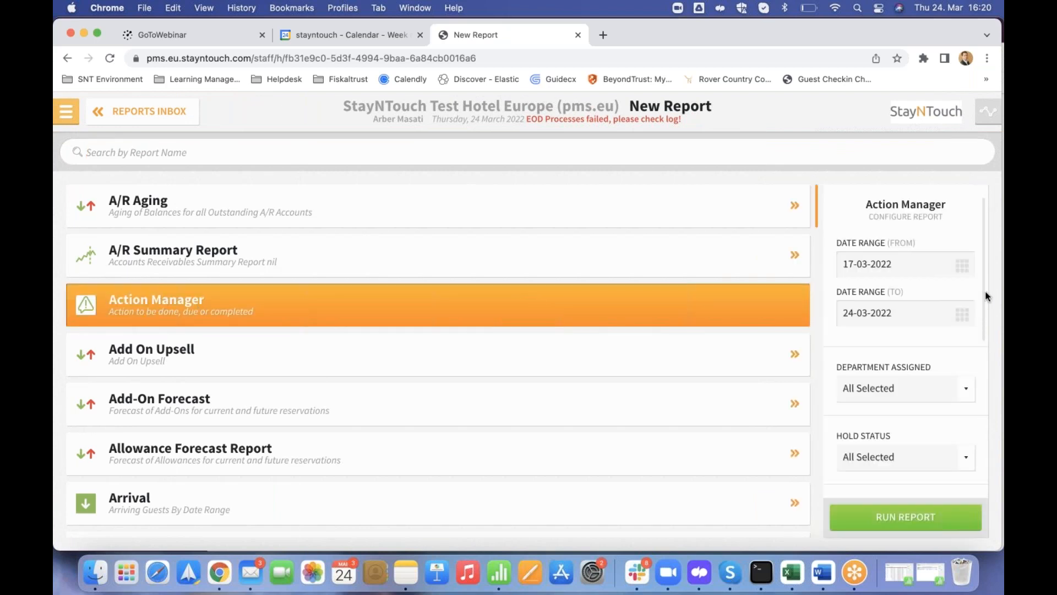
Review the hold status and reservation status options in the Action Manager report configuration.
scroll(984, 287, down, 5)
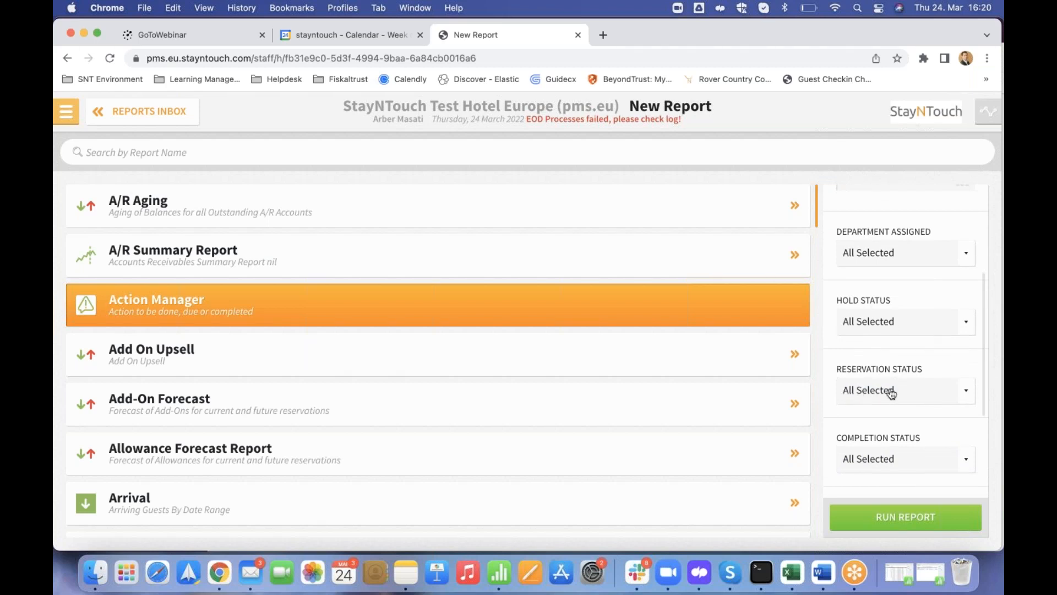
click(965, 329)
click(966, 329)
Open the generated Action Manager report from the reports inbox and enlarge its print preview.
click(165, 111)
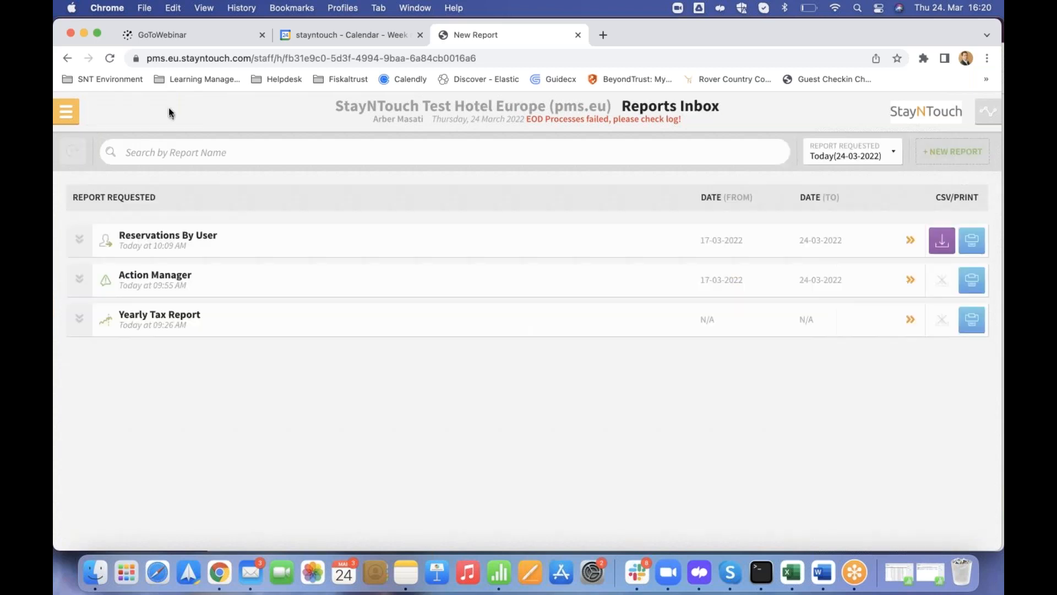
click(157, 278)
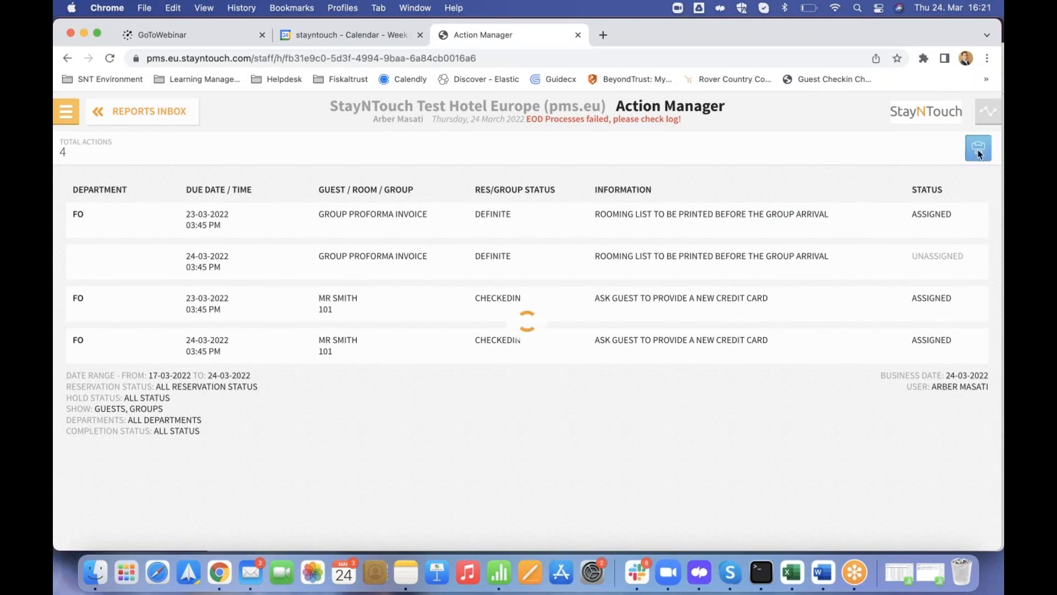
click(979, 153)
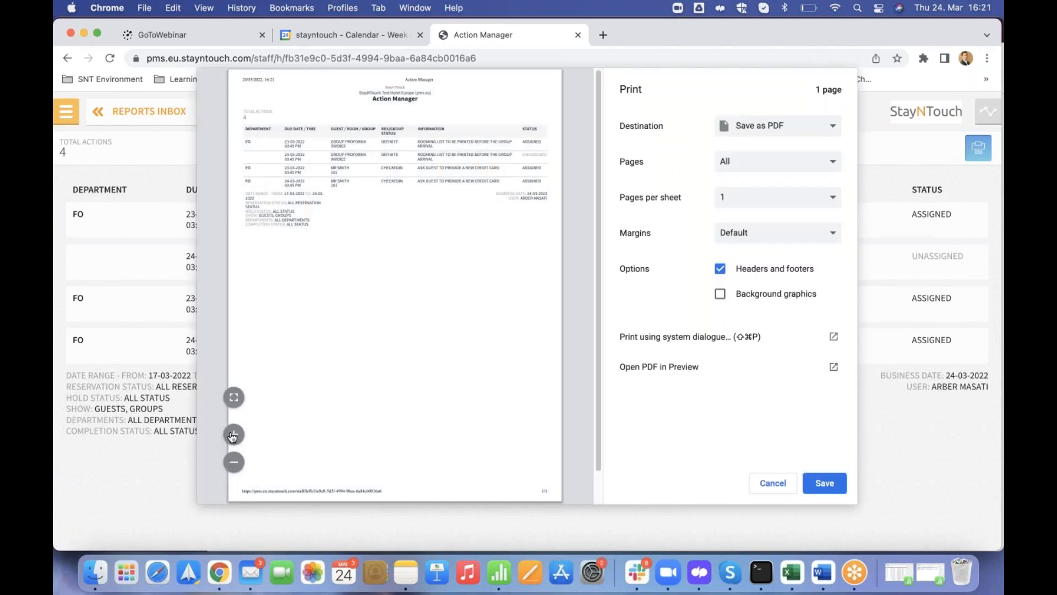
click(233, 440)
click(233, 443)
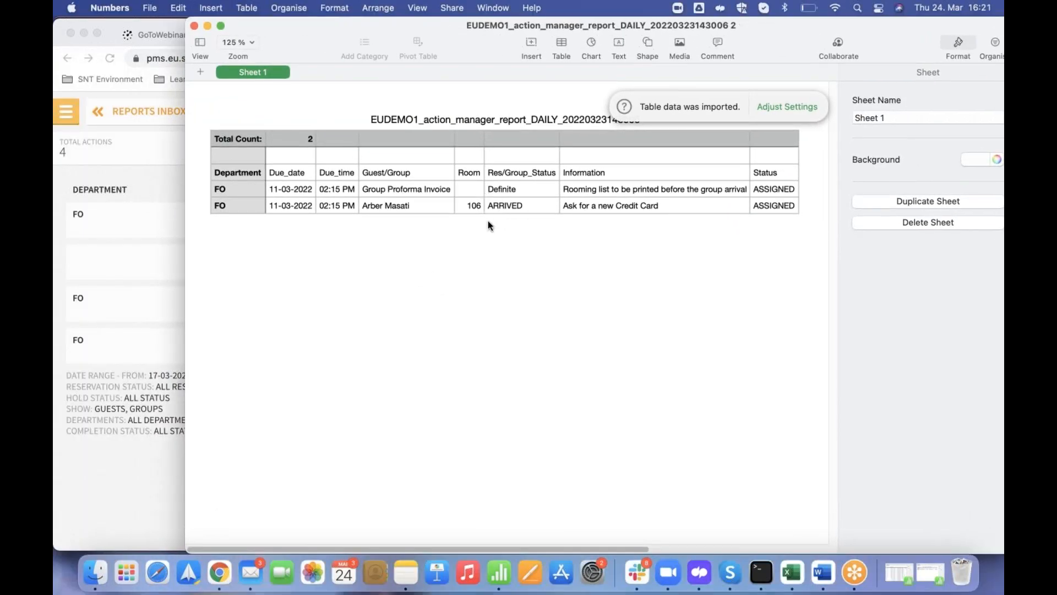
Highlight the Res/Group_Status column in the exported Action Manager spreadsheet in Numbers, and close the spreadsheet.
click(522, 171)
drag(521, 171, 521, 207)
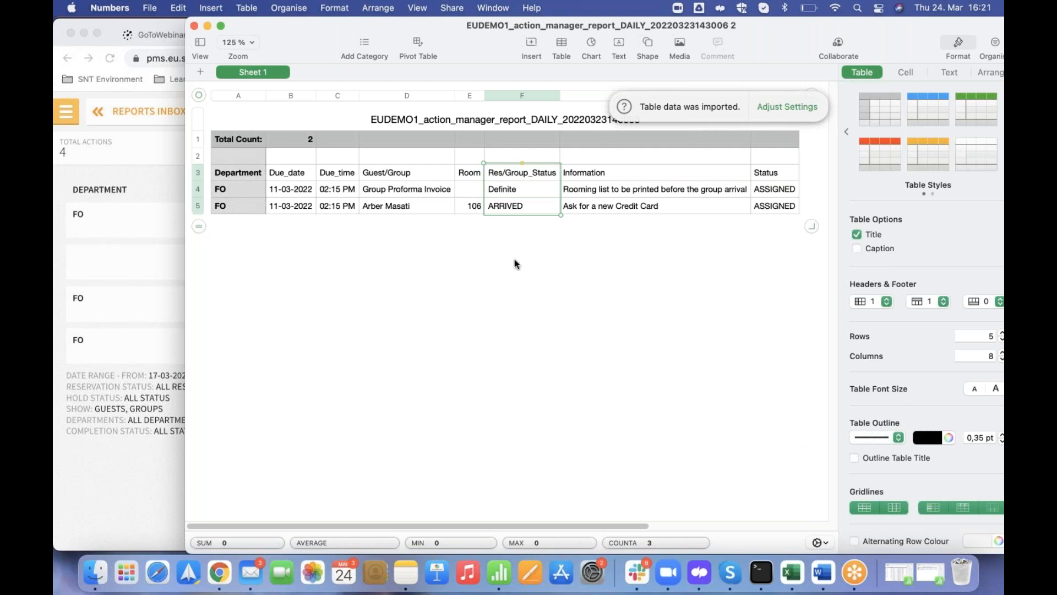
mouse_move(218, 29)
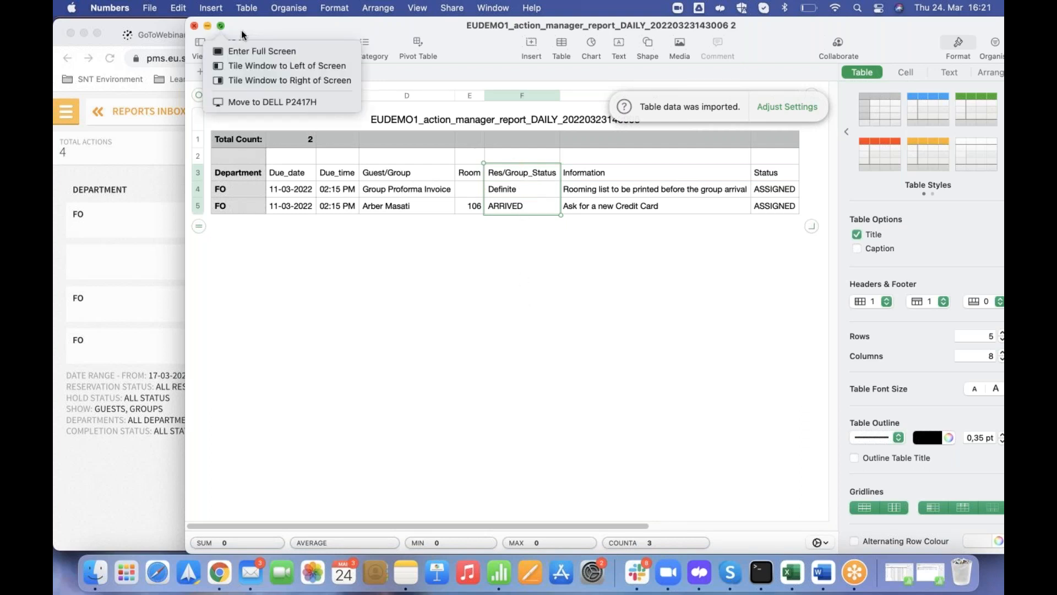
click(193, 26)
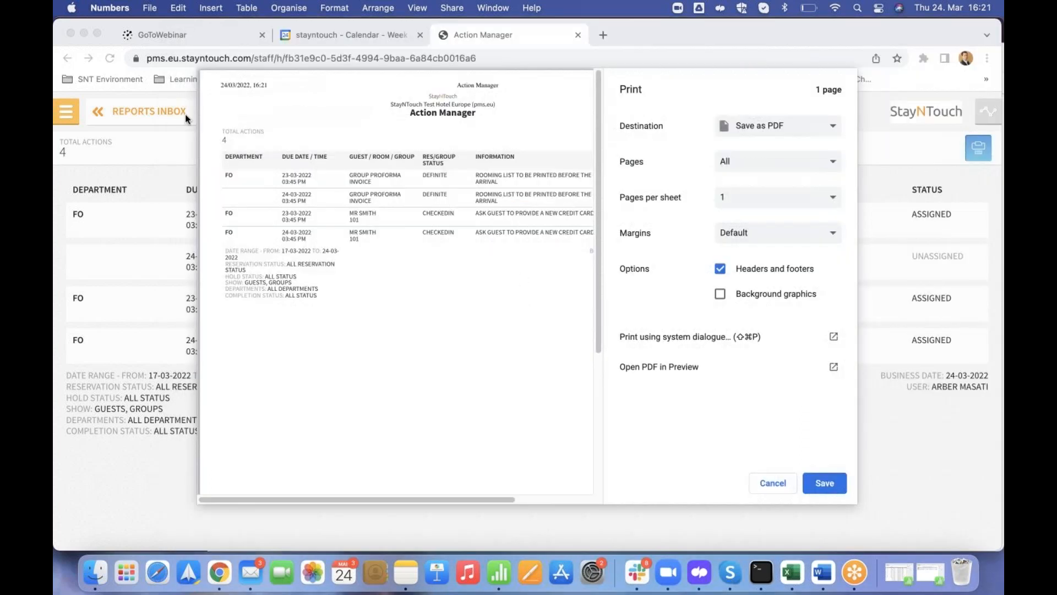
Cancel the Action Manager report's print preview and return to the reports inbox.
click(765, 490)
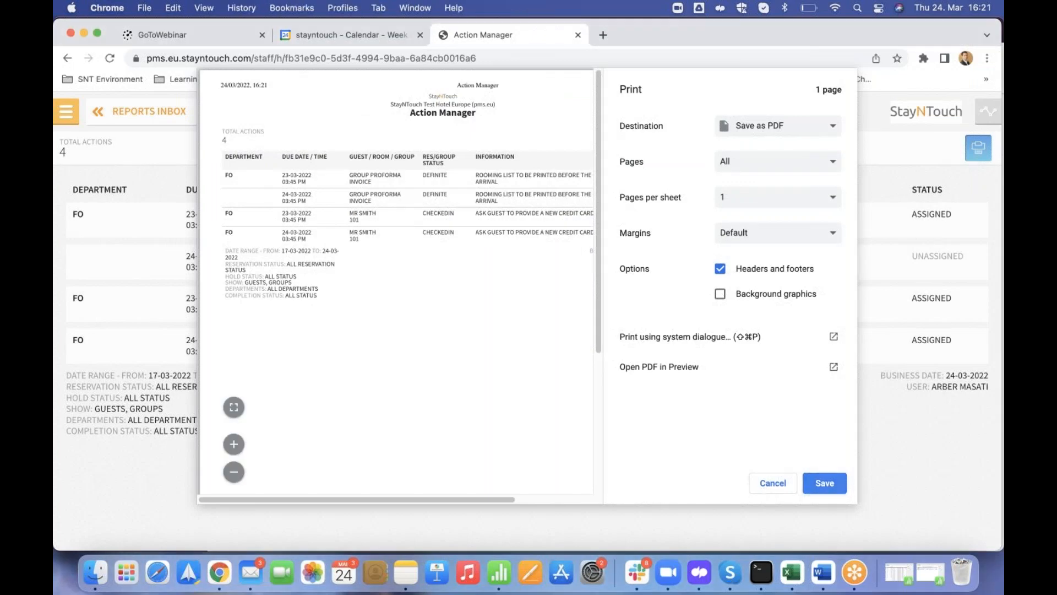
click(772, 486)
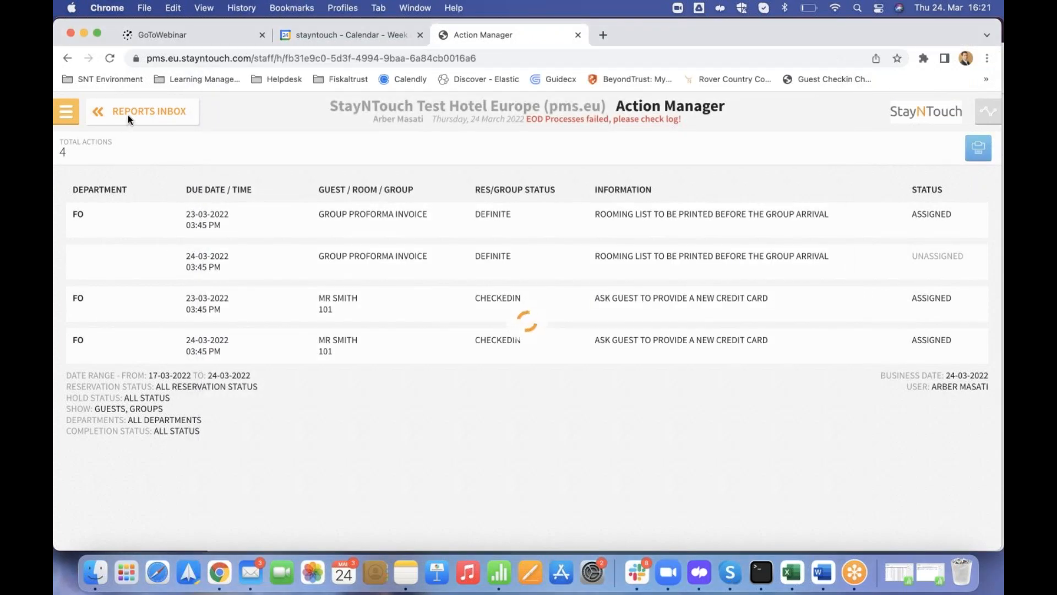
click(146, 112)
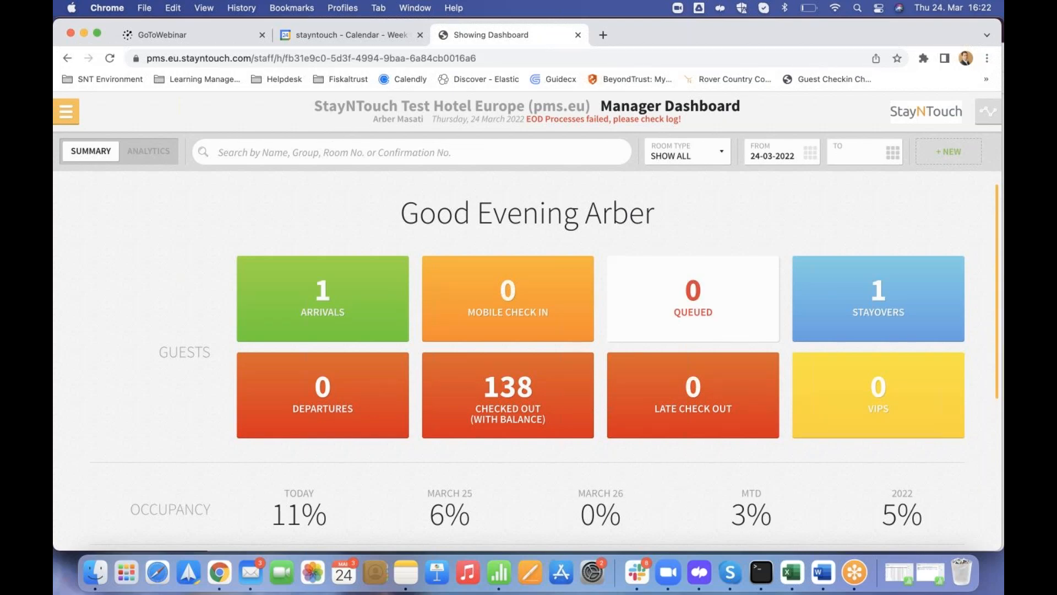
Open the configuration of room 101 in the hotel admin's room settings.
click(66, 117)
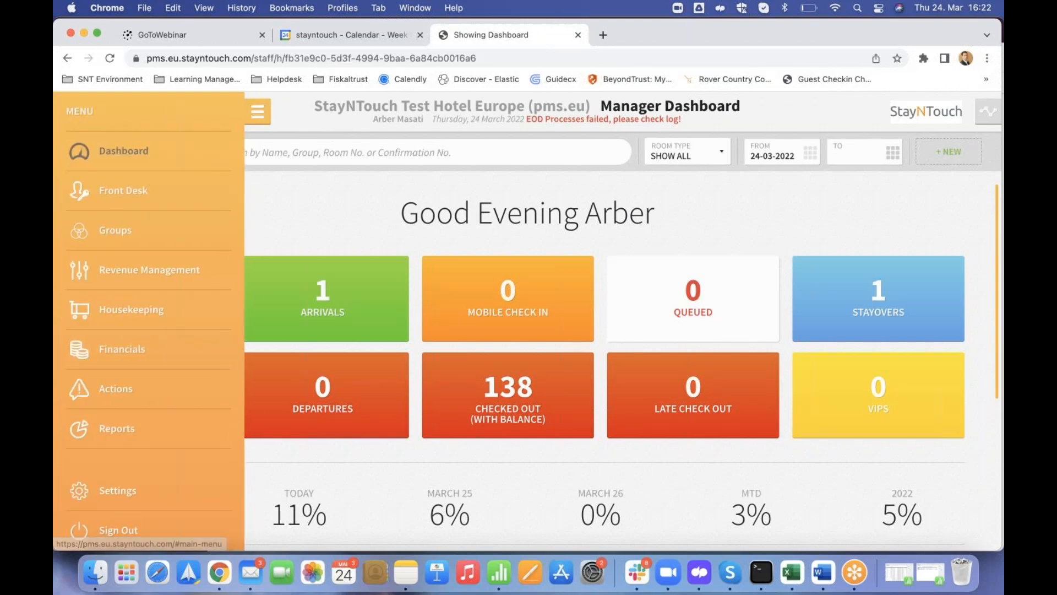
click(123, 496)
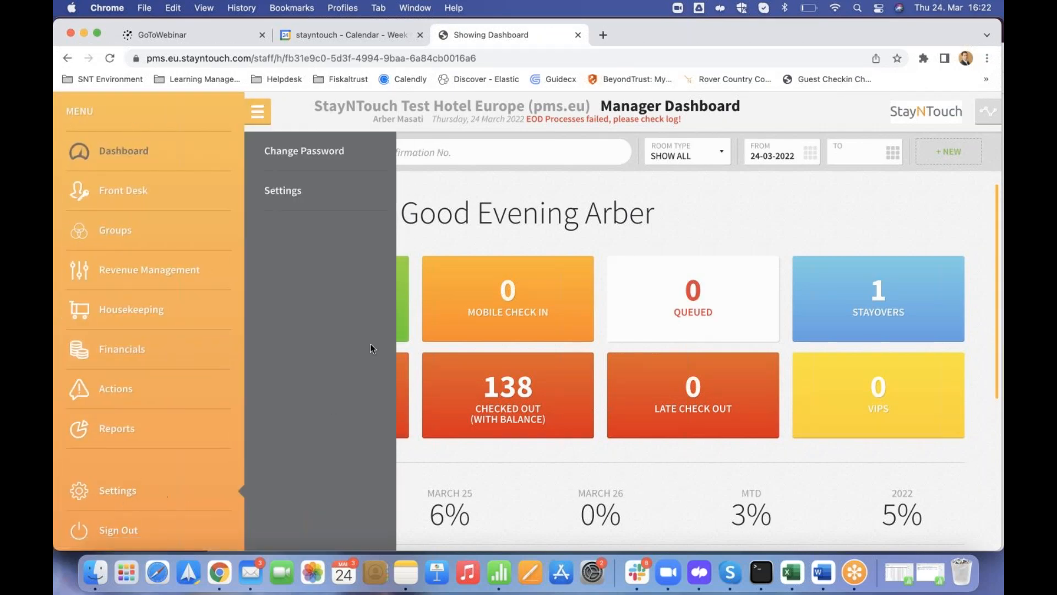
click(284, 193)
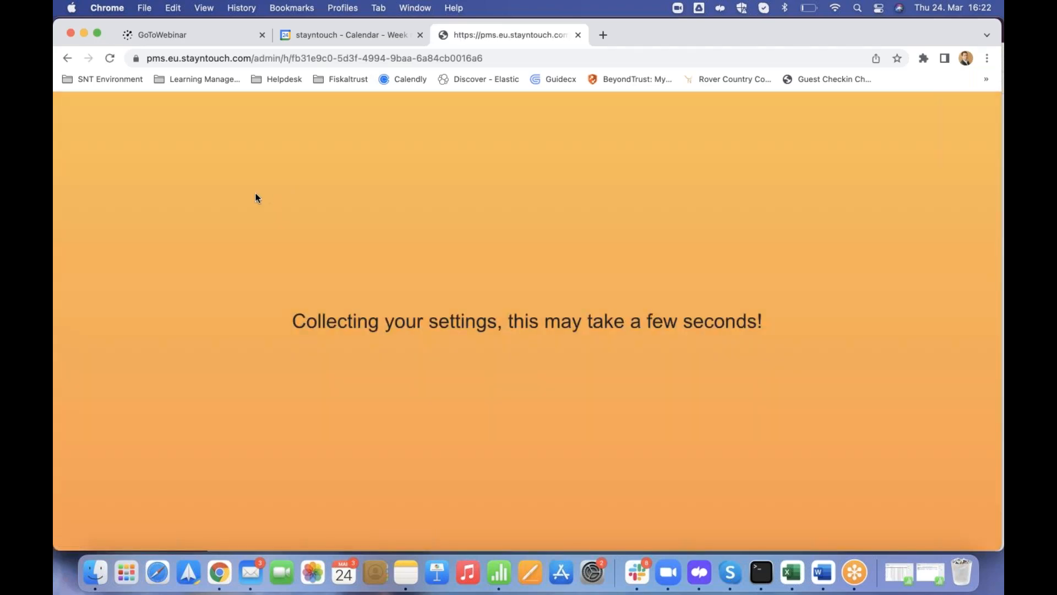
click(97, 406)
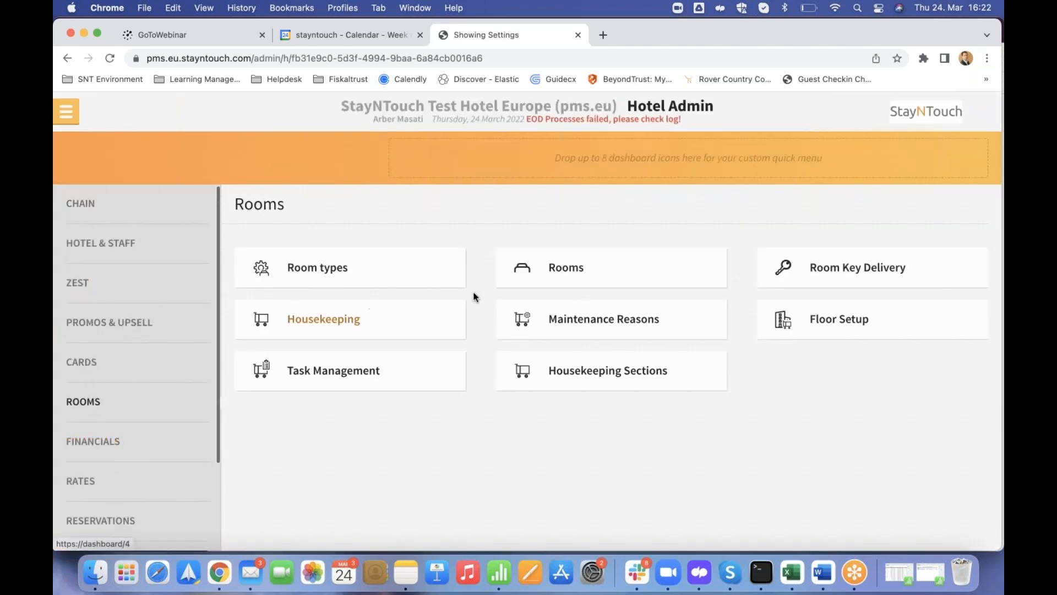
click(575, 270)
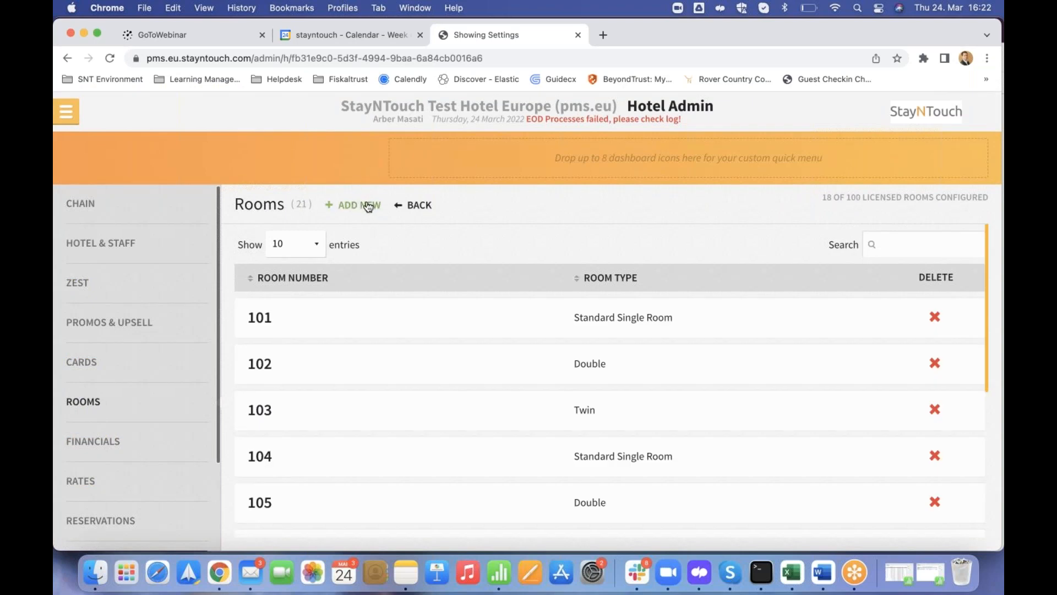
click(260, 322)
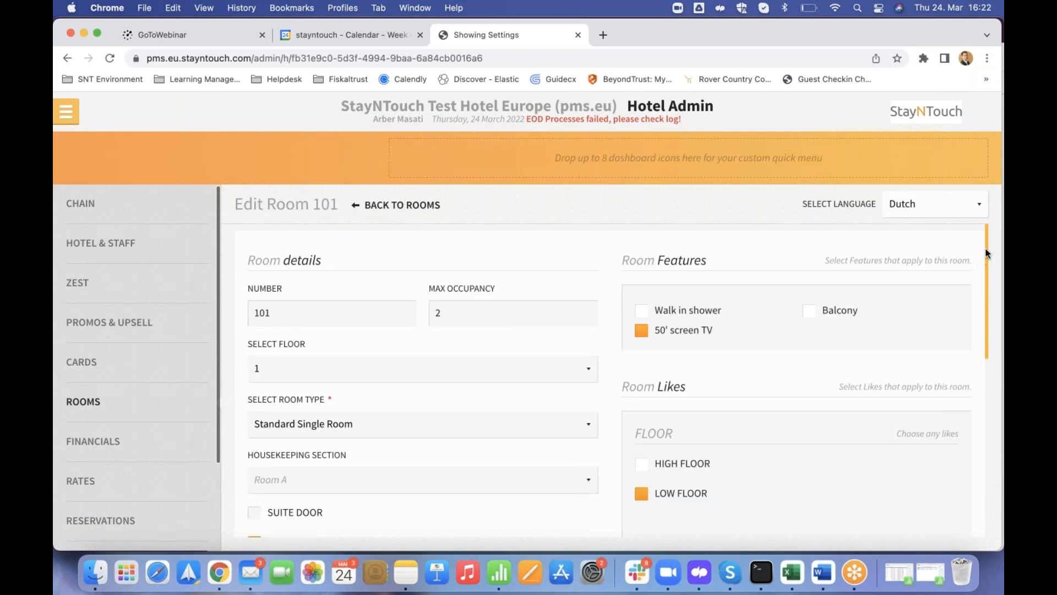
Set room 102 as the connecting room of room 101 and save the changes.
scroll(988, 259, down, 1)
drag(987, 258, 995, 351)
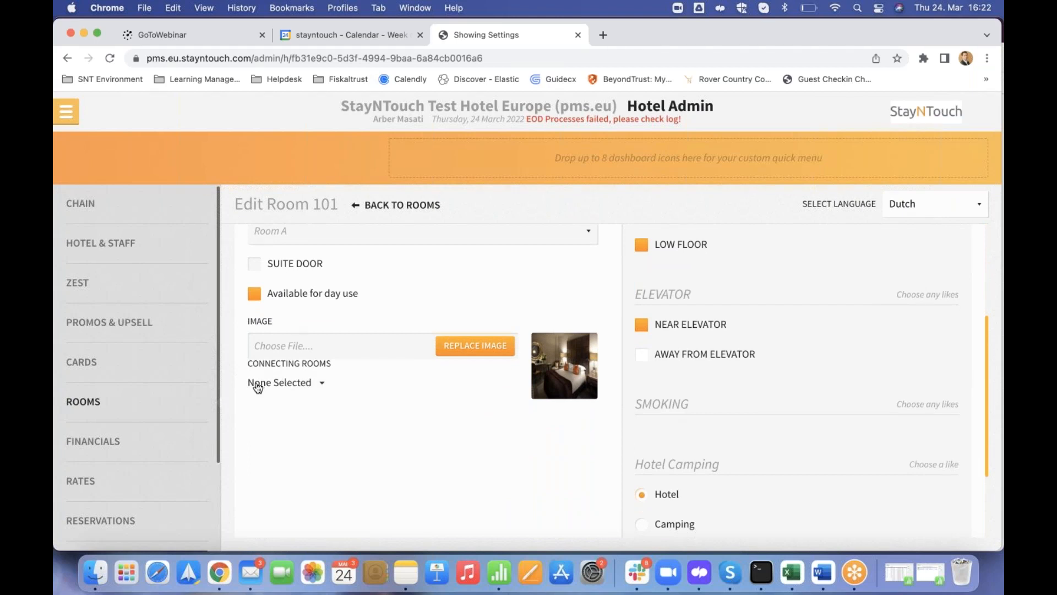
click(323, 384)
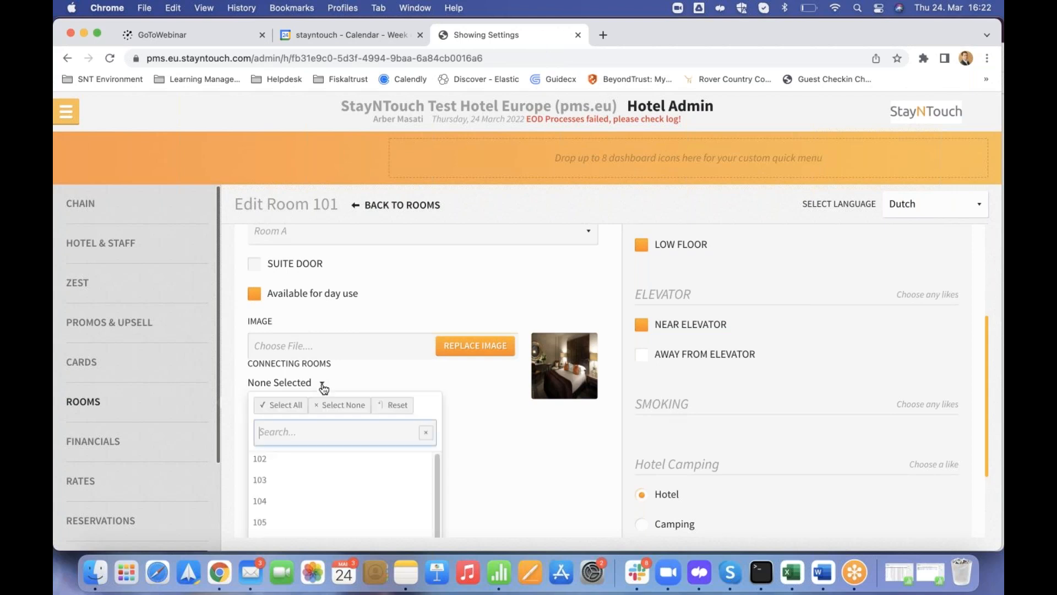
drag(986, 349, 992, 394)
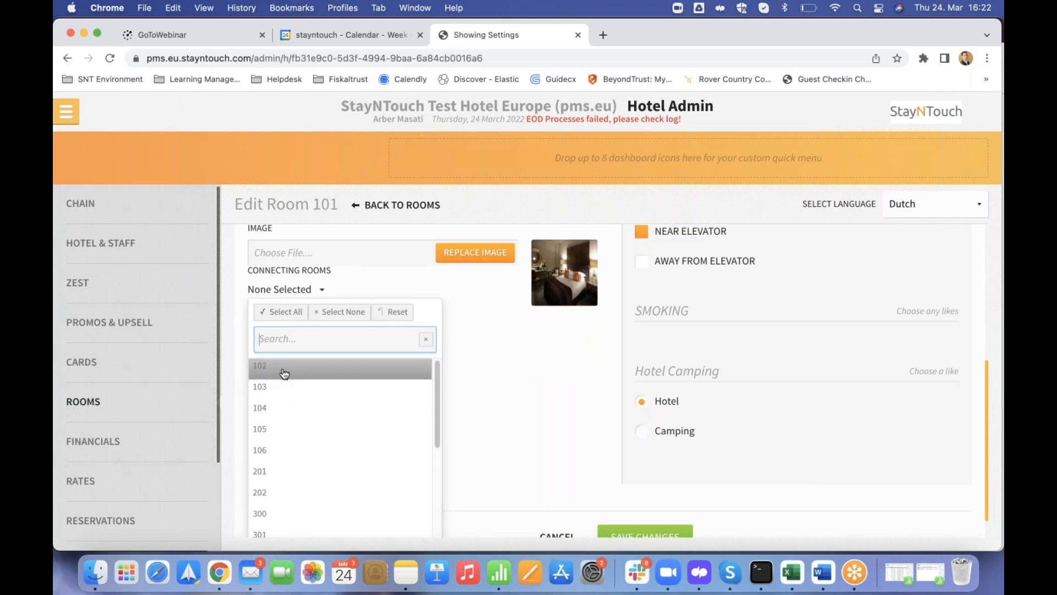
click(267, 371)
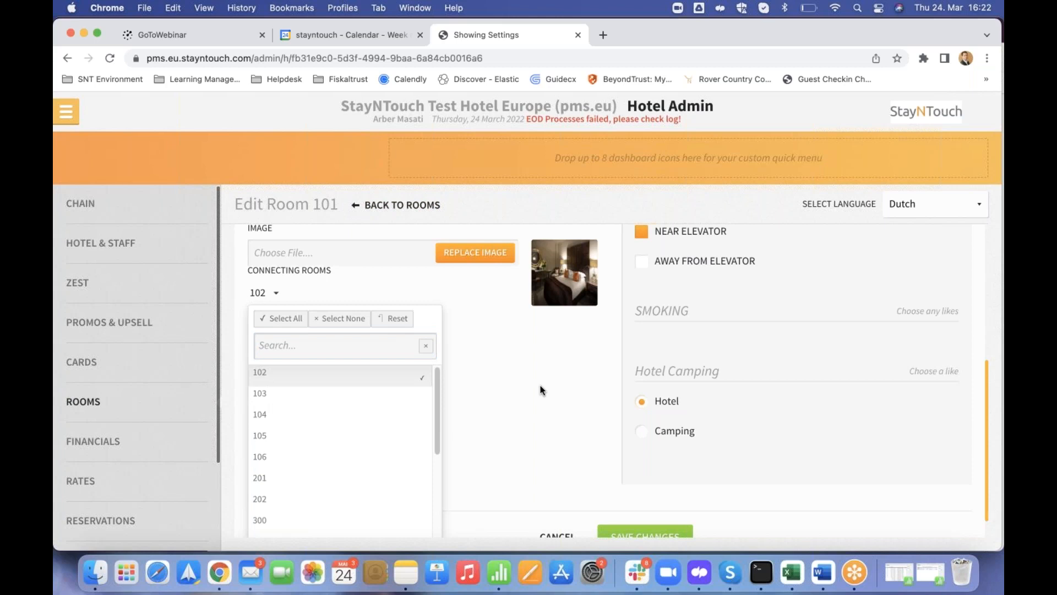
scroll(606, 452, down, 1)
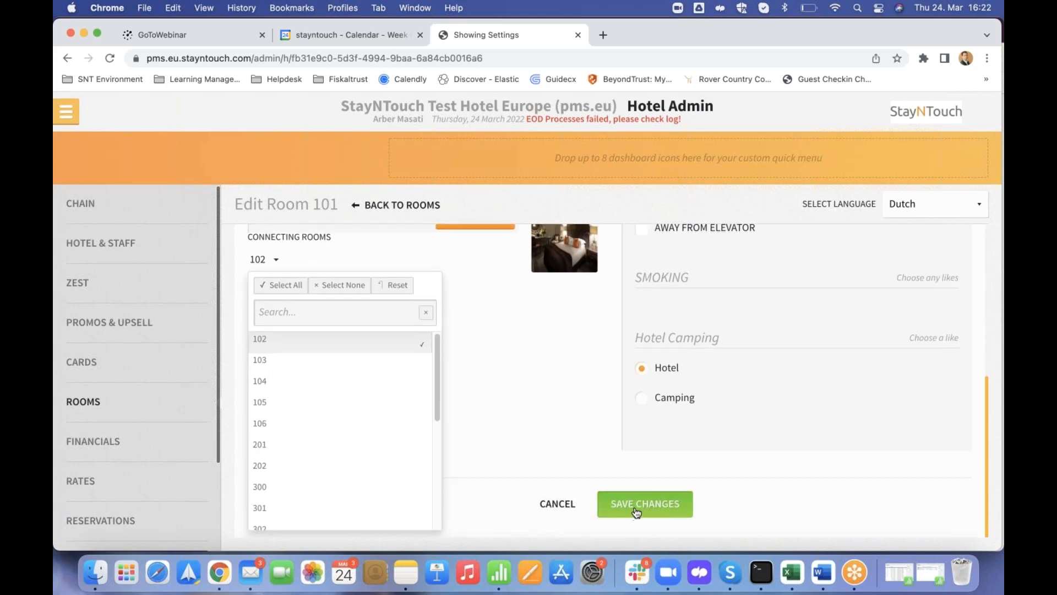
click(636, 507)
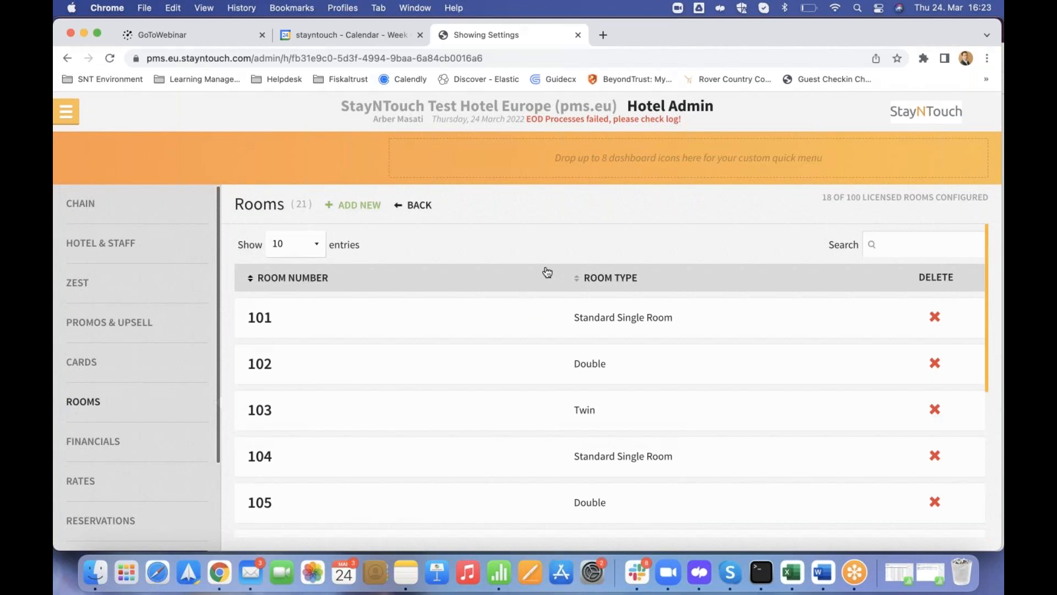
Open the front desk's Room Diary and show the rooms connected to room 101.
click(79, 114)
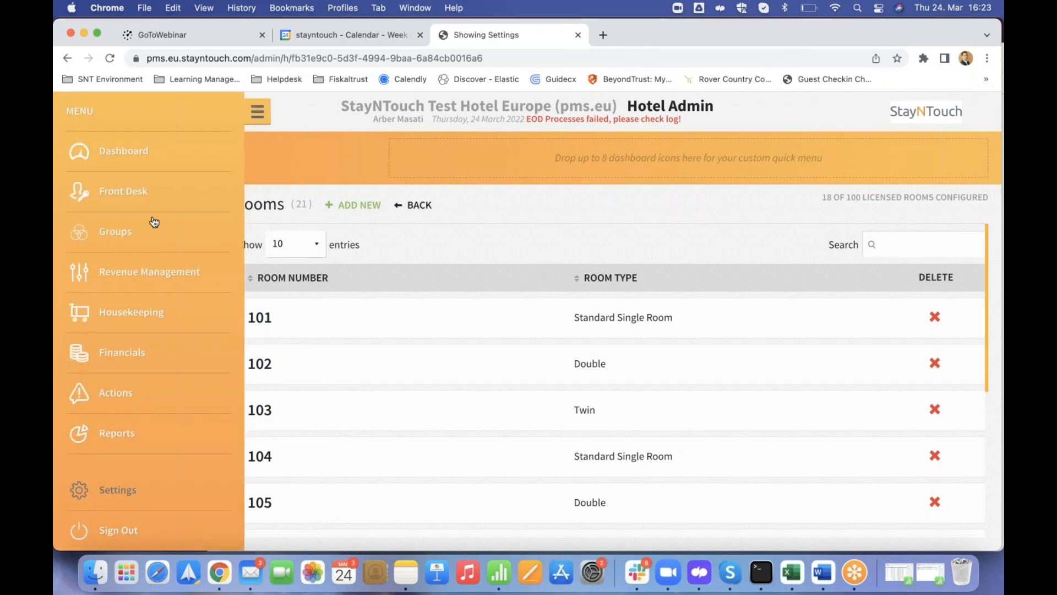
click(125, 193)
click(295, 235)
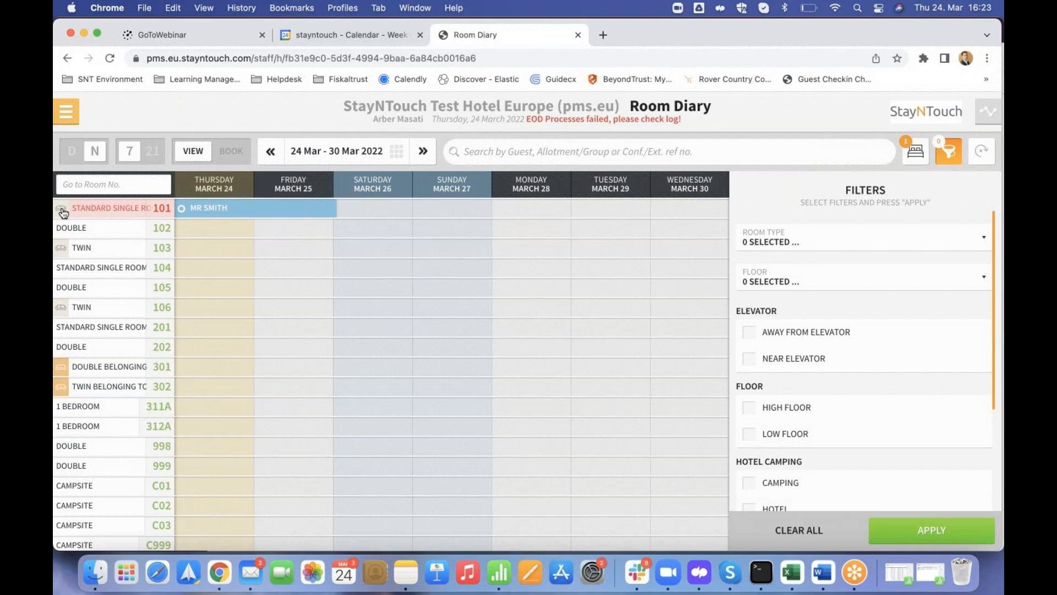
click(61, 211)
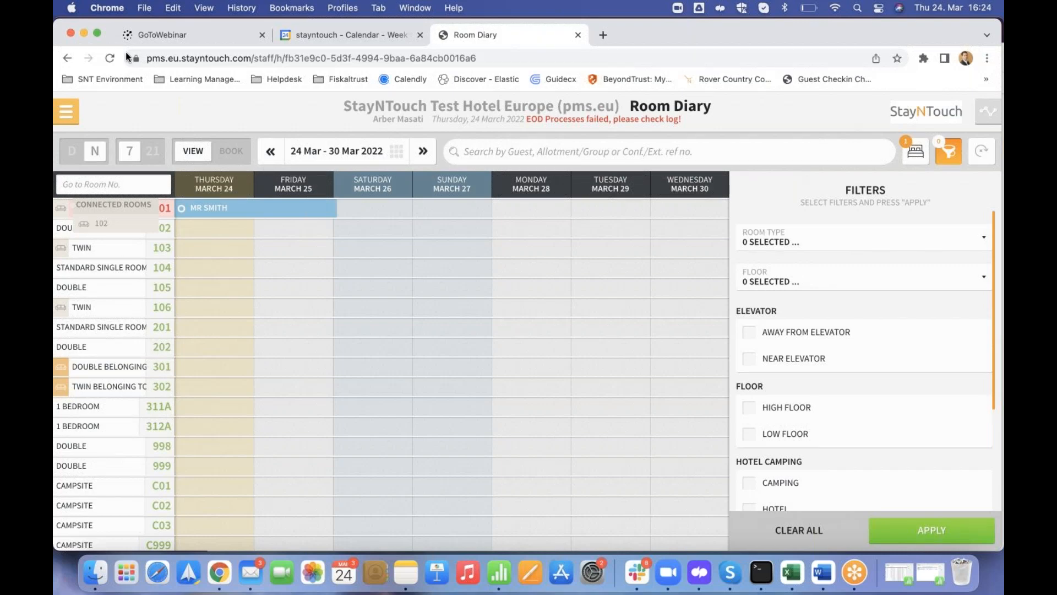
Open the arriving Twin reservation from the dashboard's arrivals and choose to pay its deposit later.
click(73, 116)
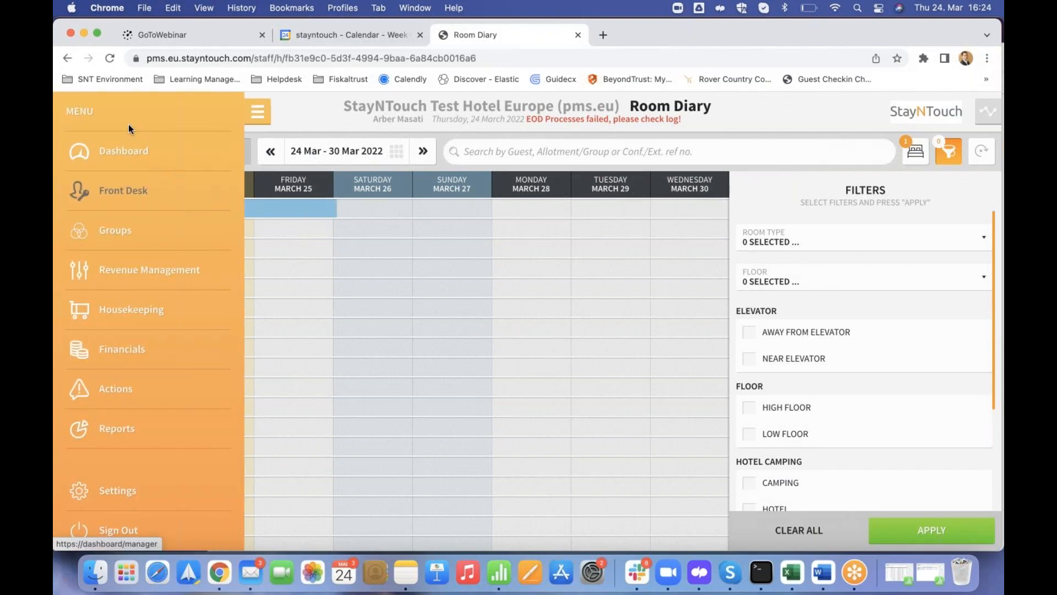
click(141, 152)
click(341, 315)
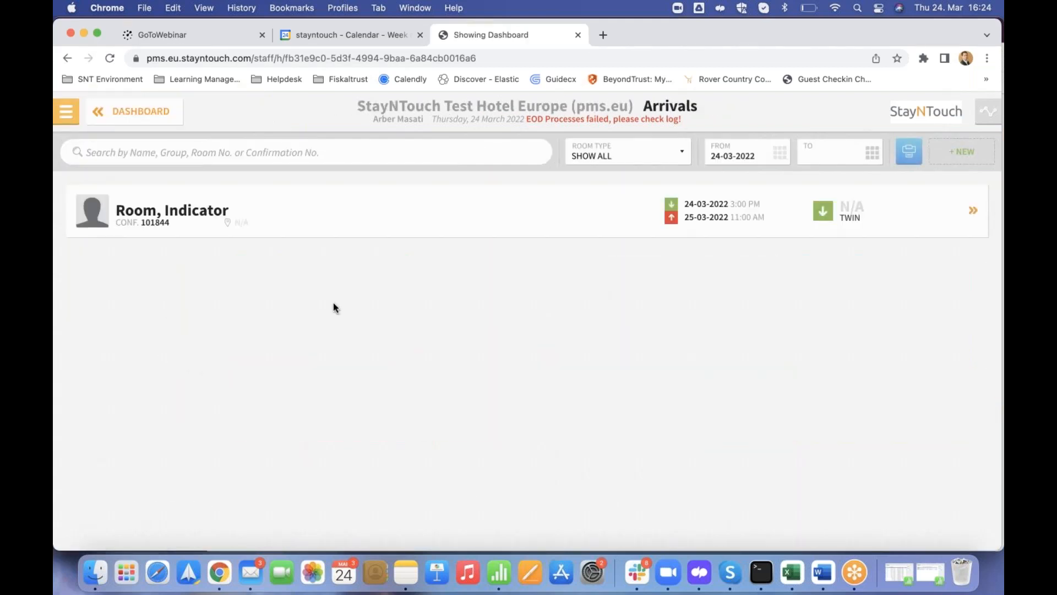
click(215, 214)
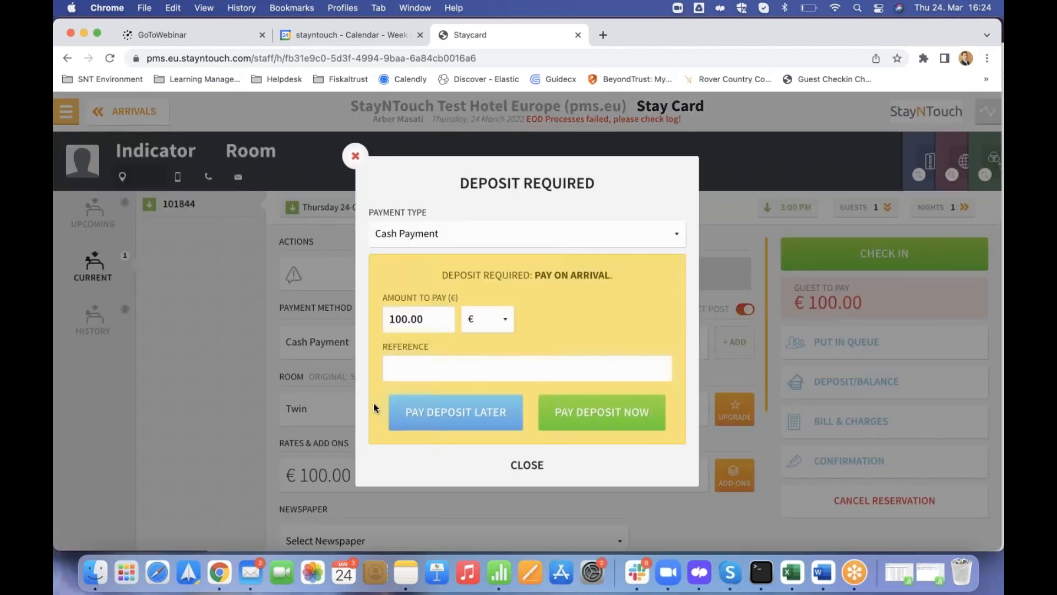
click(433, 429)
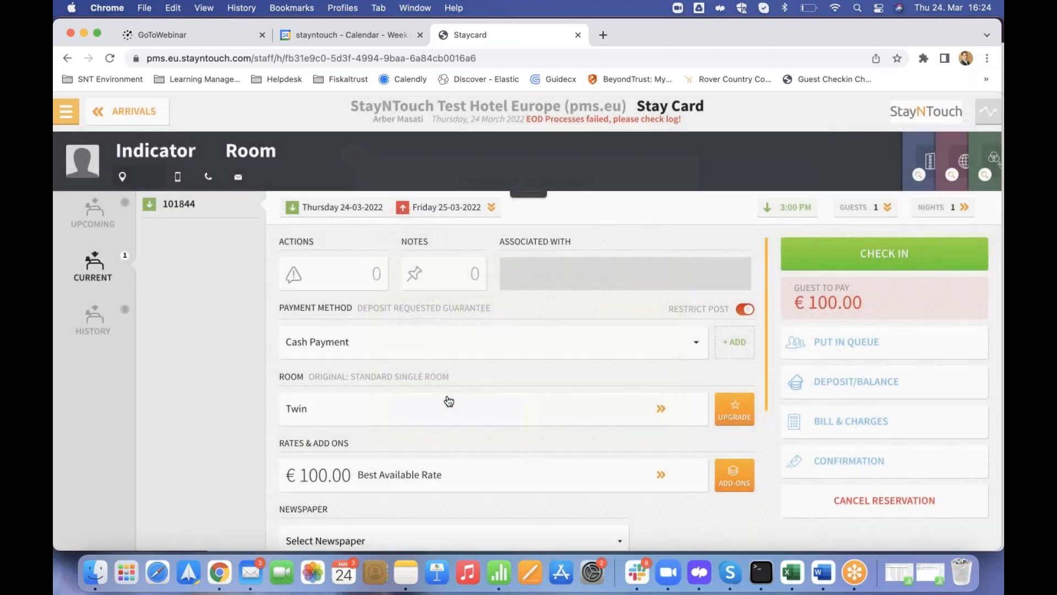
Open the reservation's room assignment and show which room is connected to Twin room 103.
click(620, 409)
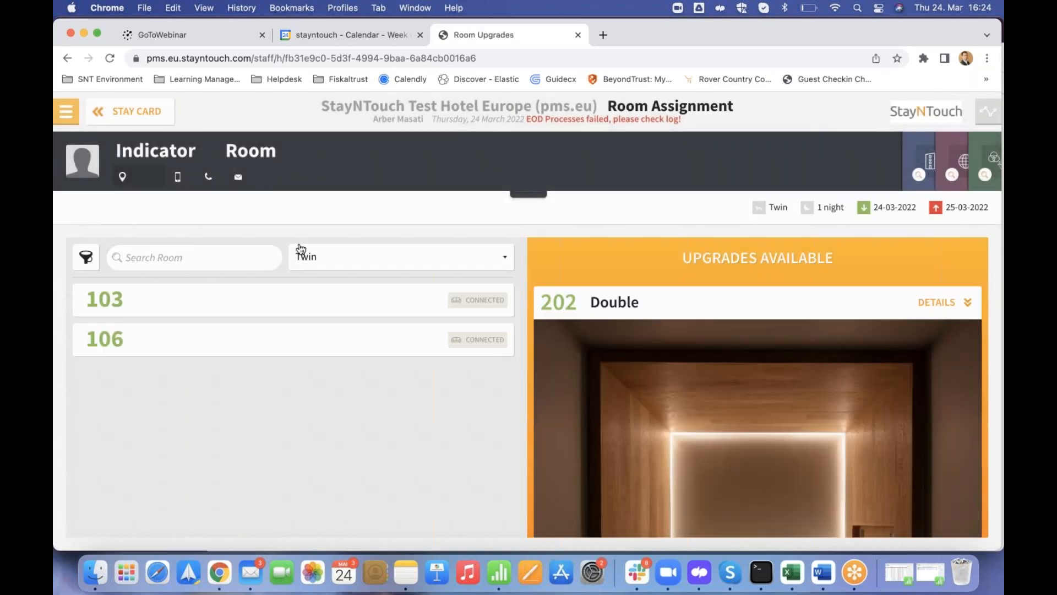
click(485, 304)
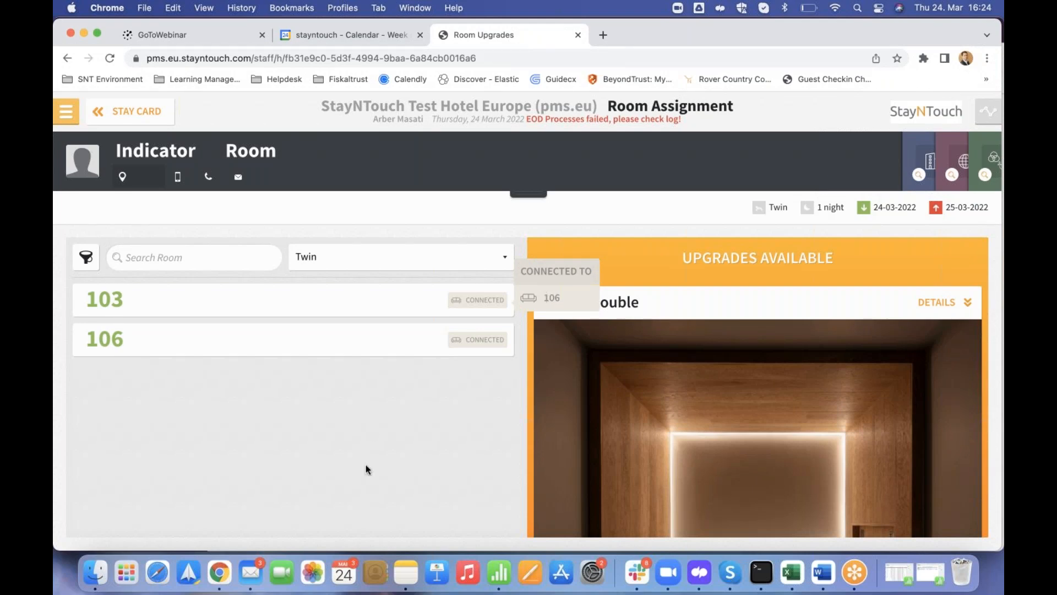
Open the housekeeping Room Status list to view the connected room indicators.
click(67, 112)
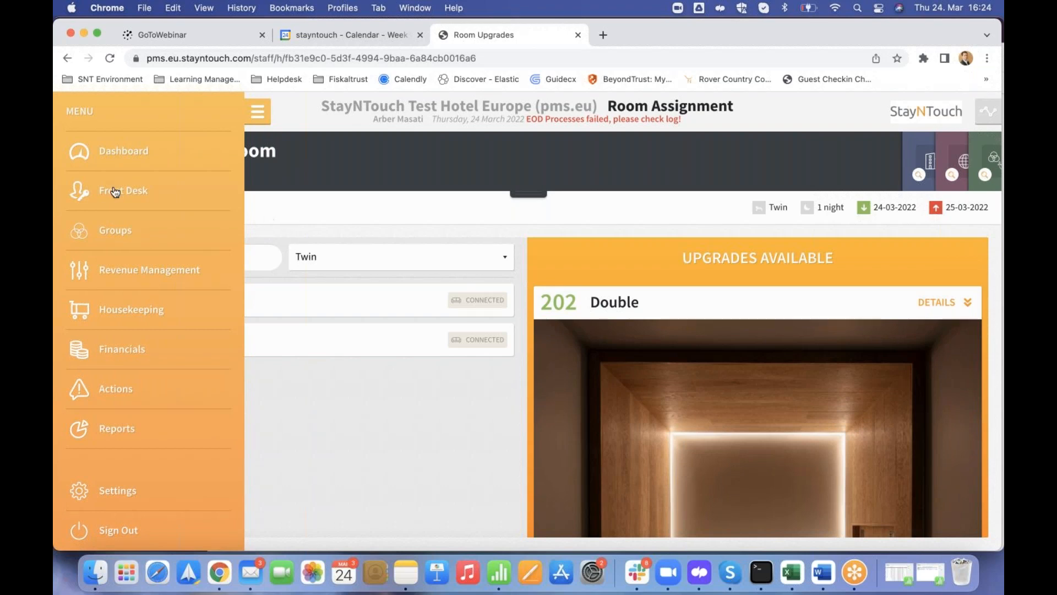
click(129, 313)
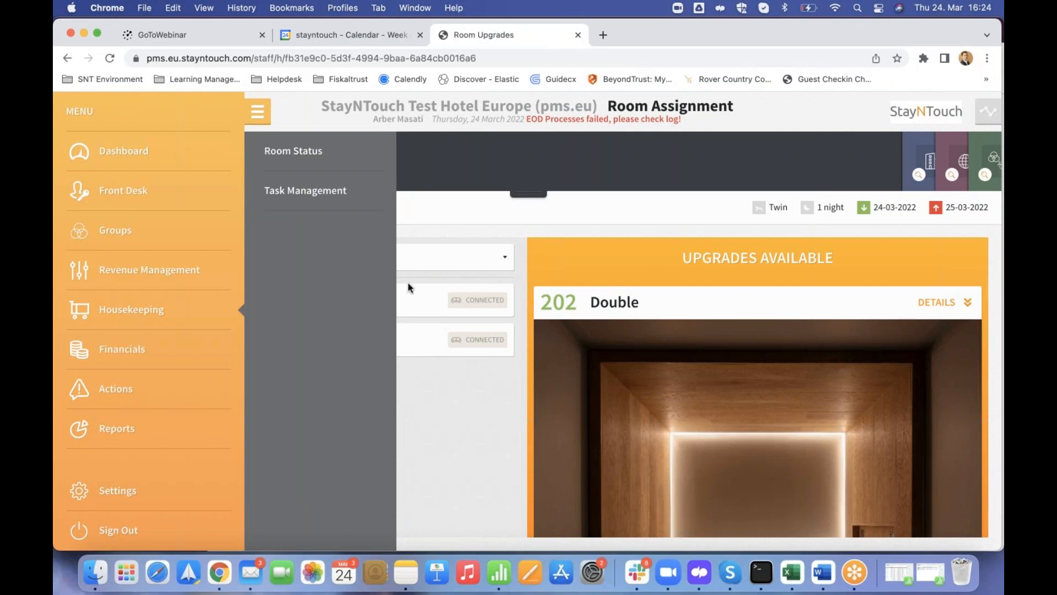
click(321, 152)
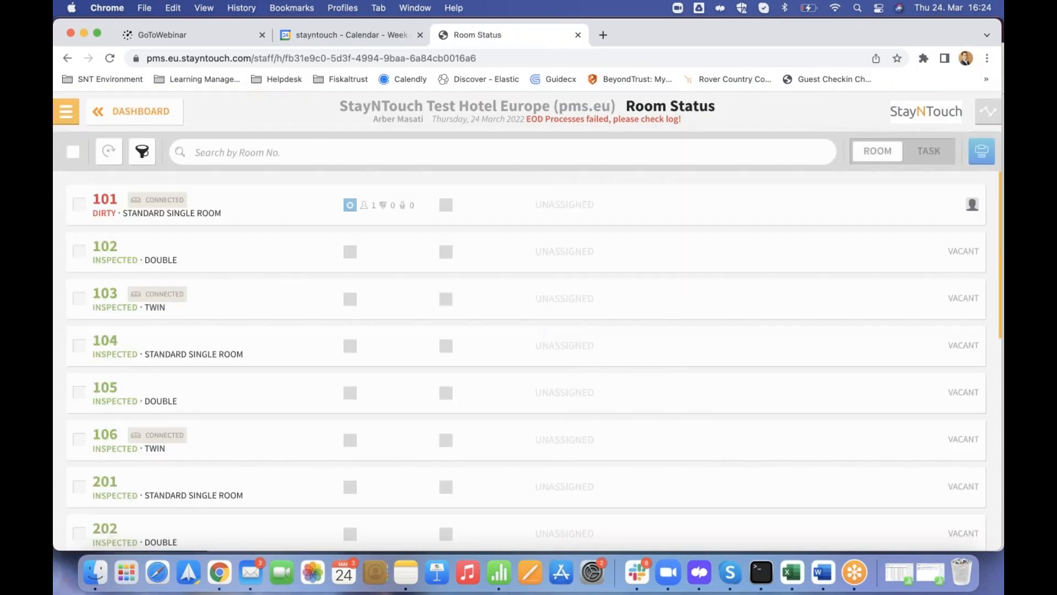
Show which room is connected to room 101 in the Room Status list and return to the dashboard.
click(163, 204)
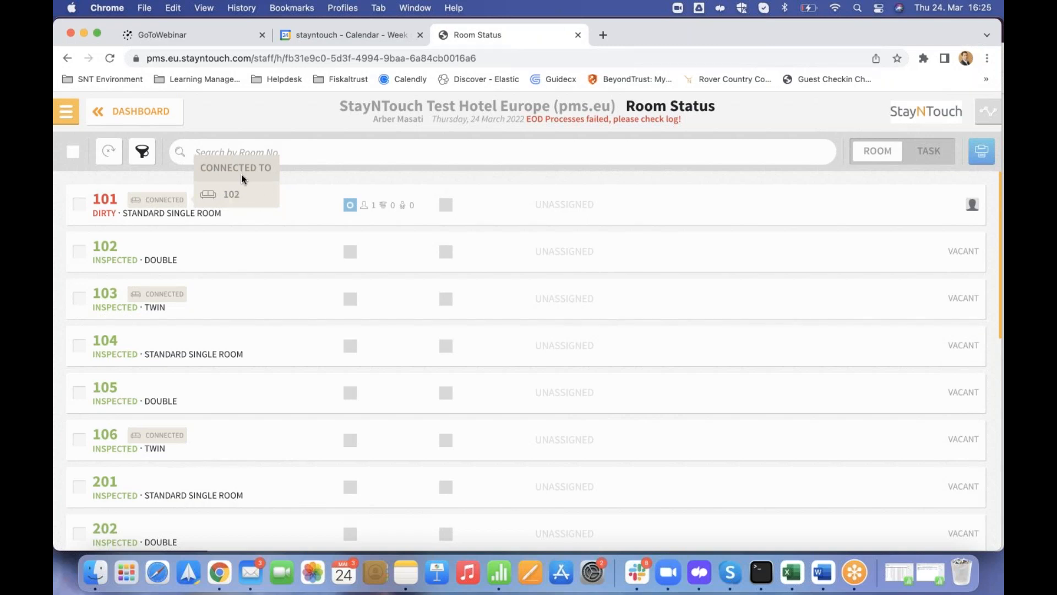
click(158, 121)
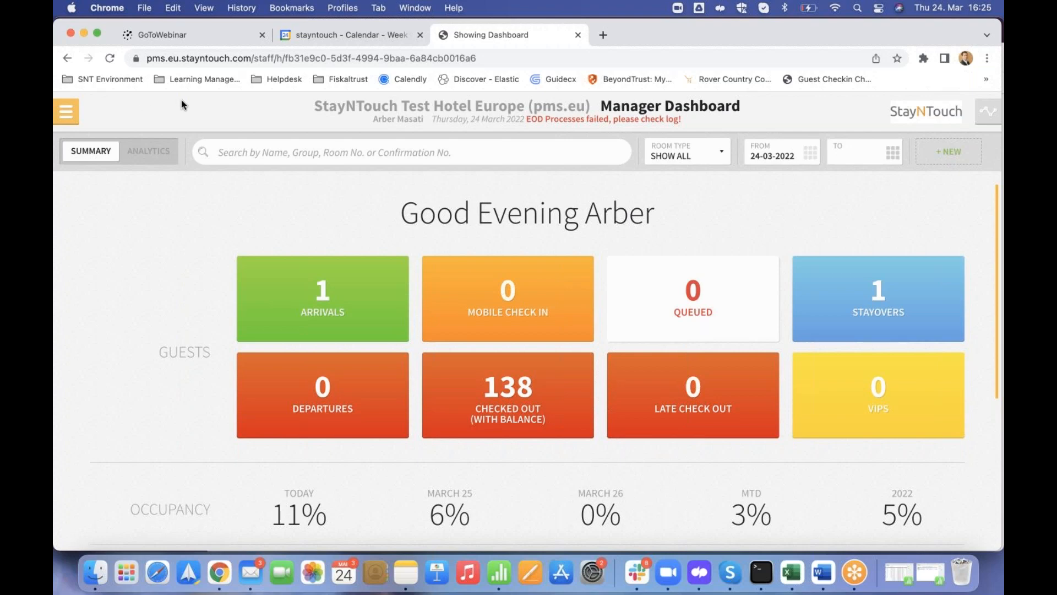
Open the new report list and search it for "rate".
click(72, 118)
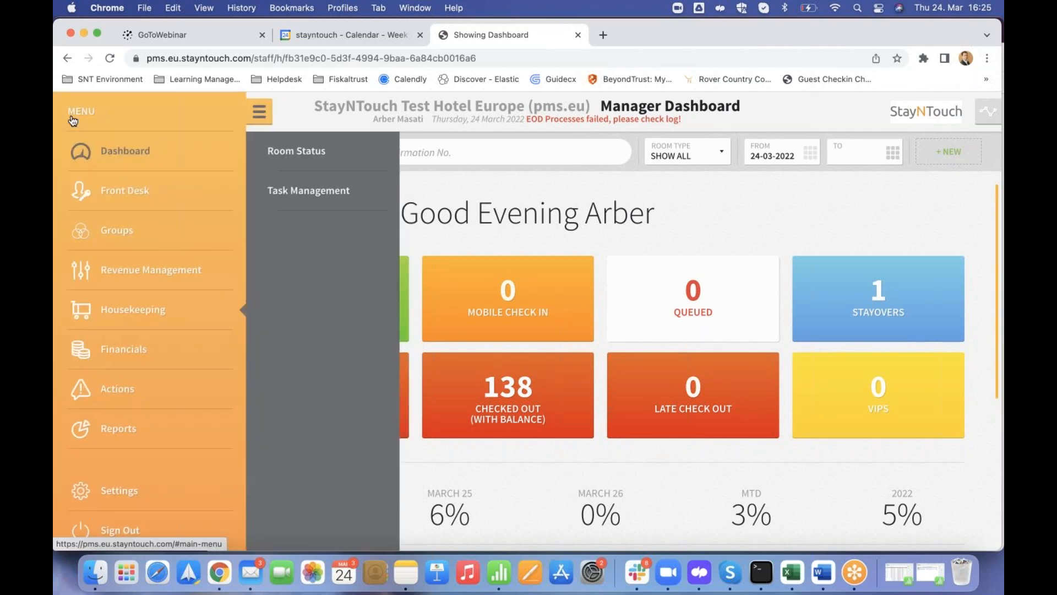
click(110, 428)
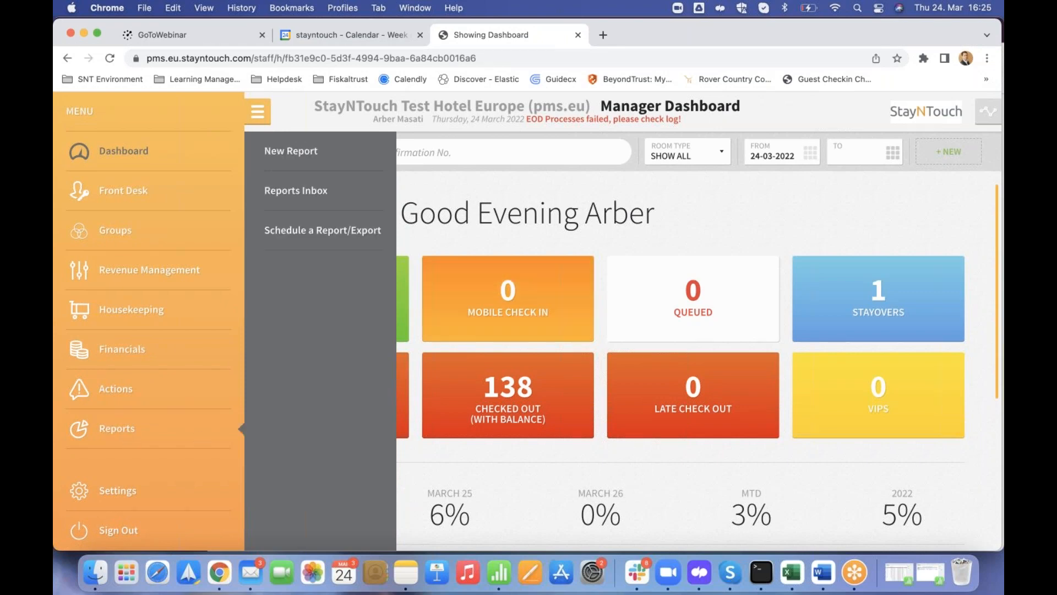
click(313, 157)
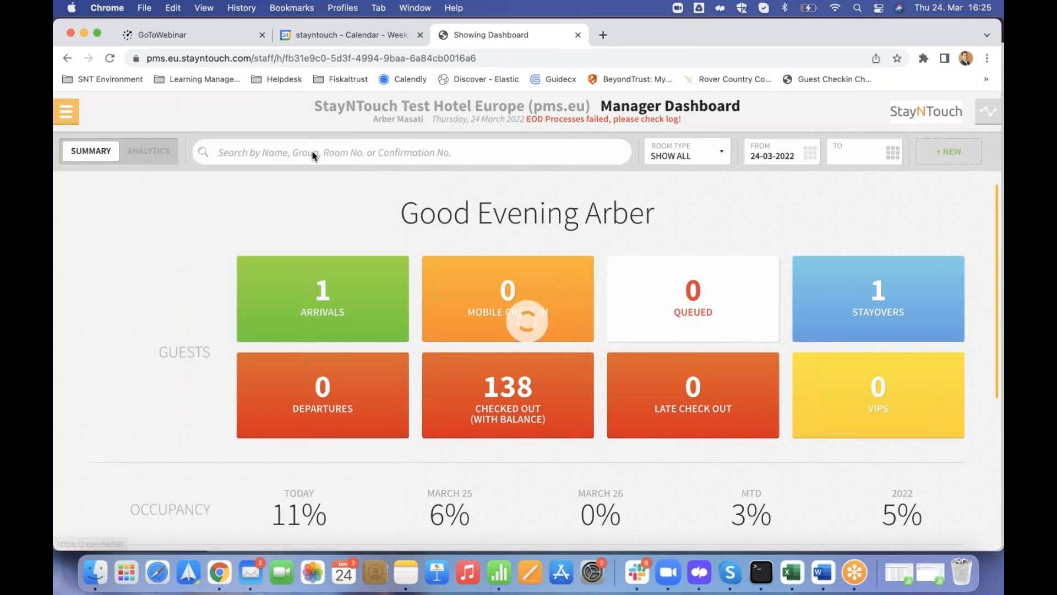
click(343, 157)
text(r)
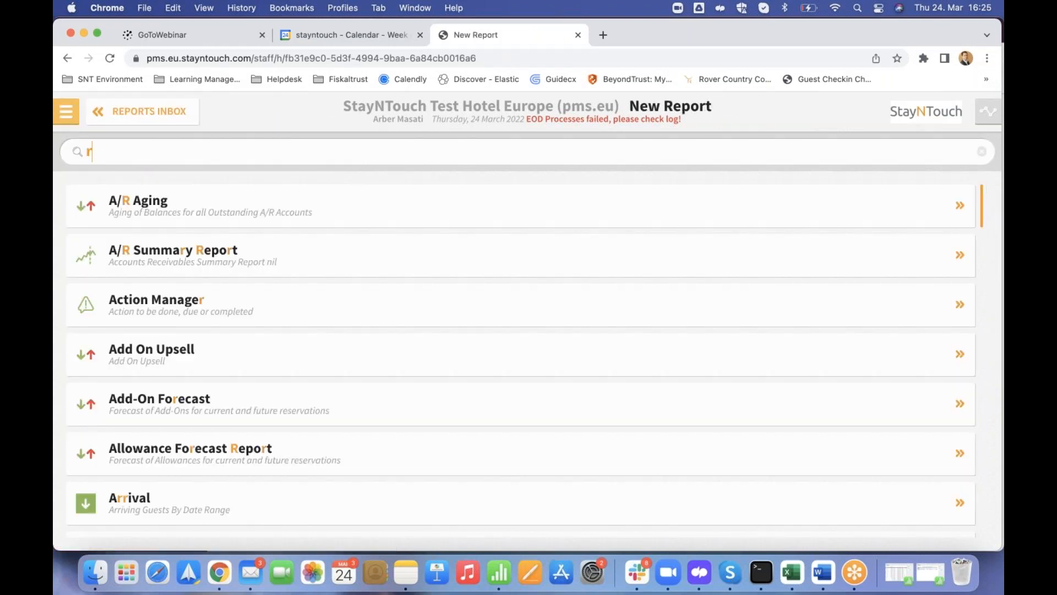
text(ate)
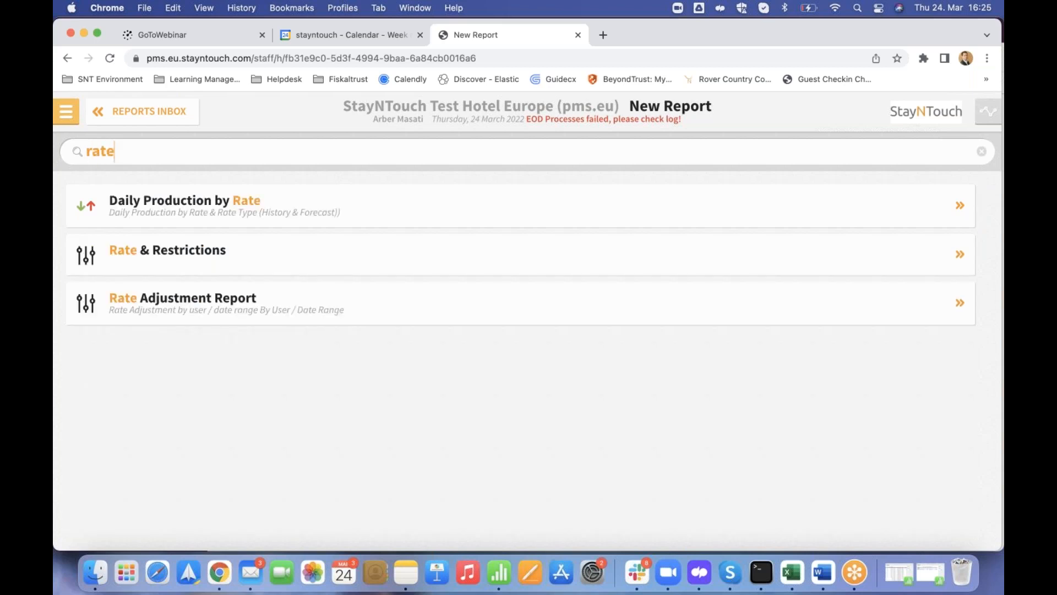
Open the Rate & Restrictions report configuration and show all selectable room types.
click(237, 249)
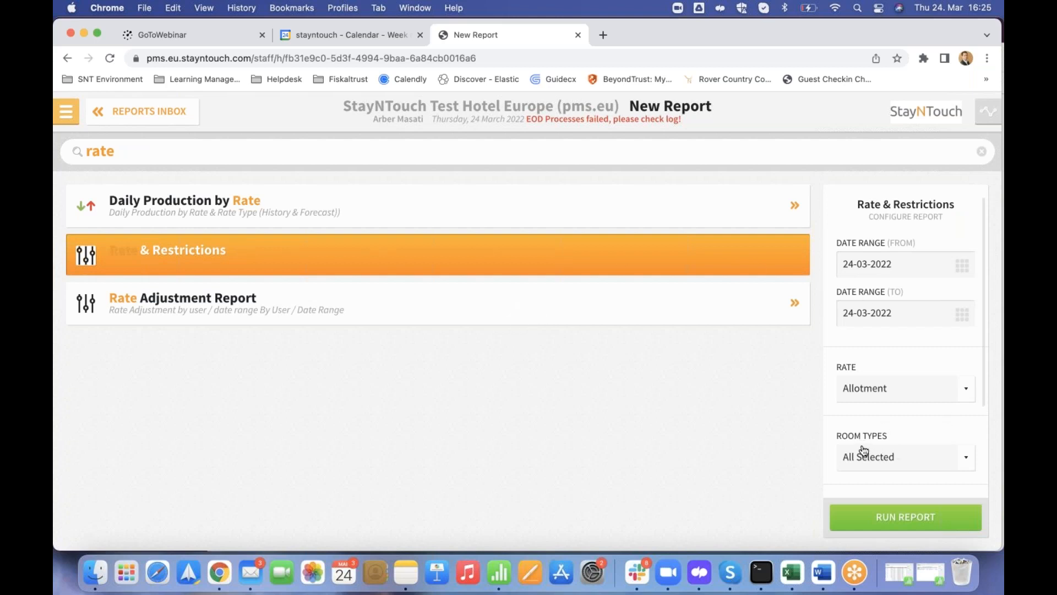
click(966, 460)
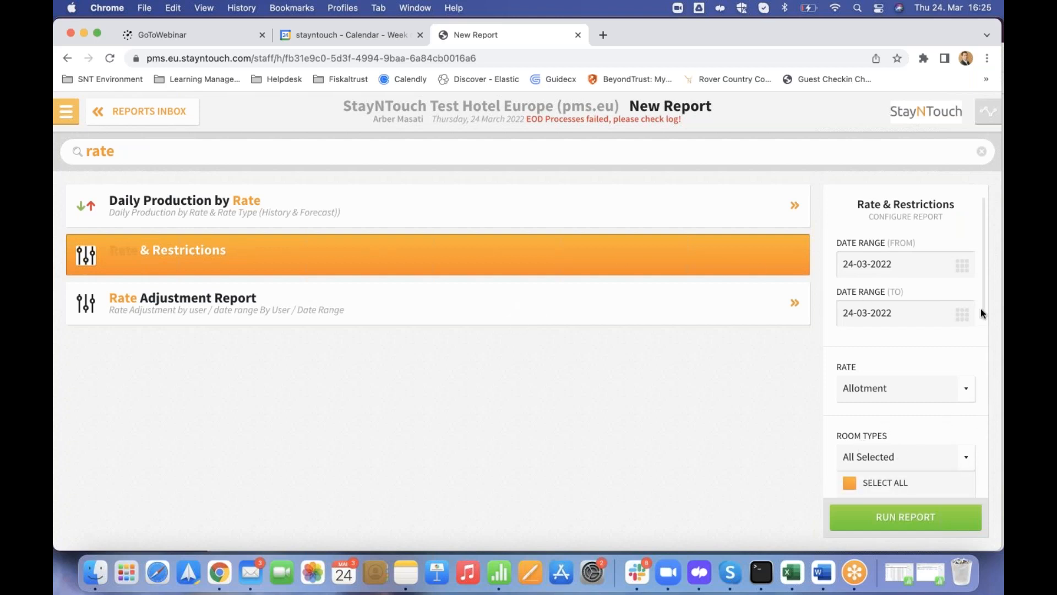
drag(984, 285, 985, 428)
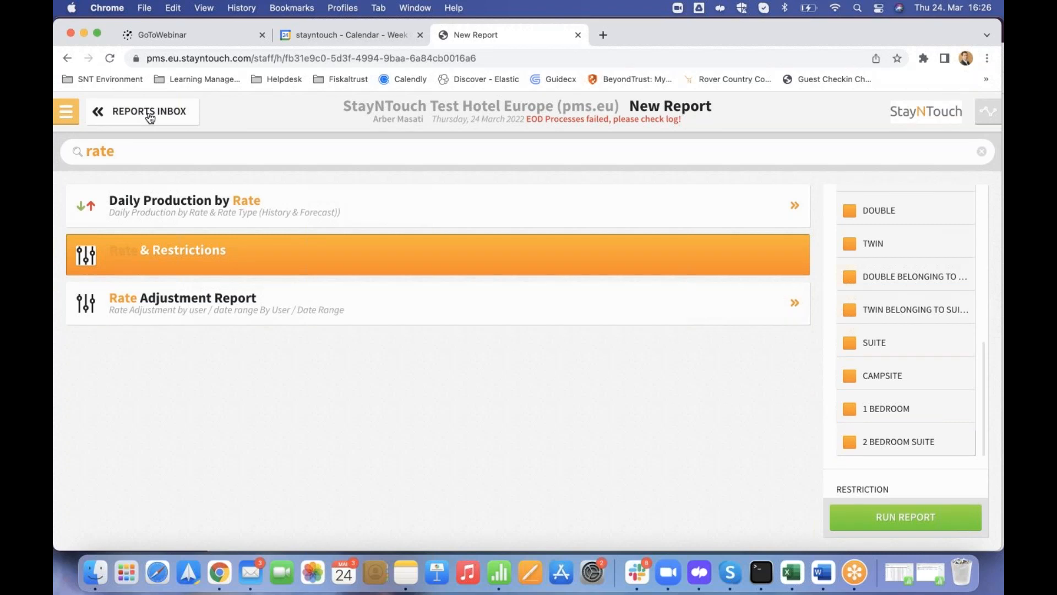
Search the report list for "res" and open the Reservations By User report configuration.
click(132, 151)
key(BackSpace)
key(BackSpace)
key(BackSpace)
key(BackSpace)
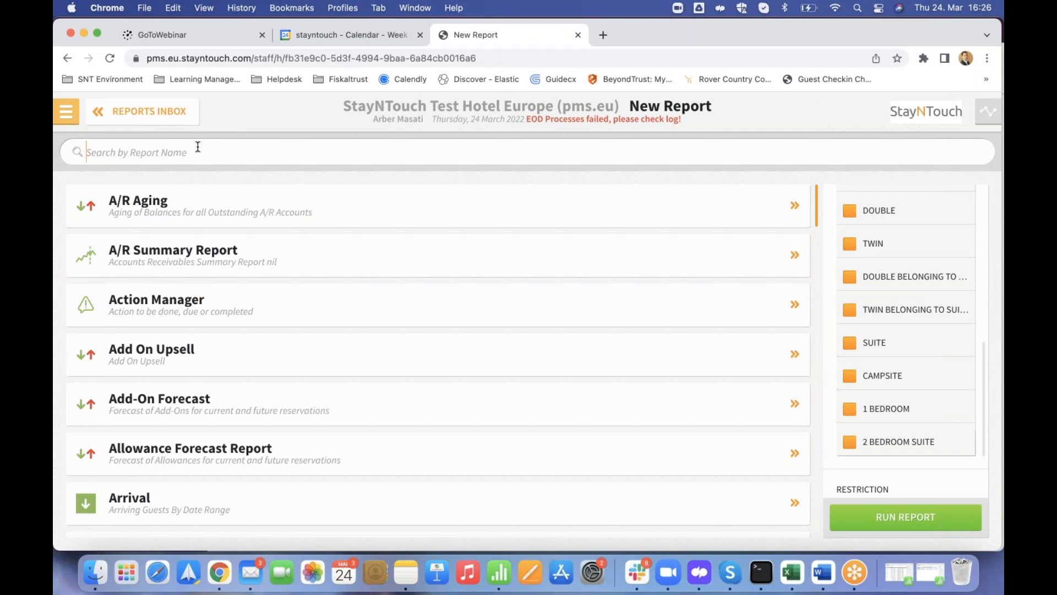
text(res)
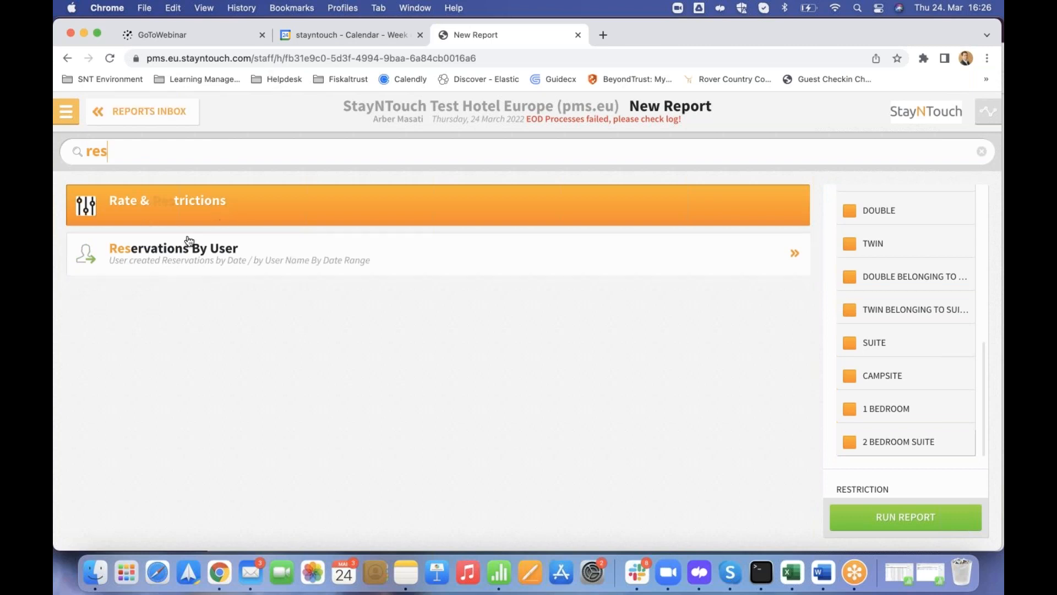
click(183, 254)
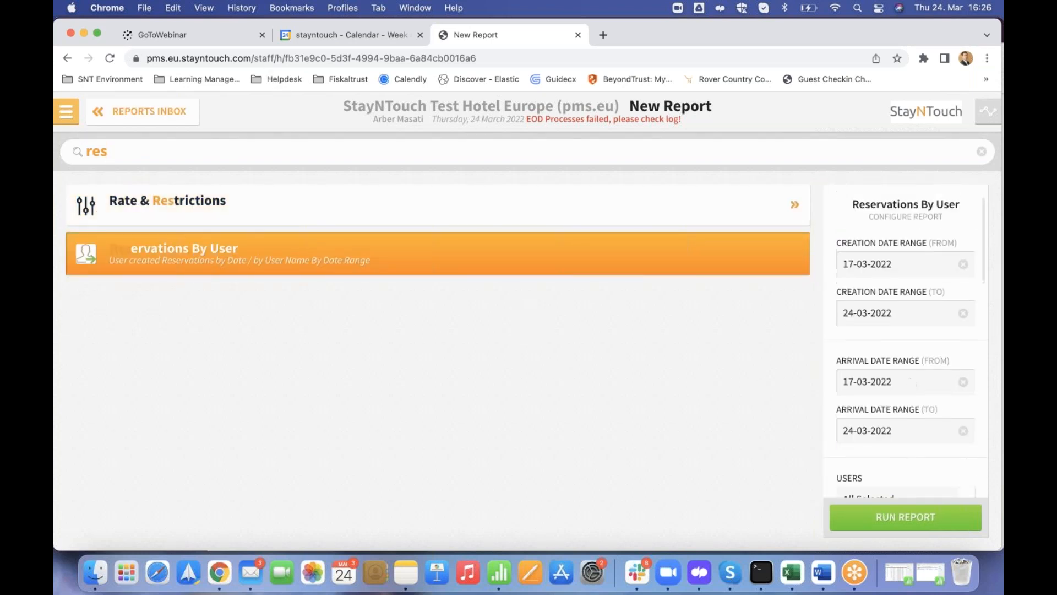
Open today's Reservations By User report from the Reports Inbox and review its exported spreadsheet in Numbers.
click(137, 118)
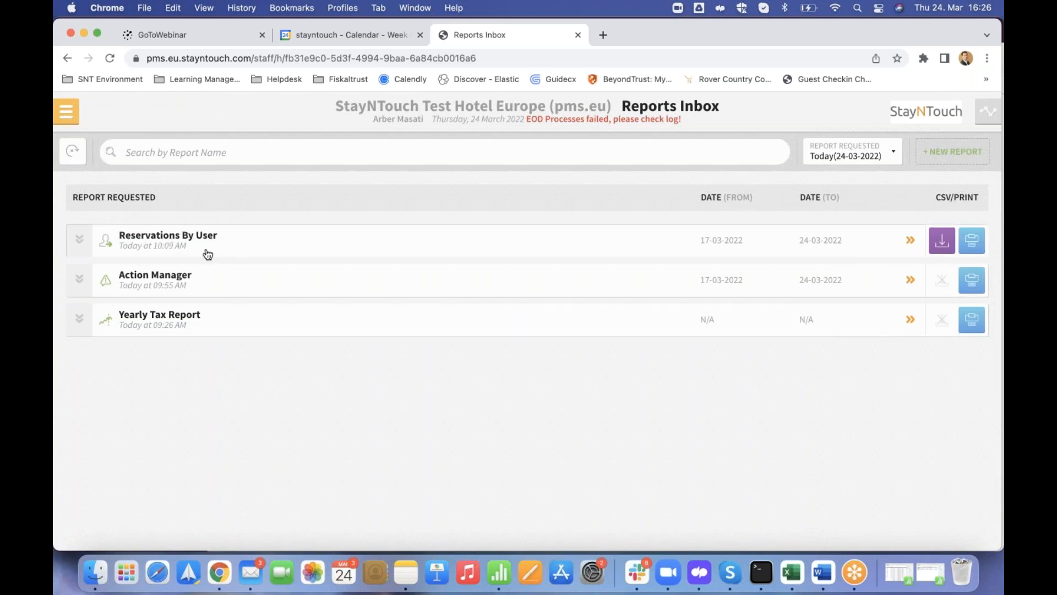
click(180, 242)
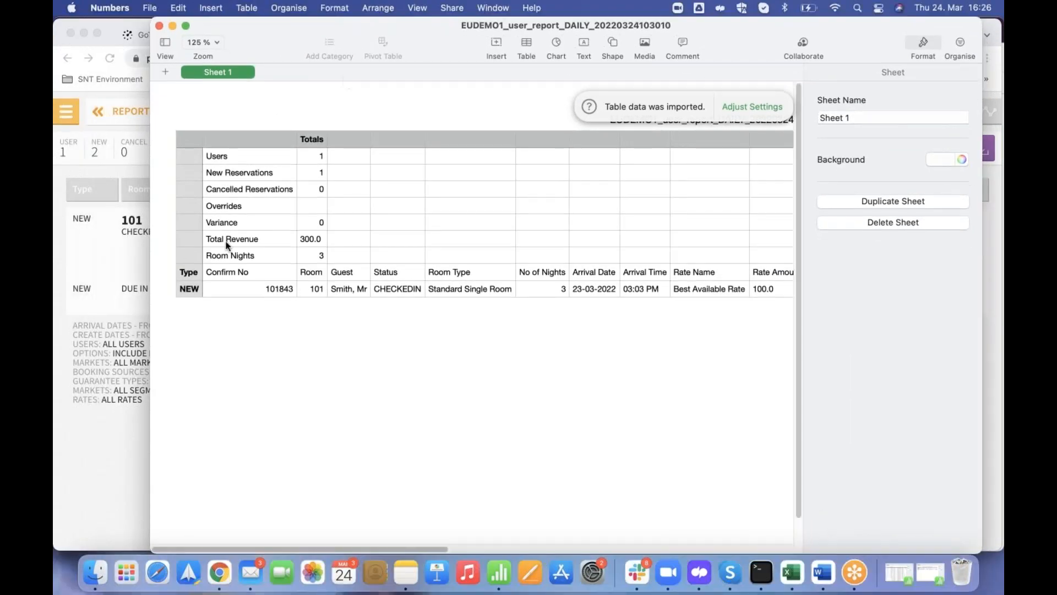
click(314, 291)
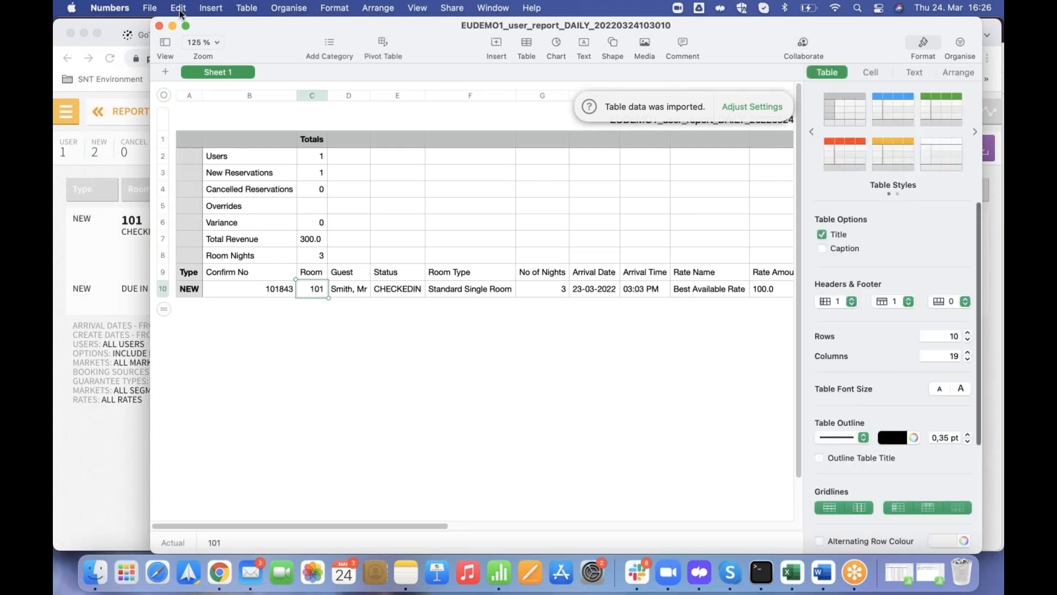
click(159, 26)
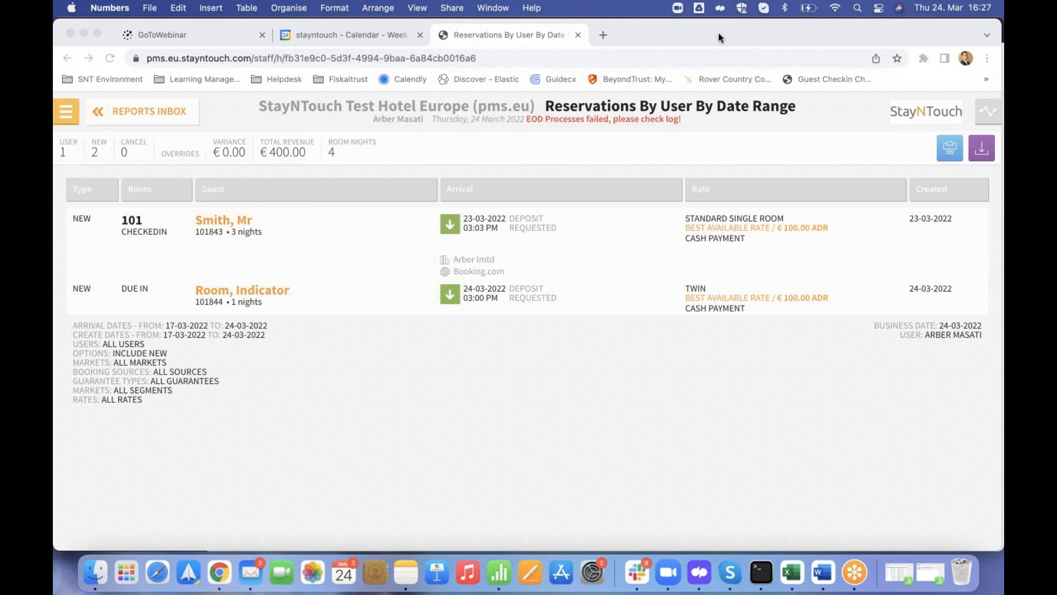
Return to the dashboard and open the Custom Exports list in Scheduled Reports/Exports.
click(66, 113)
click(113, 150)
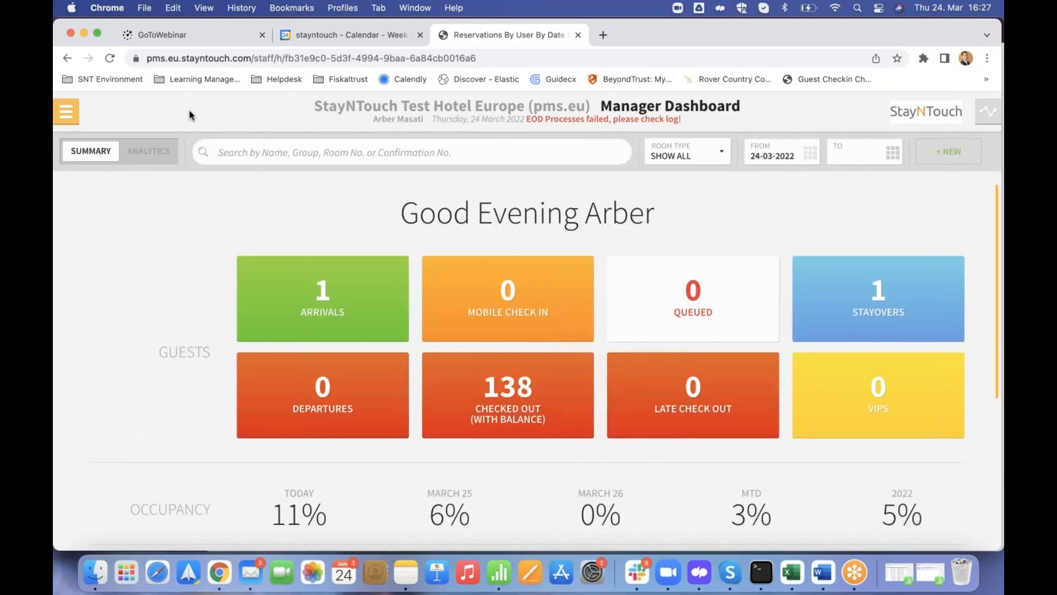
click(67, 113)
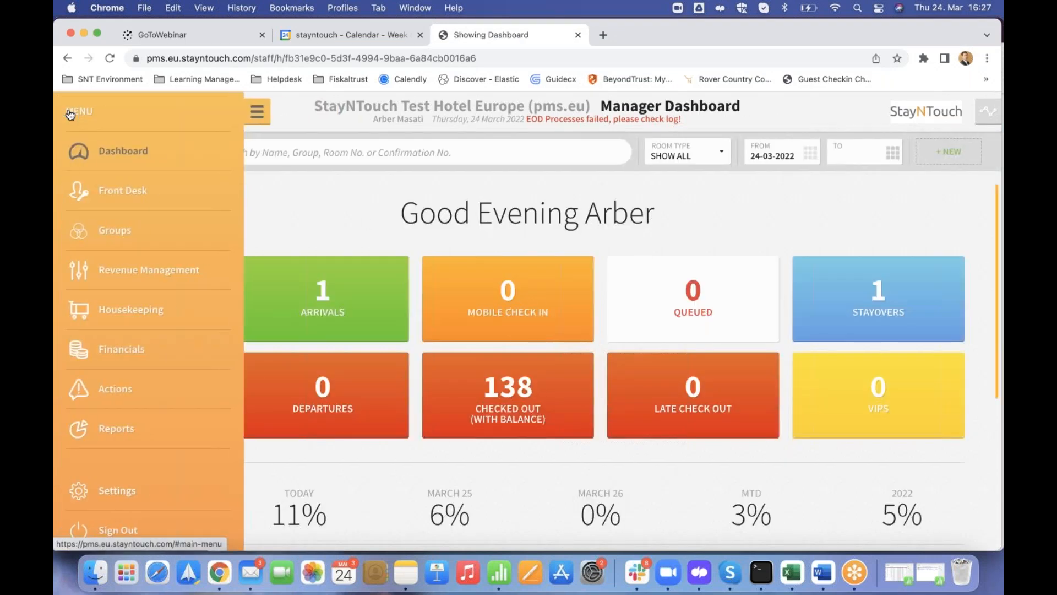
click(116, 433)
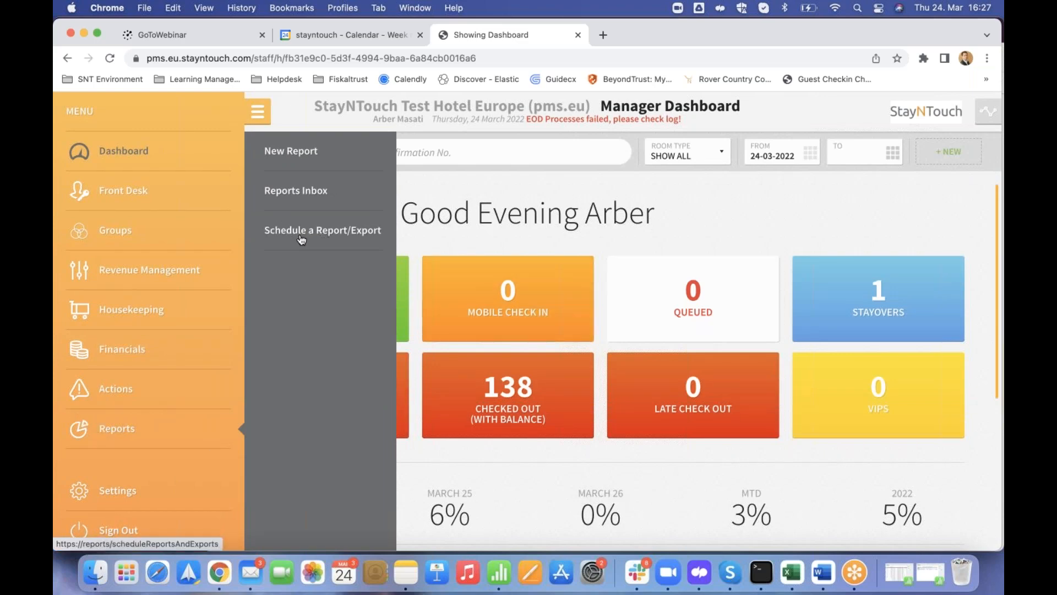
click(340, 238)
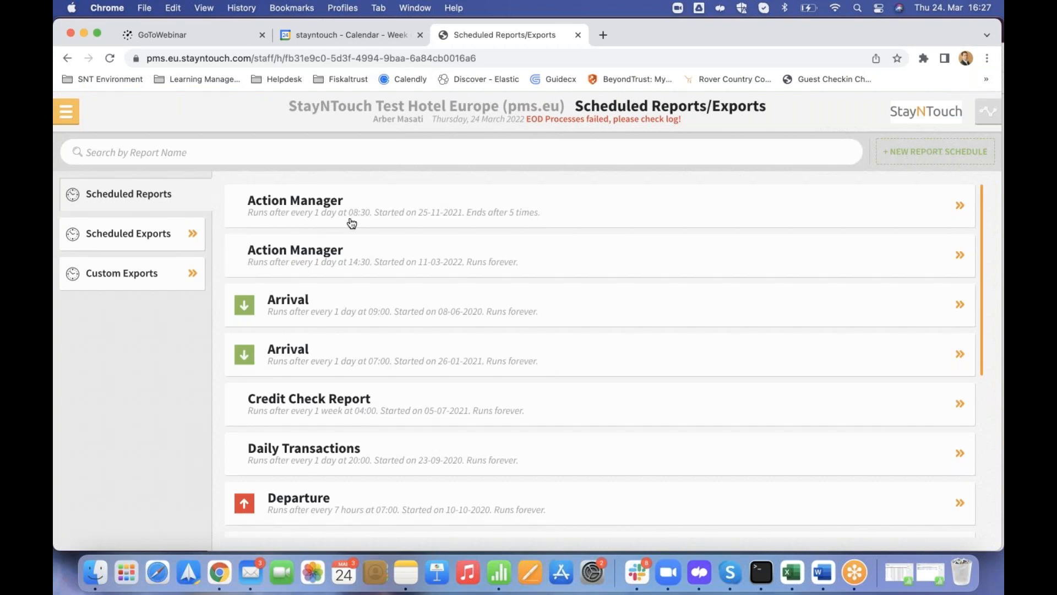
click(118, 279)
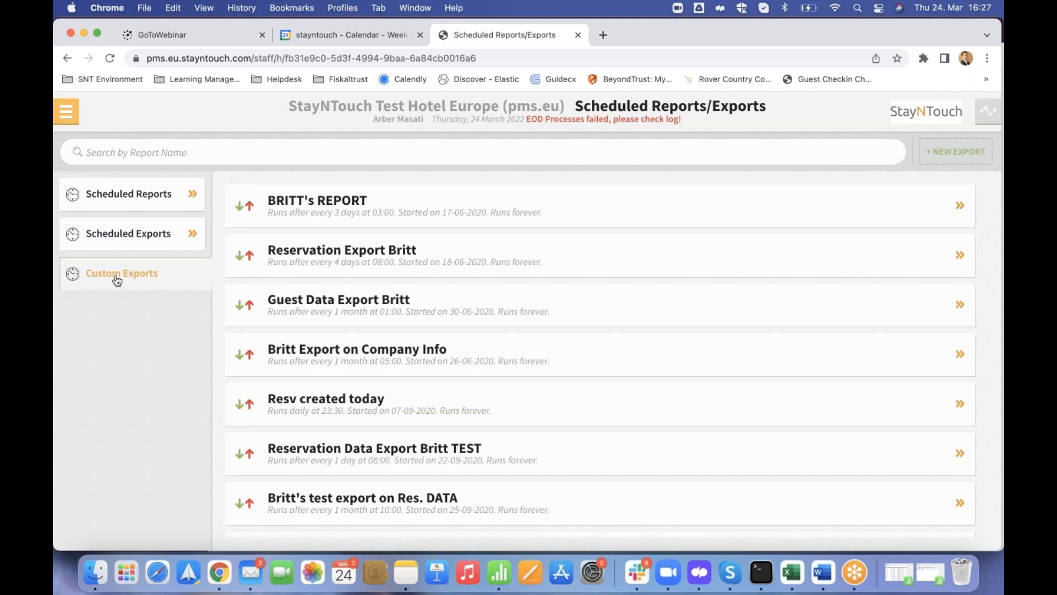
Start a new custom export for Stays data and include the Tax Exempt Type field.
click(958, 157)
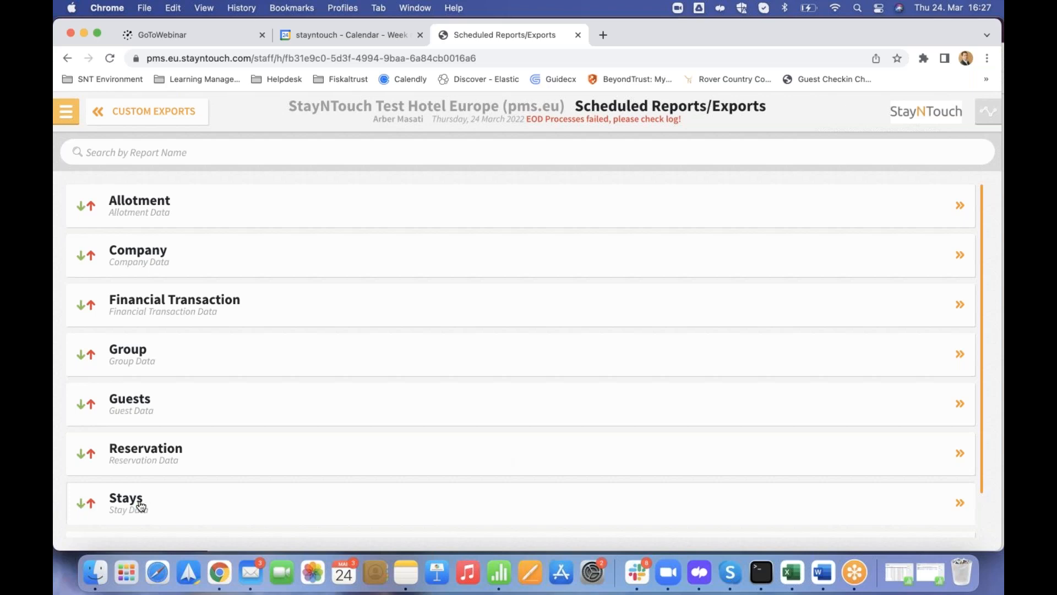
click(170, 511)
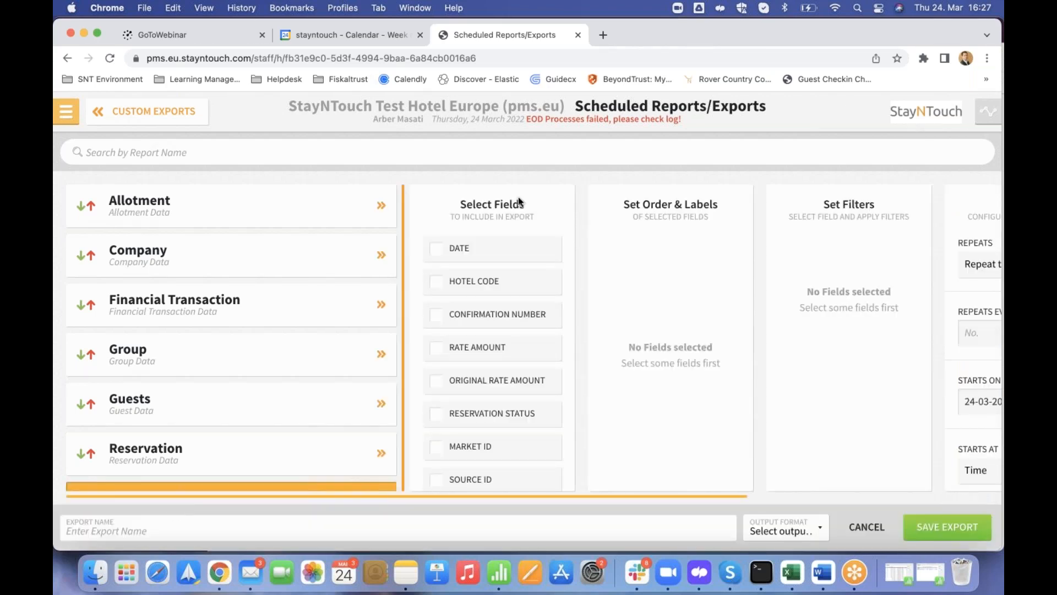
scroll(570, 219, down, 5)
scroll(576, 243, down, 10)
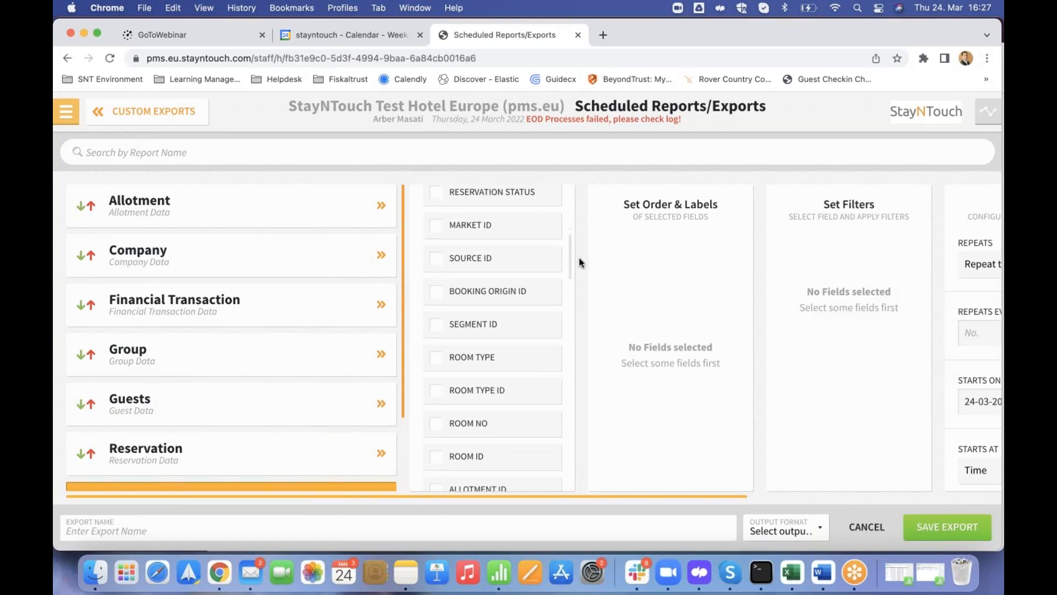
scroll(579, 286, down, 15)
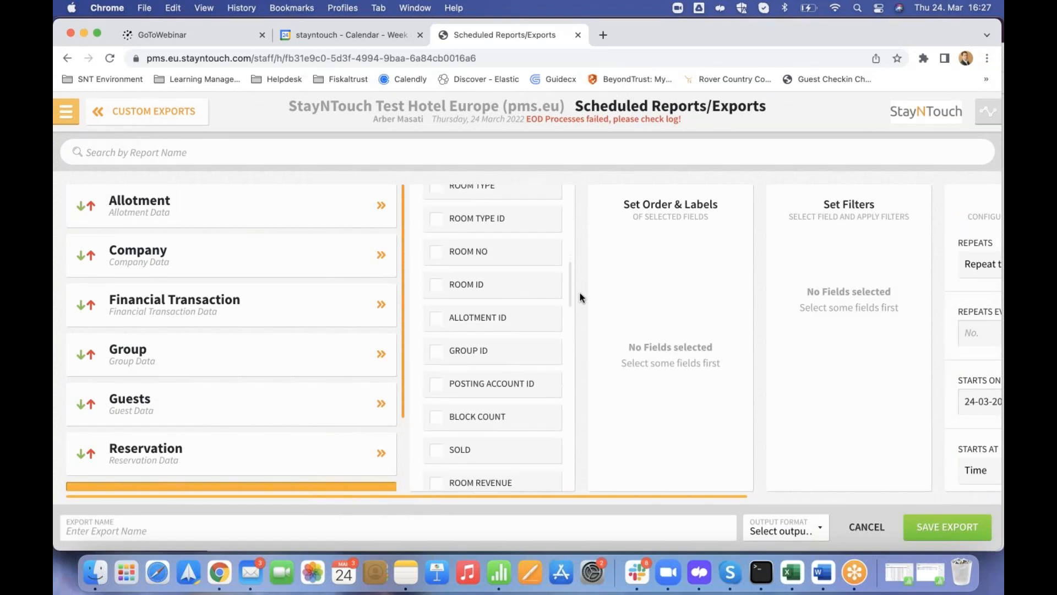
scroll(584, 343, down, 10)
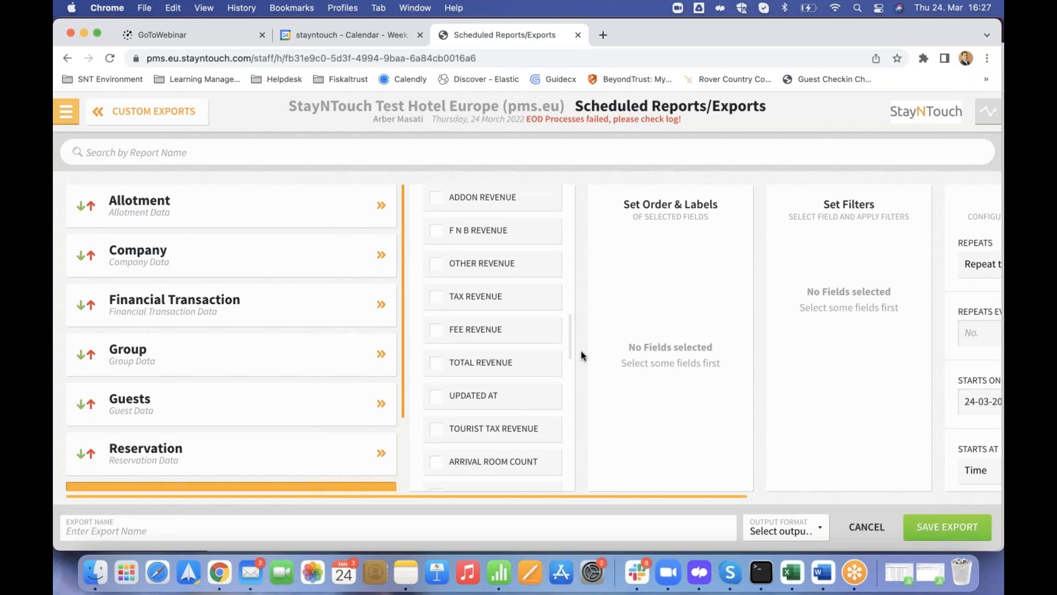
scroll(584, 381, down, 10)
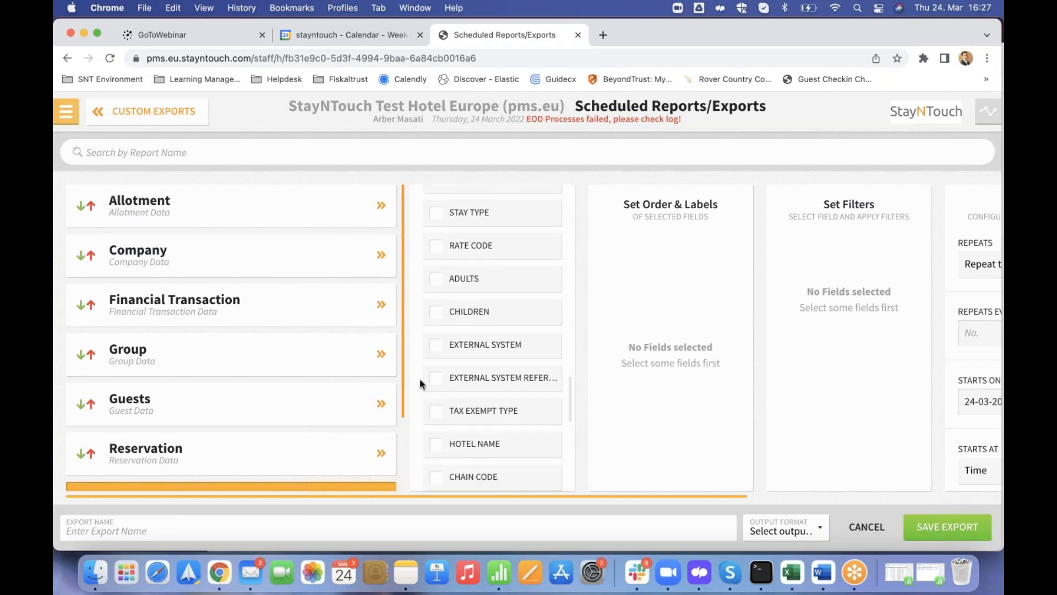
click(436, 411)
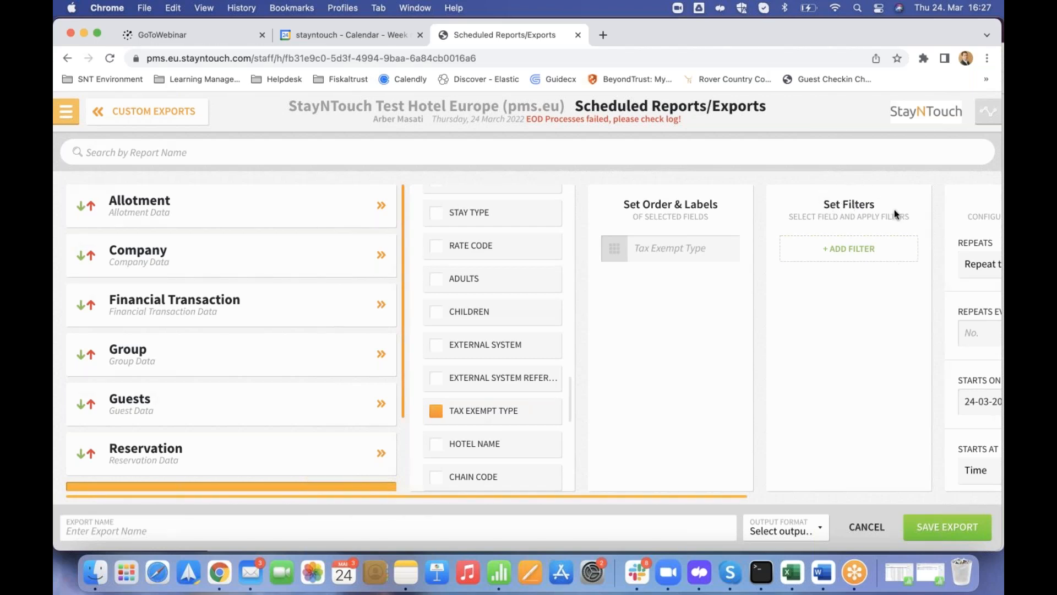
Add an Options filter on the Tax Exempt Type field to the Stays export.
click(850, 253)
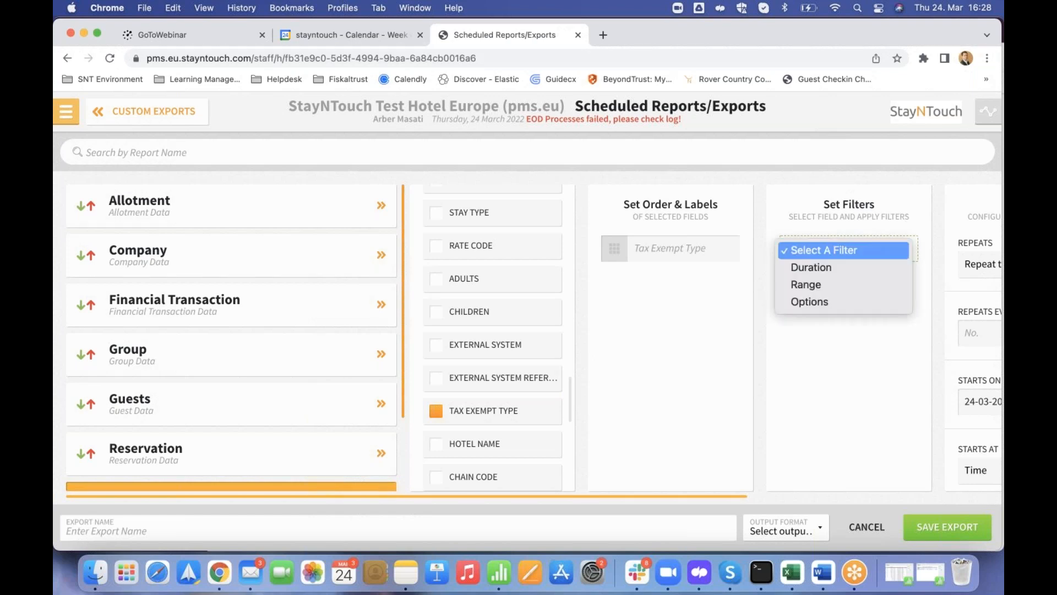
click(808, 302)
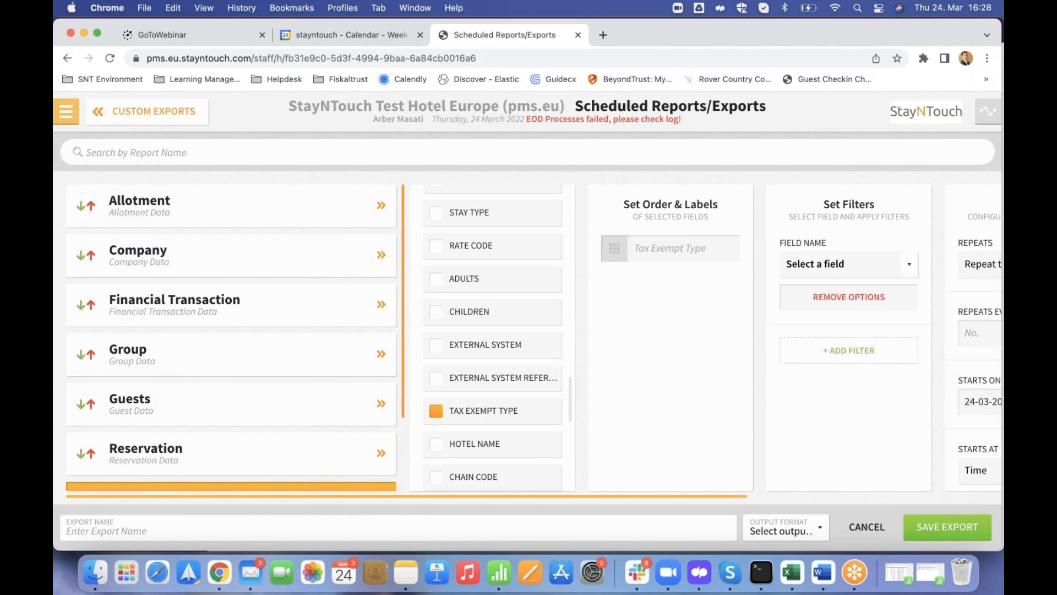
click(914, 272)
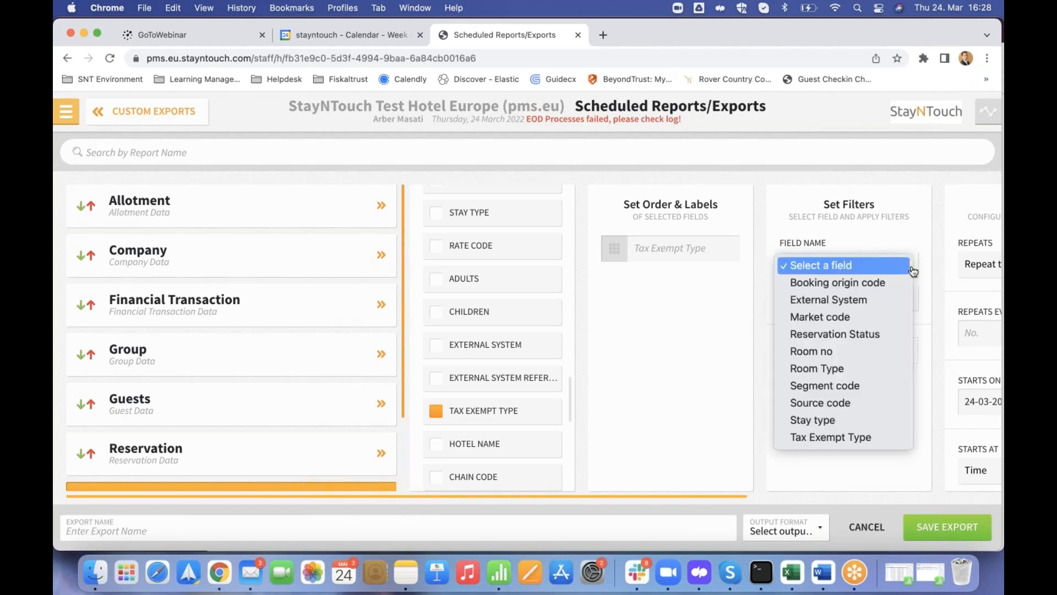
click(849, 444)
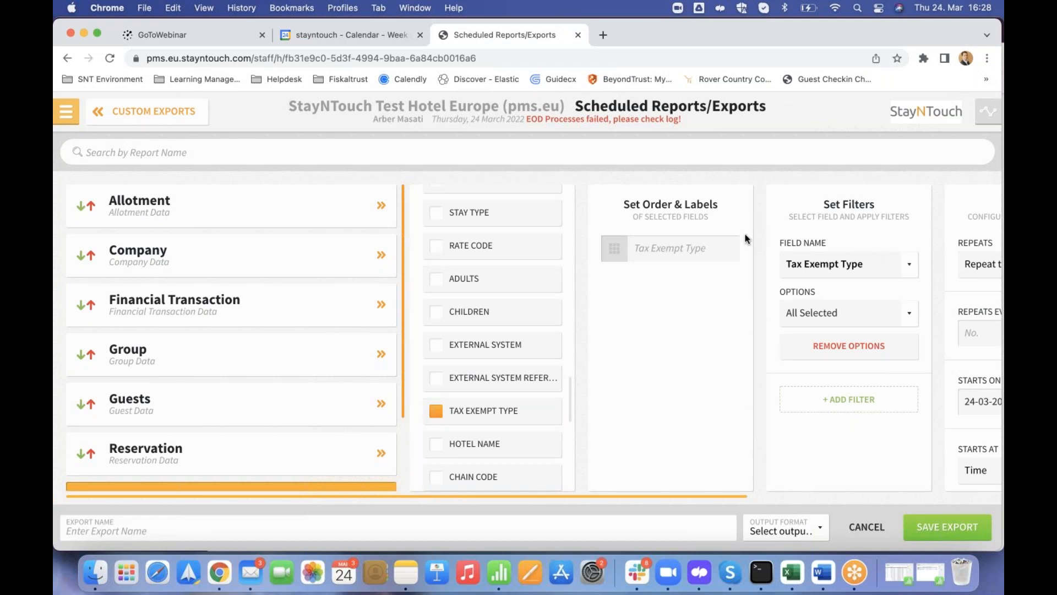
Leave the new Stays export without saving it and return to the dashboard.
click(165, 112)
click(66, 112)
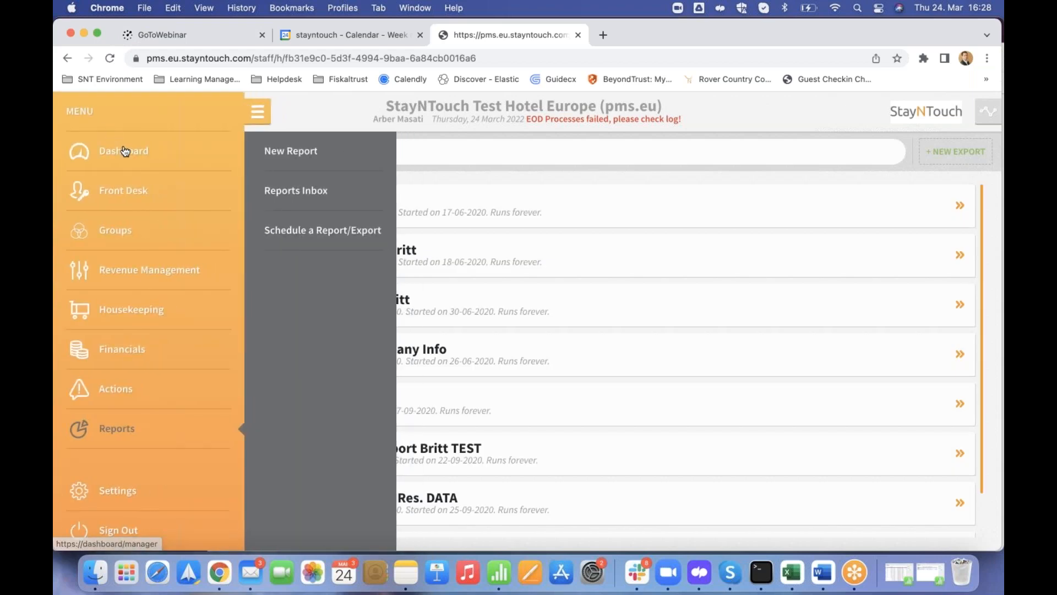
click(126, 153)
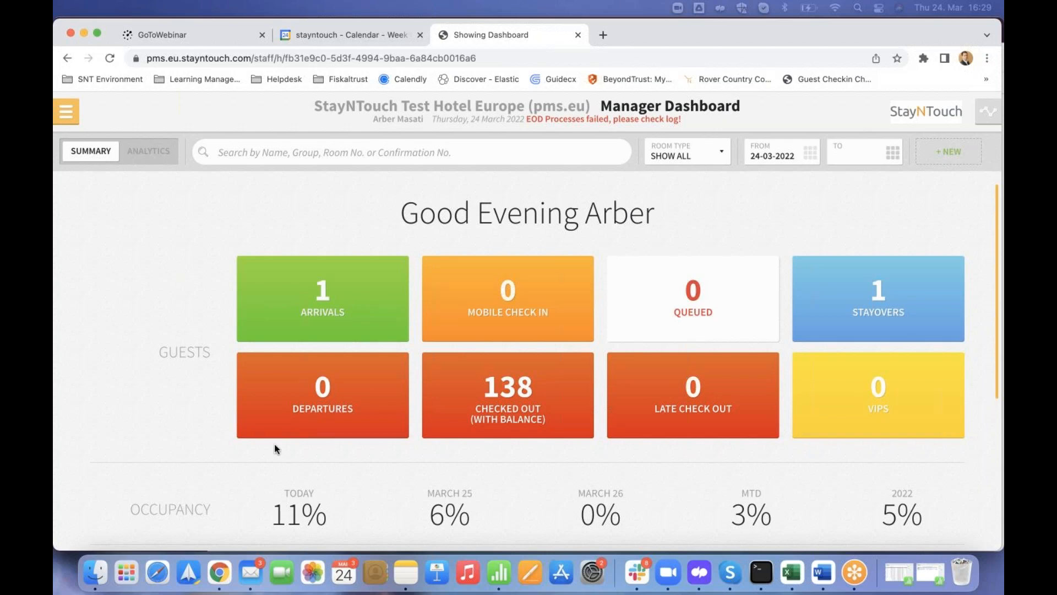
Switch to Slack and open a colleague's direct message conversation.
click(638, 576)
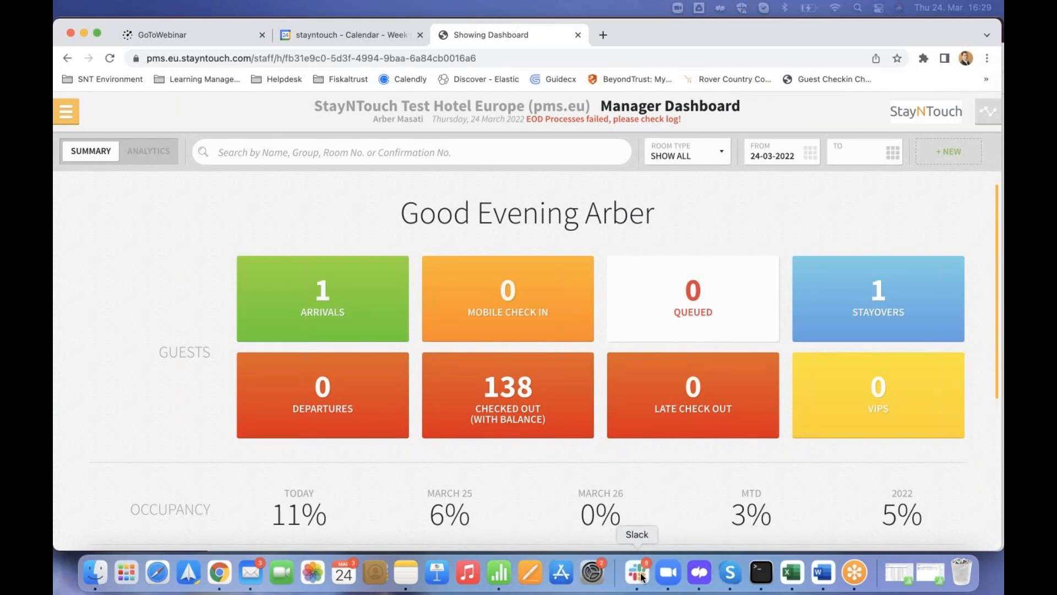
click(140, 481)
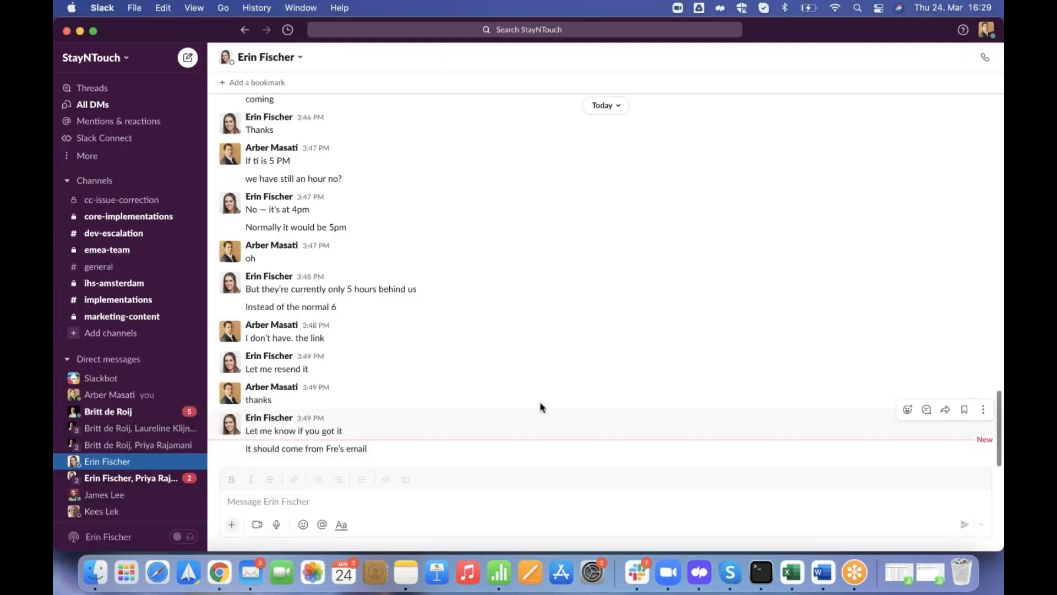